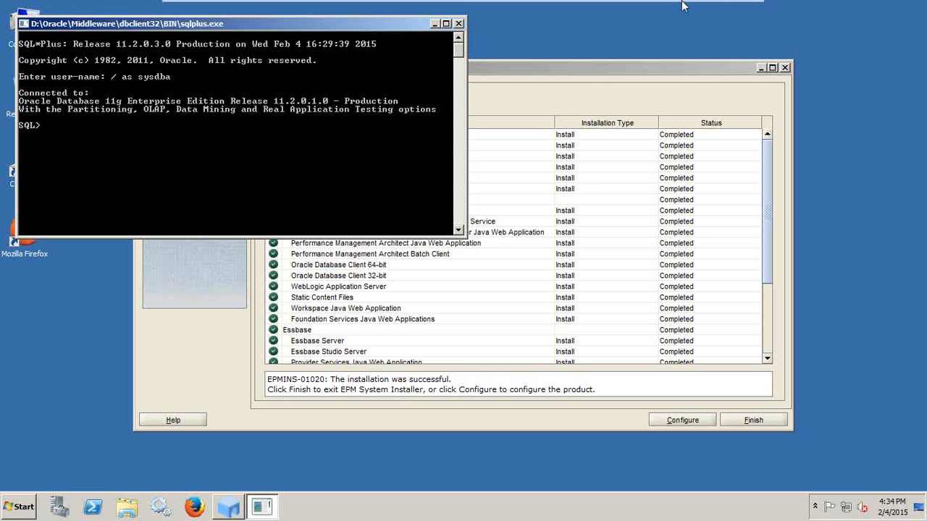
Create the Hyperion admin database user, identified by a password, in SQL*Plus.
left_click(711, 6)
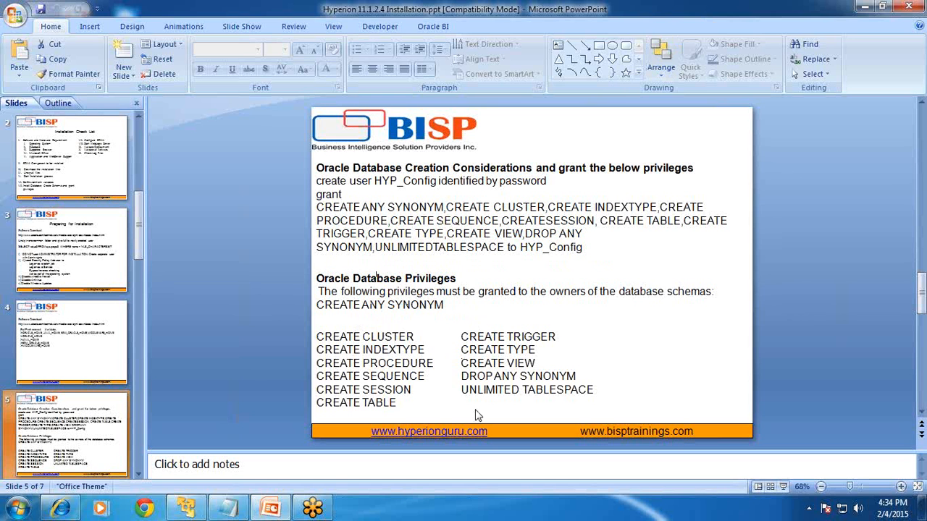
left_click(194, 511)
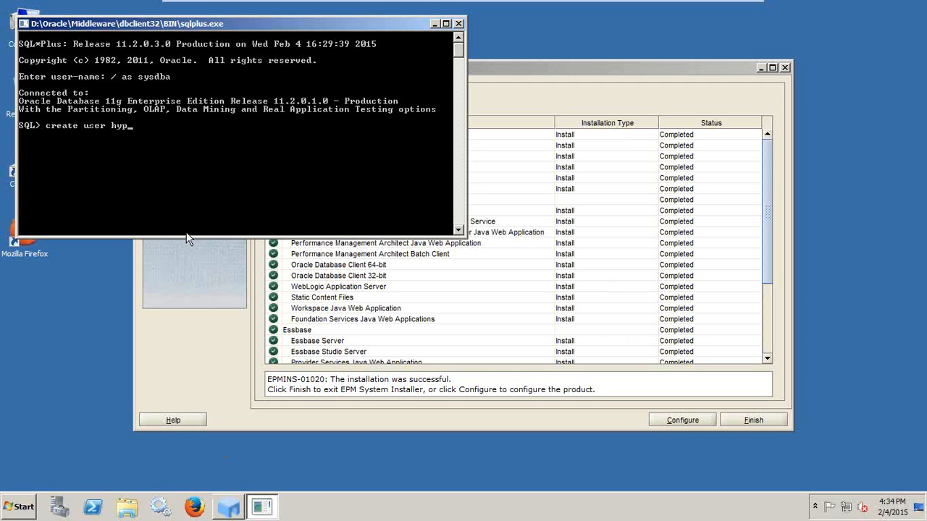
type("dmin identified b")
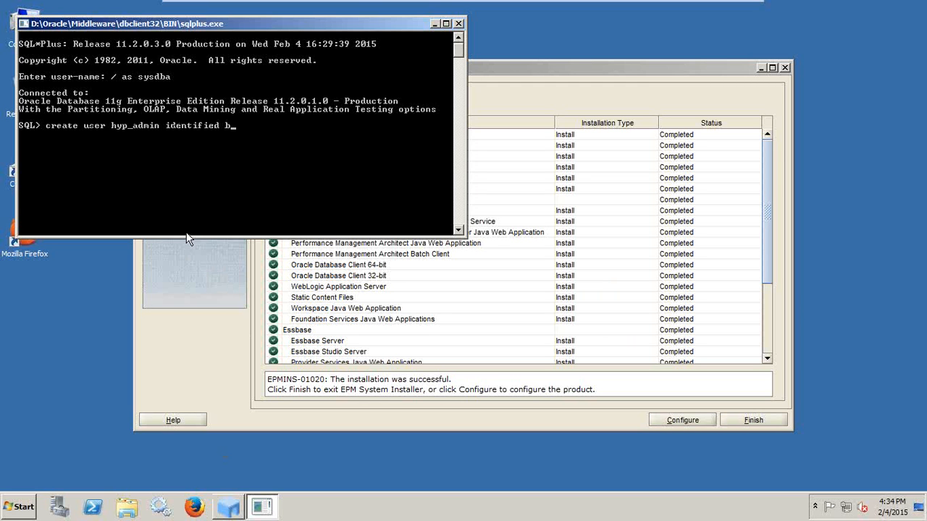
type("y password;")
key("Return")
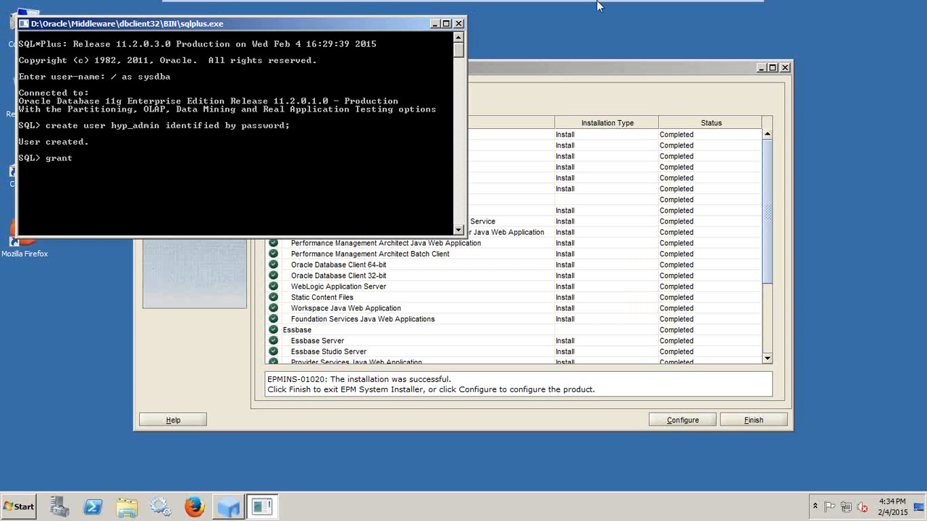
Grant the hyp_admin user the dba, create session and connect privileges.
mouse_move(599, 2)
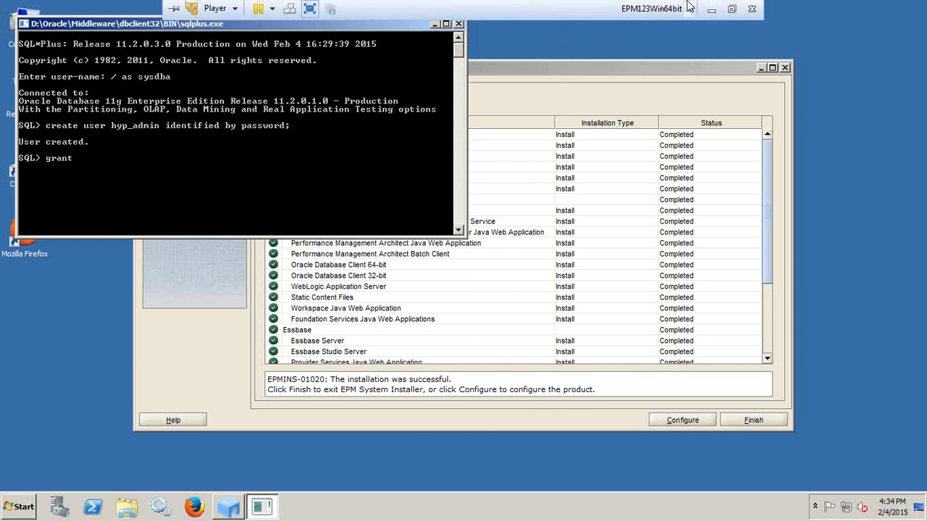
left_click(712, 8)
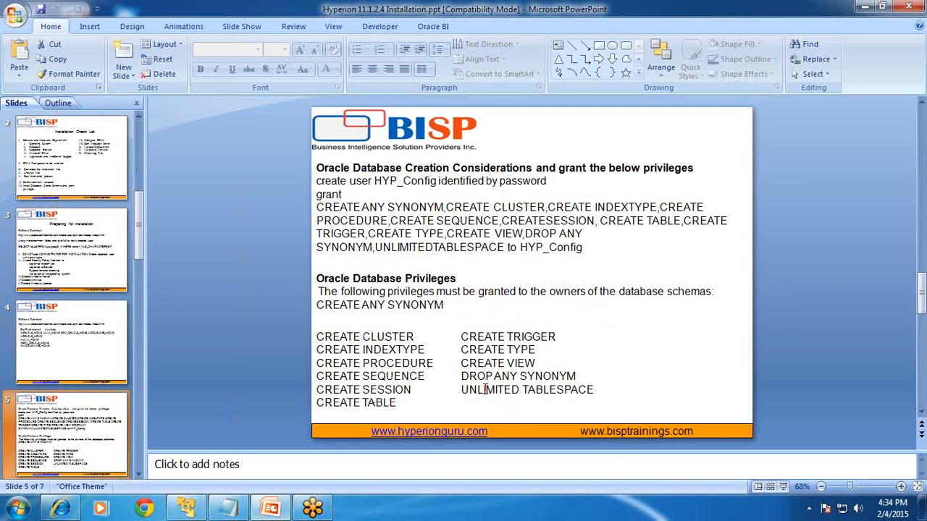
left_click(179, 512)
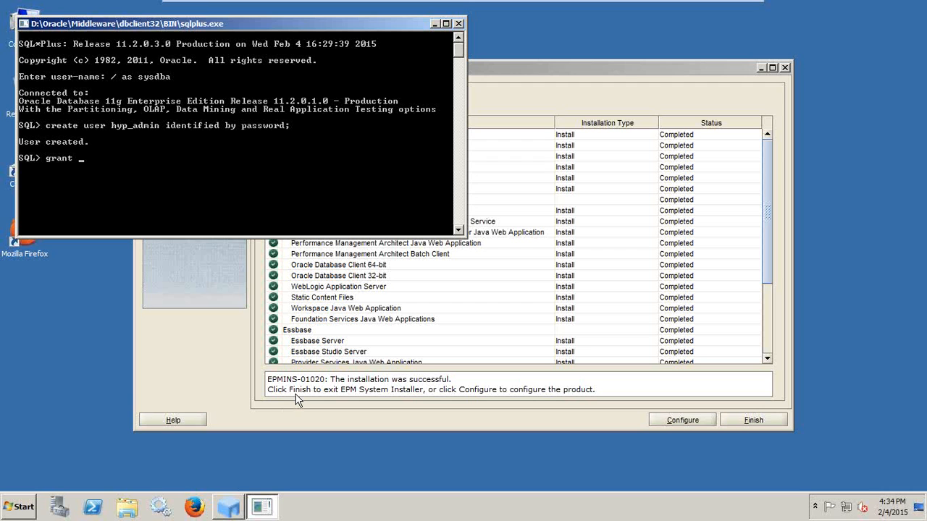
type("dba,create session, connect to")
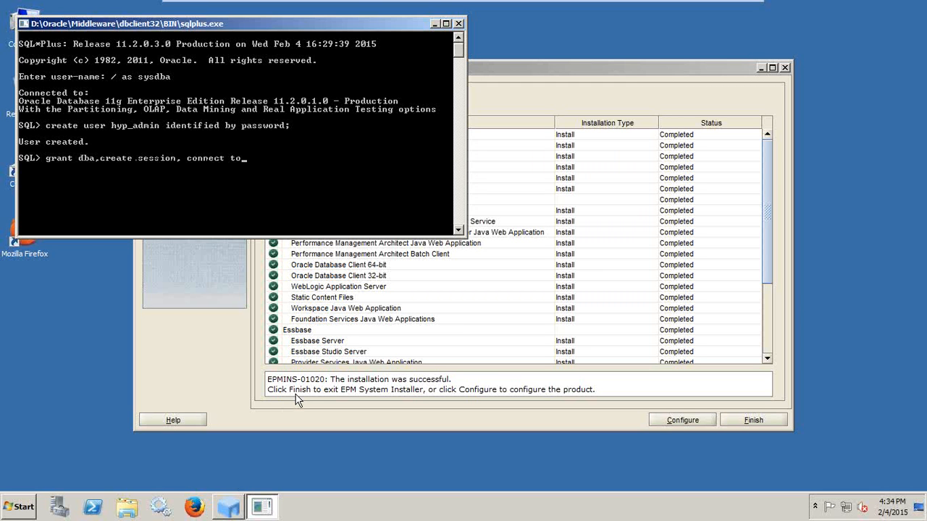
type(" hyp_admi;")
key("Return")
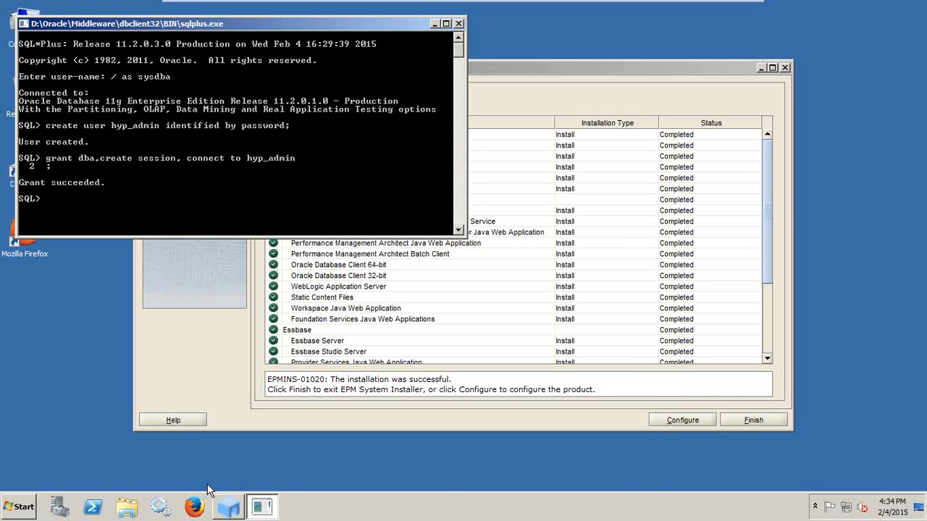
Launch the EPM System Configurator from the Oracle EPM System menu and close the installer.
left_click(20, 506)
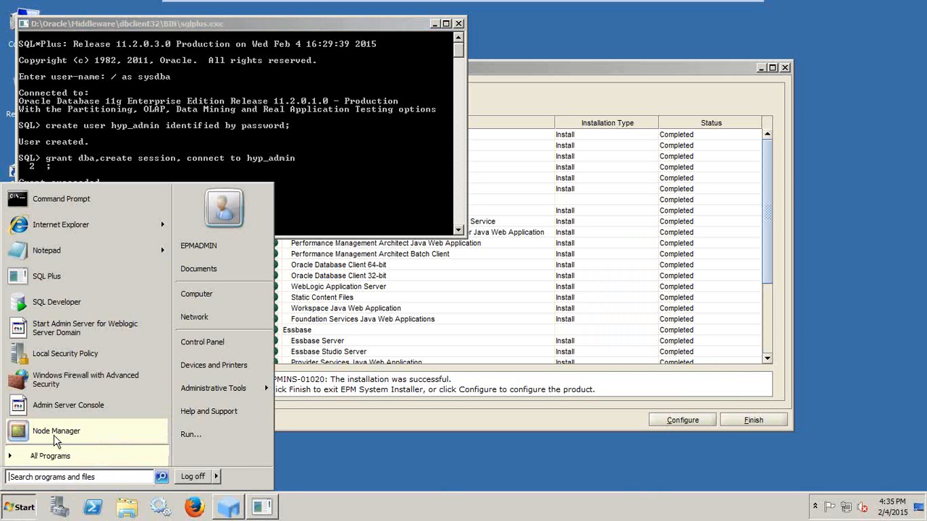
left_click(50, 454)
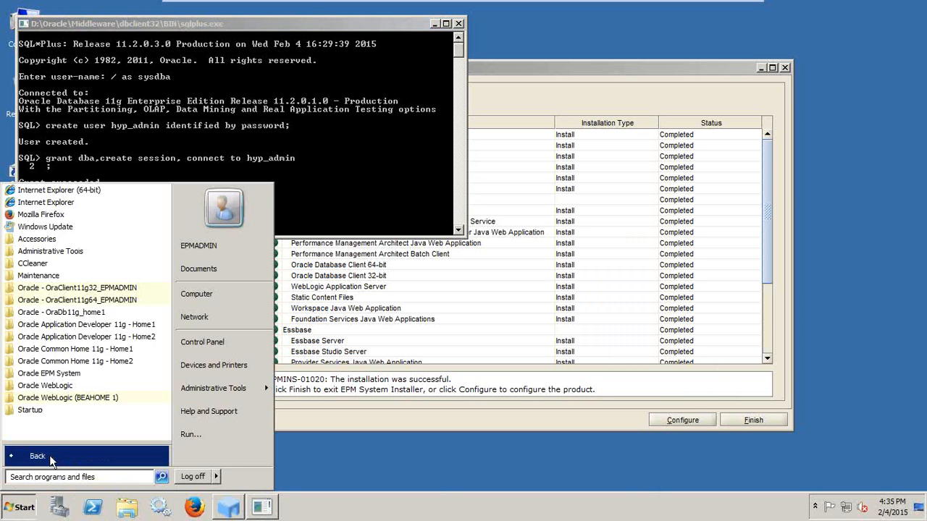
left_click(51, 373)
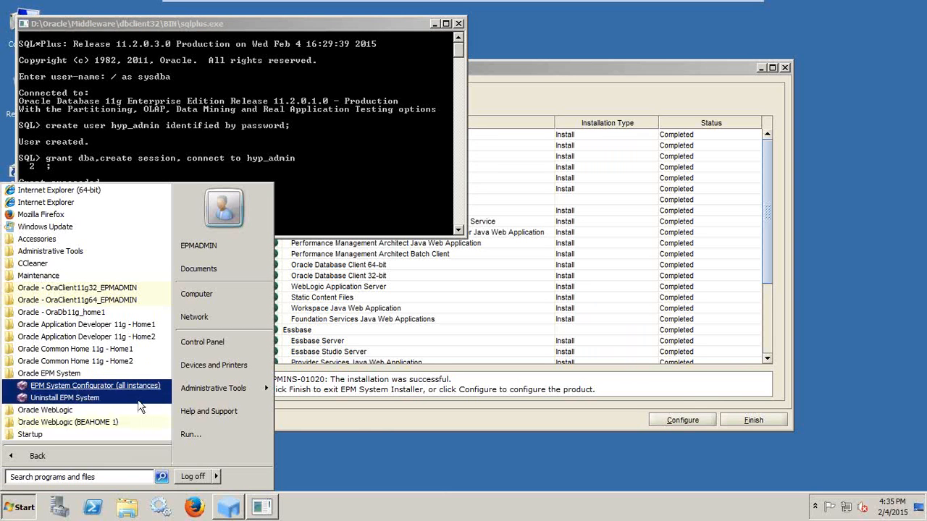
left_click(713, 398)
left_click(691, 419)
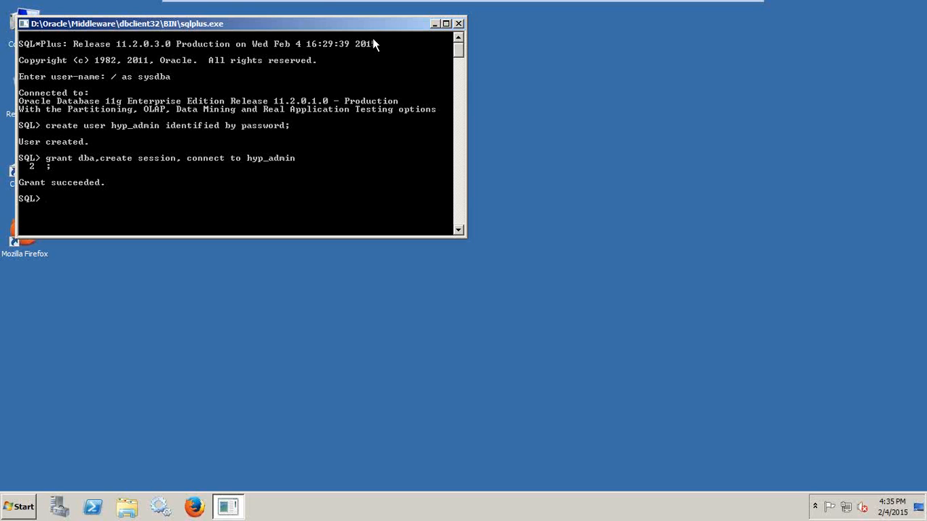
Open the EPM123D (D:) drive in Windows Explorer.
left_click(127, 507)
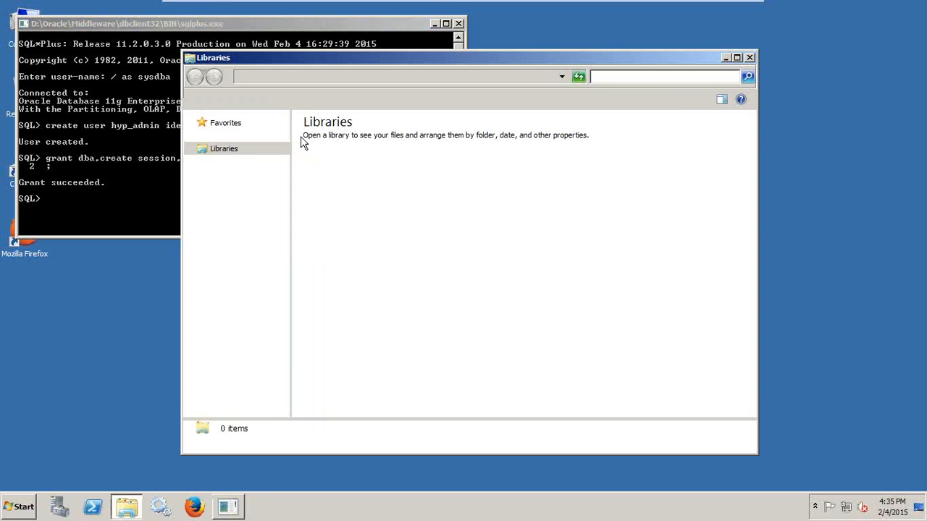
left_click(214, 262)
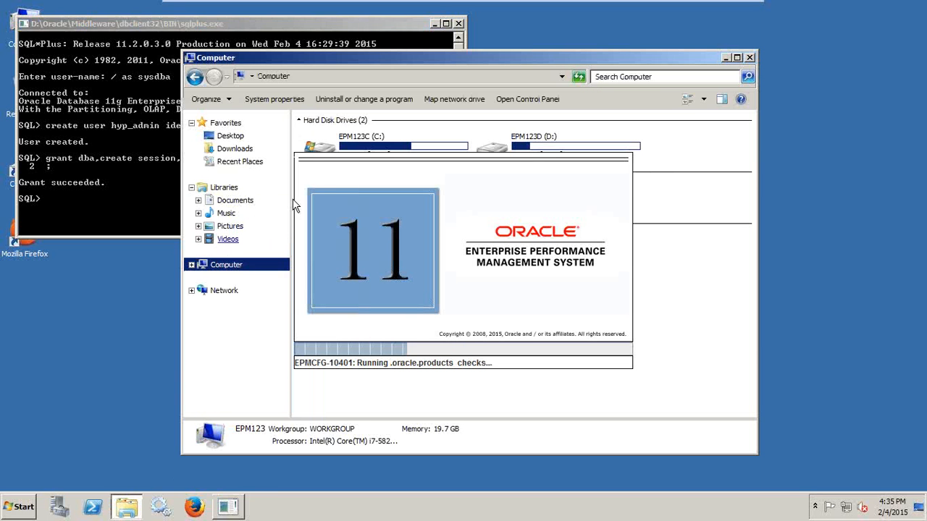
left_click(509, 147)
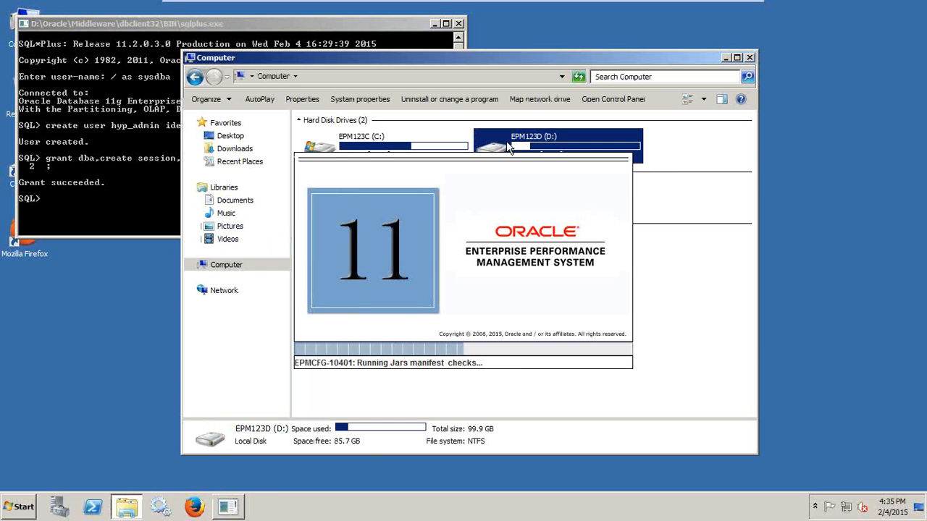
double_click(509, 147)
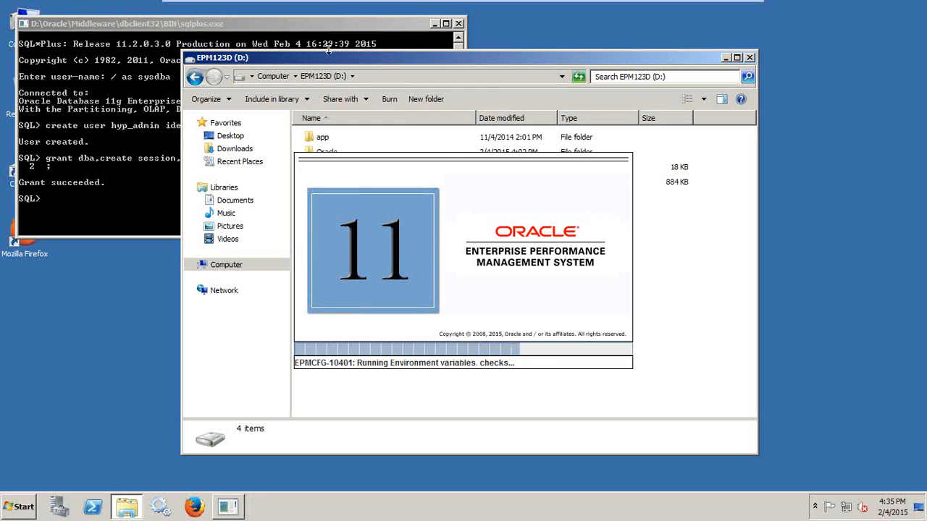
left_click_drag(519, 53, 364, 37)
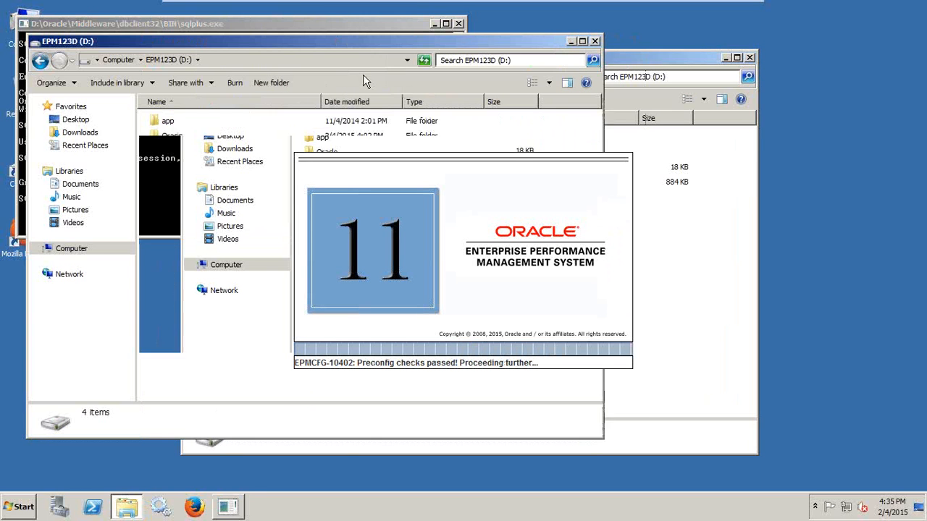
Browse to Oracle\Middleware\EPMSystem11R1\common\config\11.1.2.0.
double_click(172, 135)
double_click(182, 121)
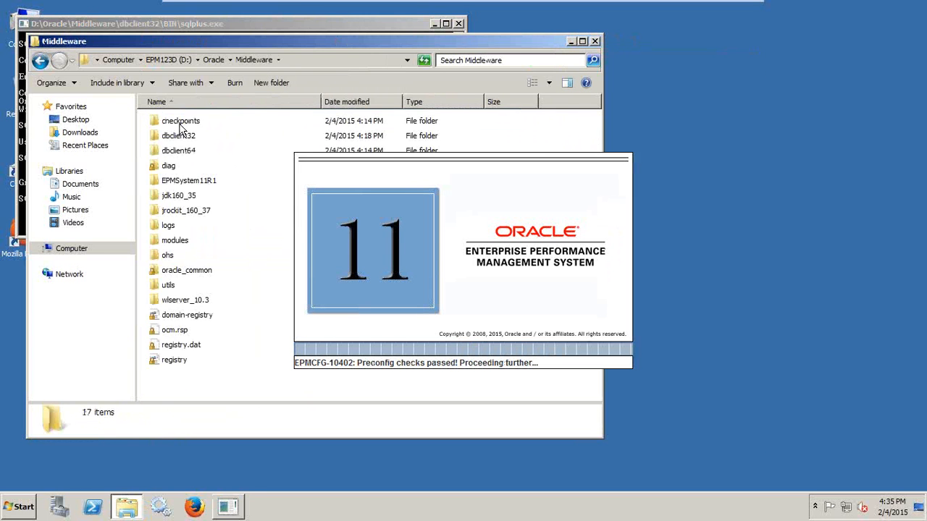
double_click(175, 181)
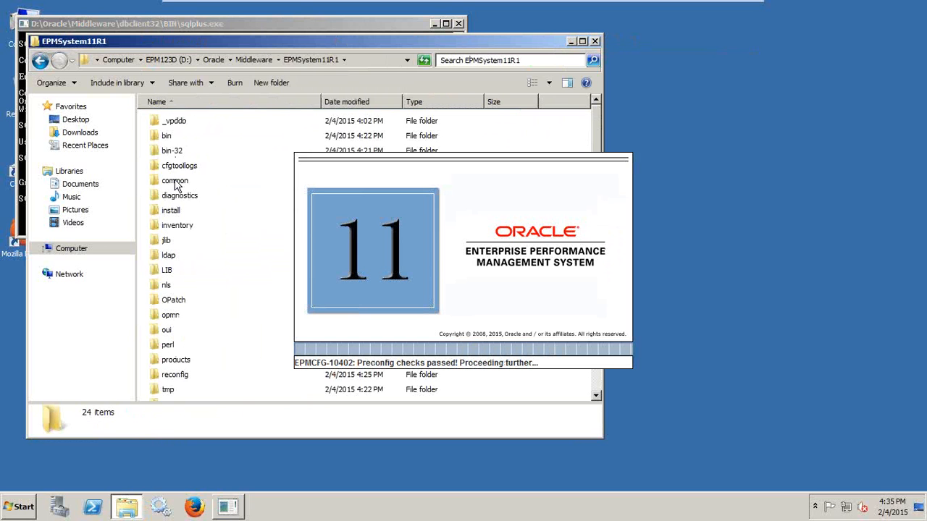
double_click(175, 182)
left_click(178, 168)
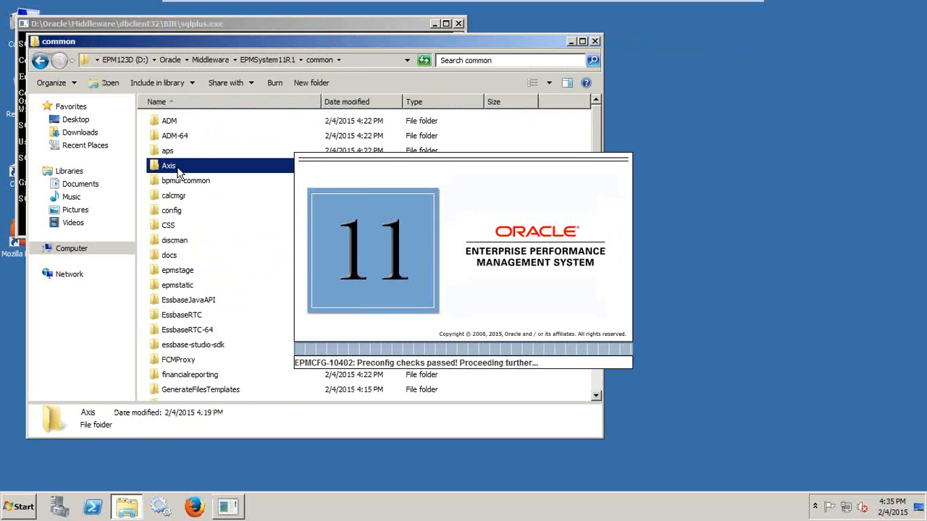
key("c")
key("o")
key("Return")
key("Down")
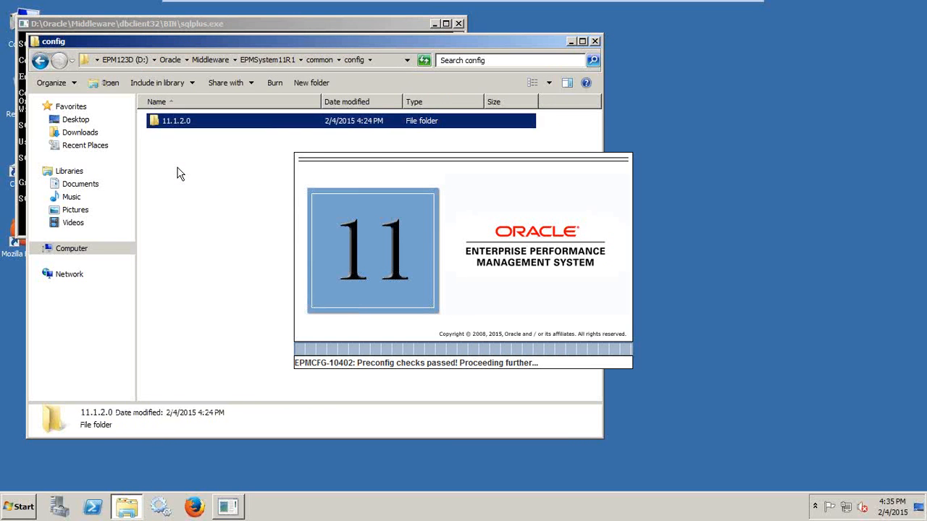
key("Return")
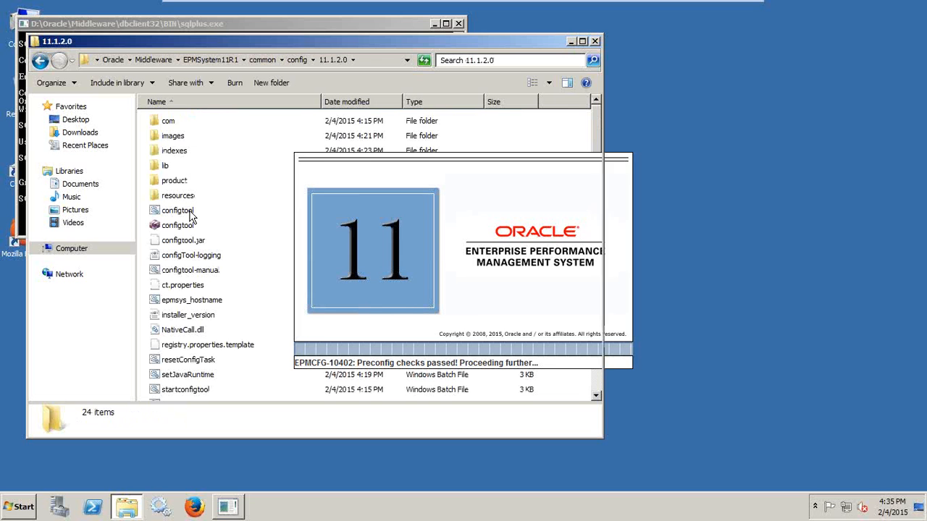
Keep the epmsystem1 instance home directory and continue.
left_click(571, 41)
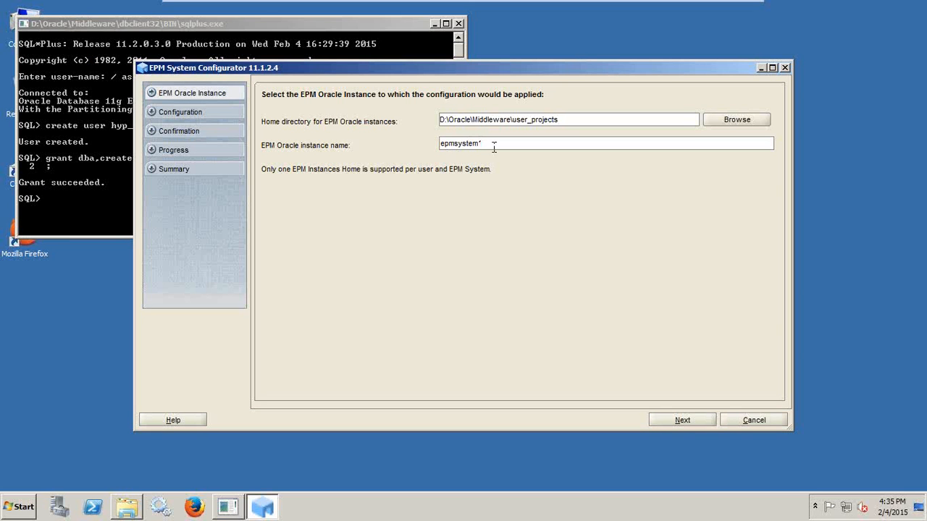
left_click_drag(572, 115, 393, 117)
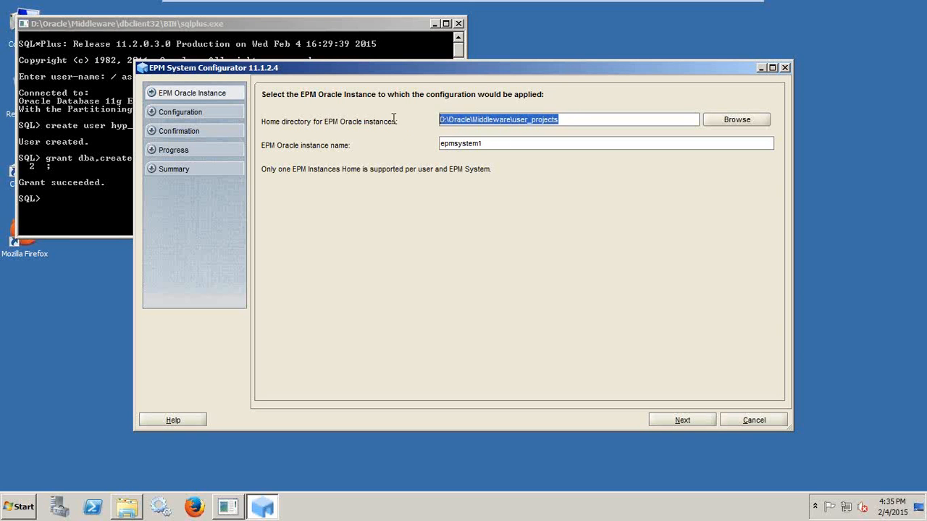
left_click(683, 422)
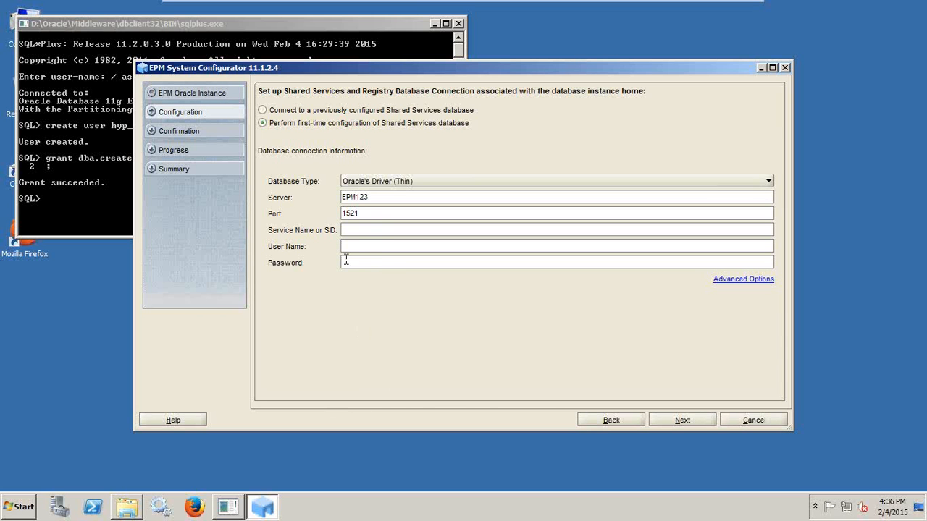
Enter SID orcl, user hyp_admin and its password for the EPM123 database, then submit.
left_click(360, 234)
left_click_drag(385, 198, 321, 197)
left_click(364, 246)
type("hyp_admin")
key("Tab")
type("●●●●")
left_click(672, 423)
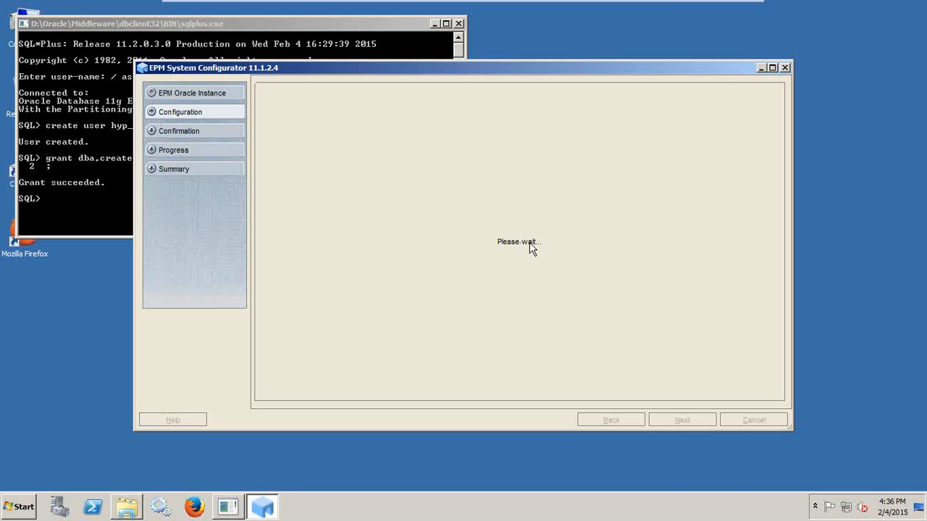
Check services and performance in Windows Task Manager, then close it.
right_click(666, 500)
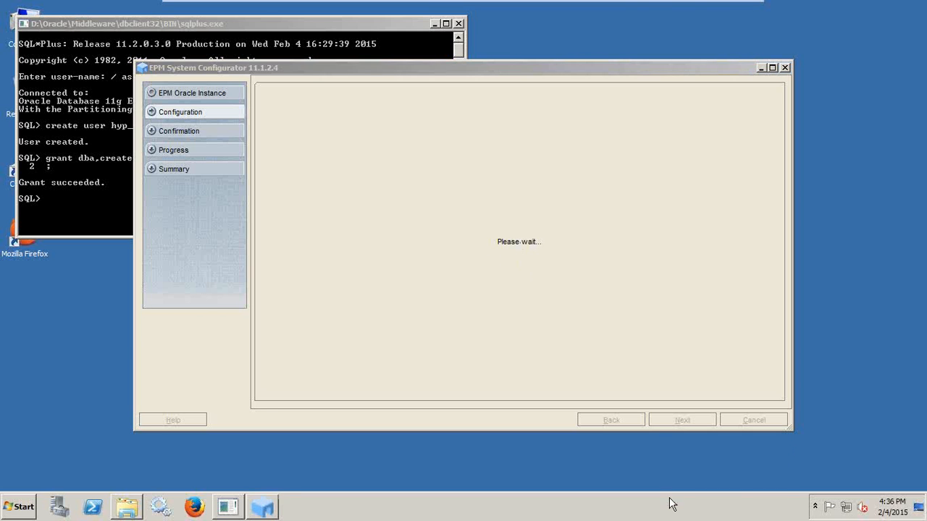
left_click(689, 456)
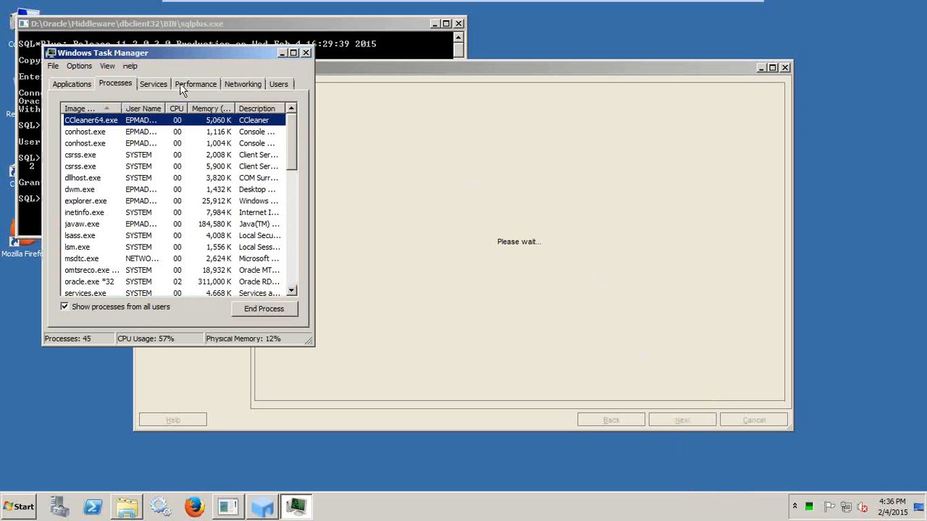
left_click_drag(154, 57, 726, 87)
left_click(723, 113)
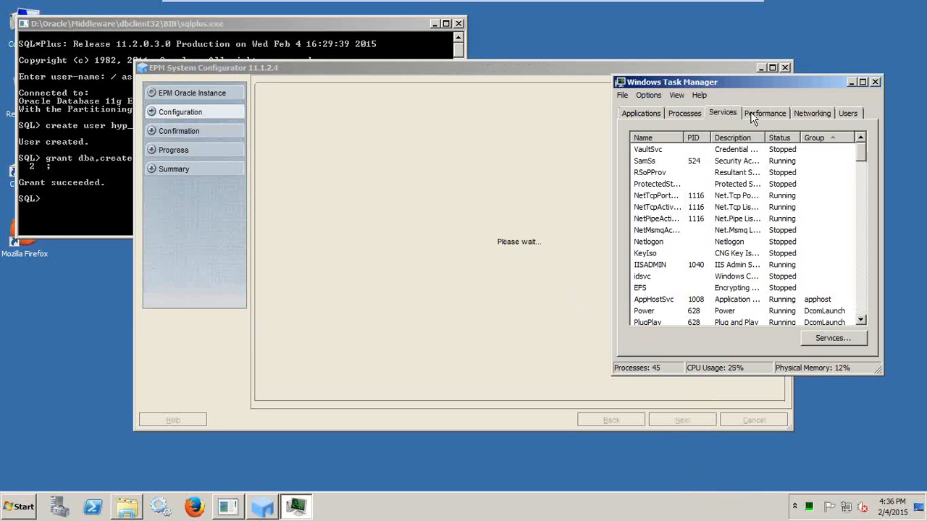
left_click(764, 113)
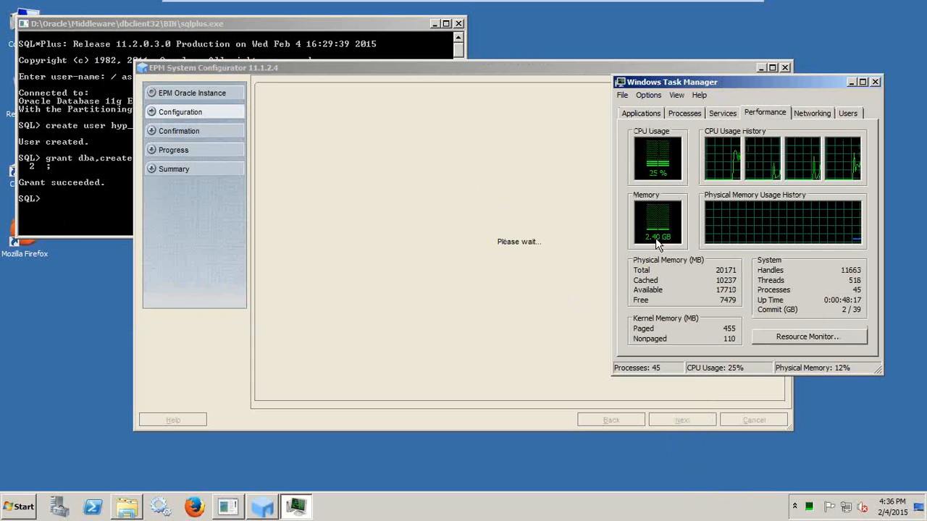
left_click(874, 81)
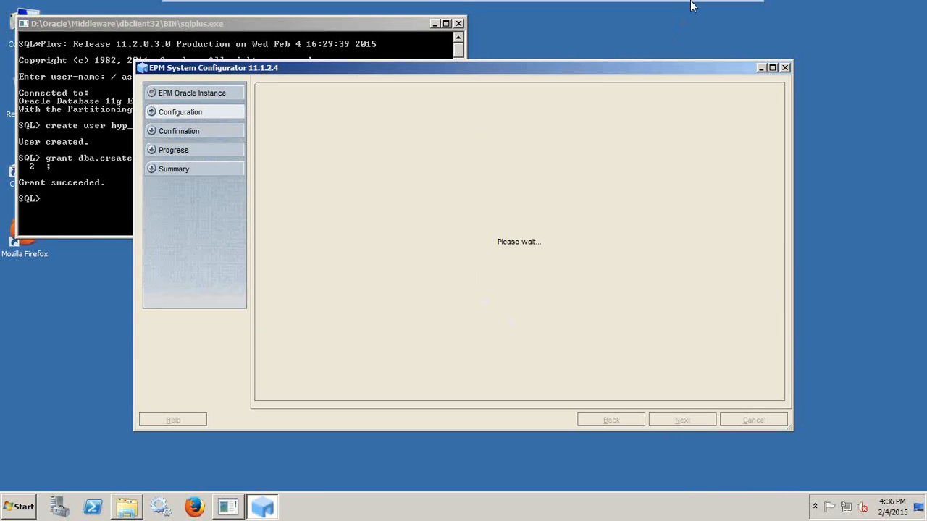
Widen the VM window, maximize the configurator, and return the VM to full screen.
mouse_move(694, 6)
left_click(732, 9)
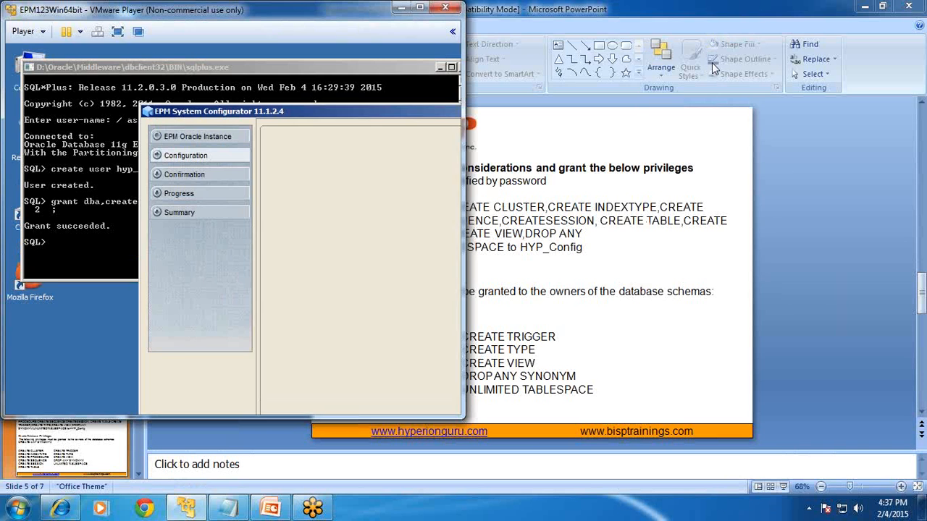
left_click_drag(464, 59, 762, 60)
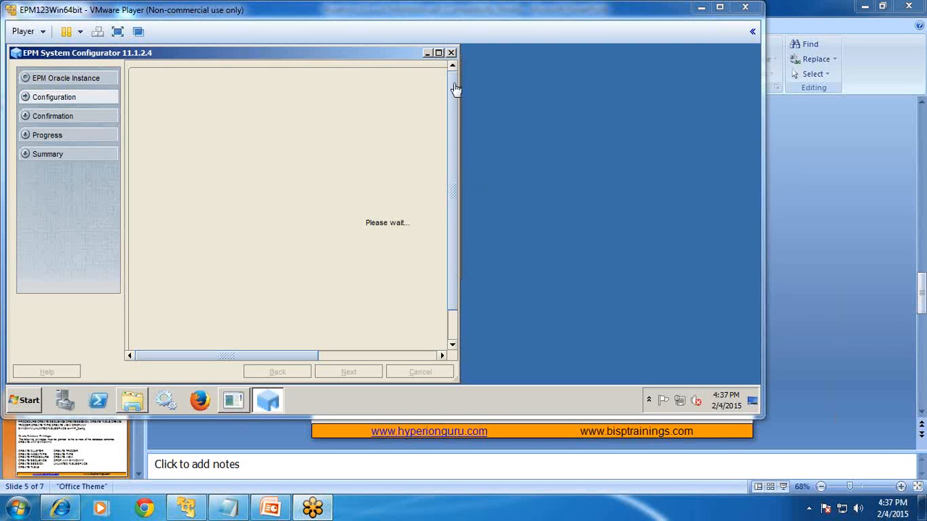
left_click(438, 54)
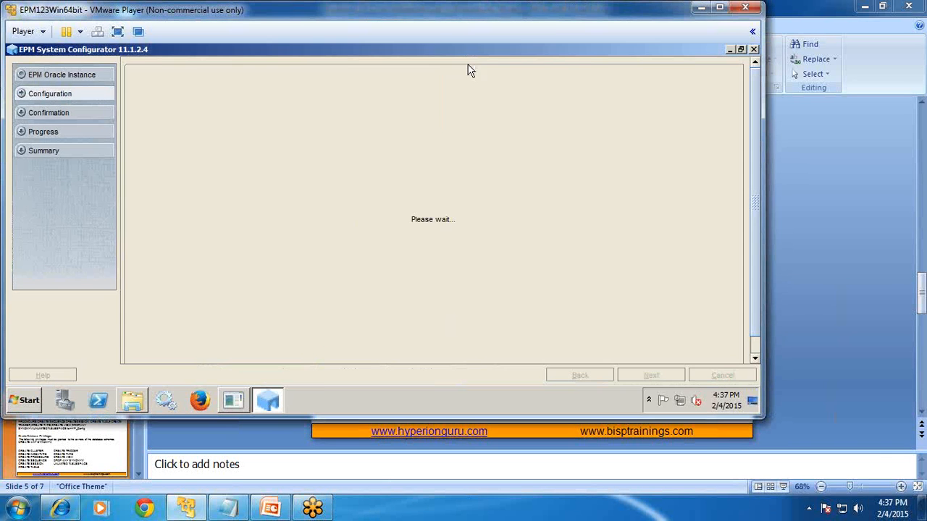
left_click(187, 509)
left_click(187, 509)
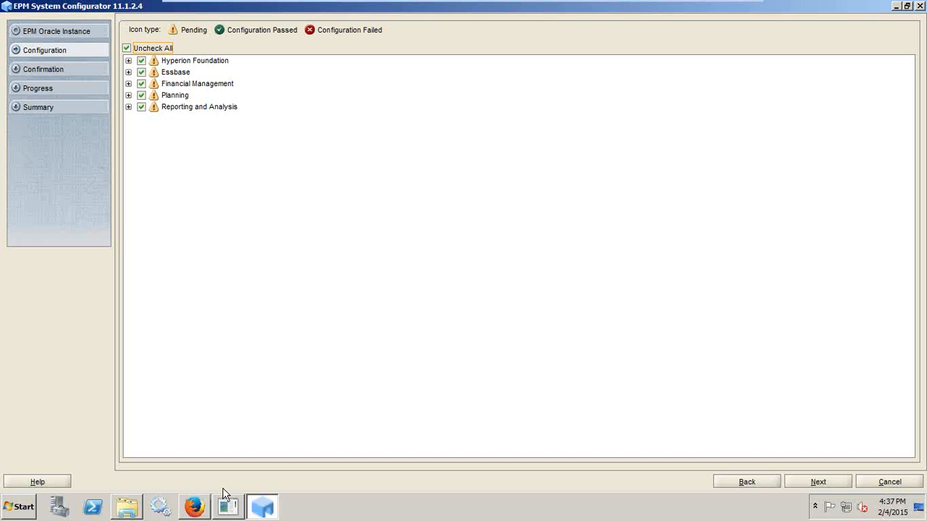
Expand Foundation, Essbase, Financial Management, Planning and Reporting and Analysis to review tasks, then proceed.
left_click(128, 60)
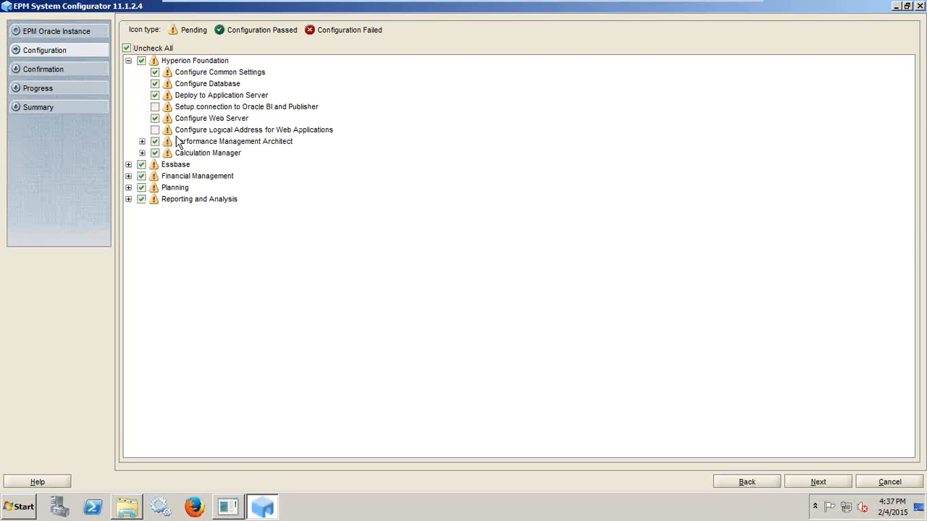
left_click(141, 143)
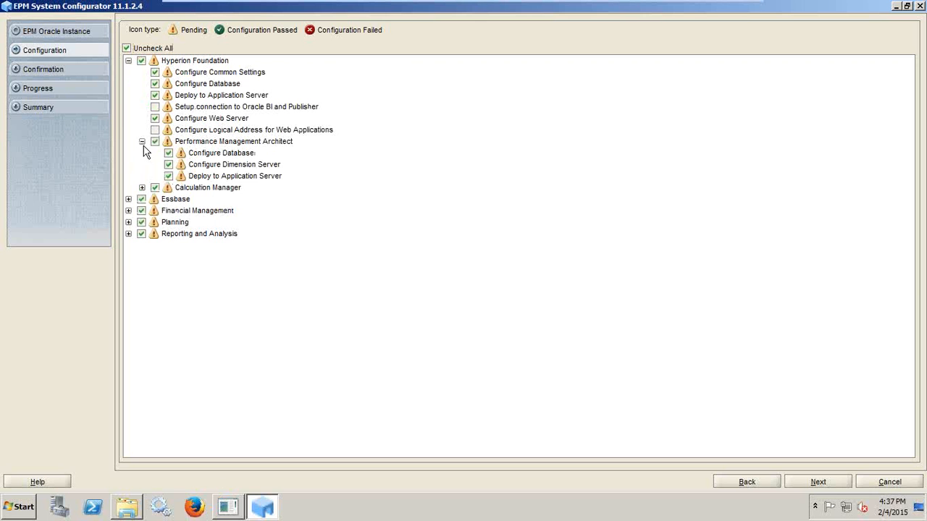
left_click(142, 188)
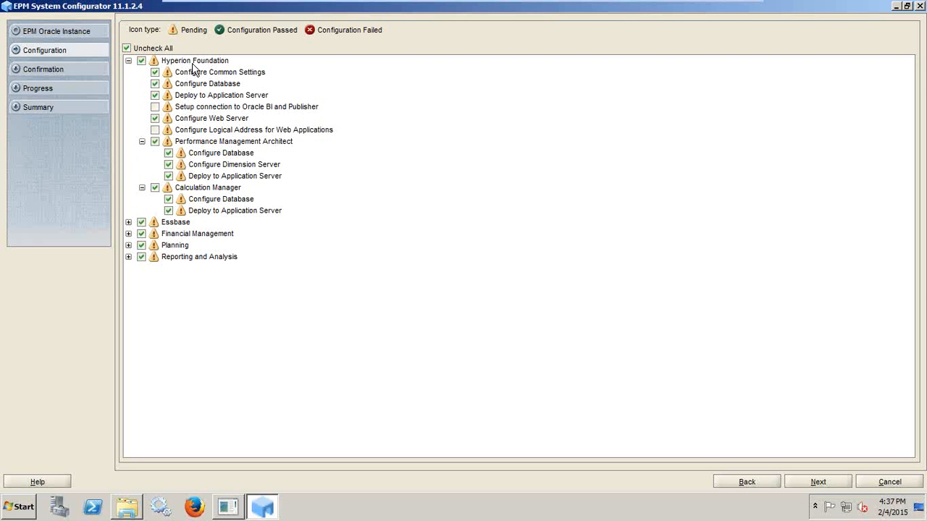
left_click(128, 223)
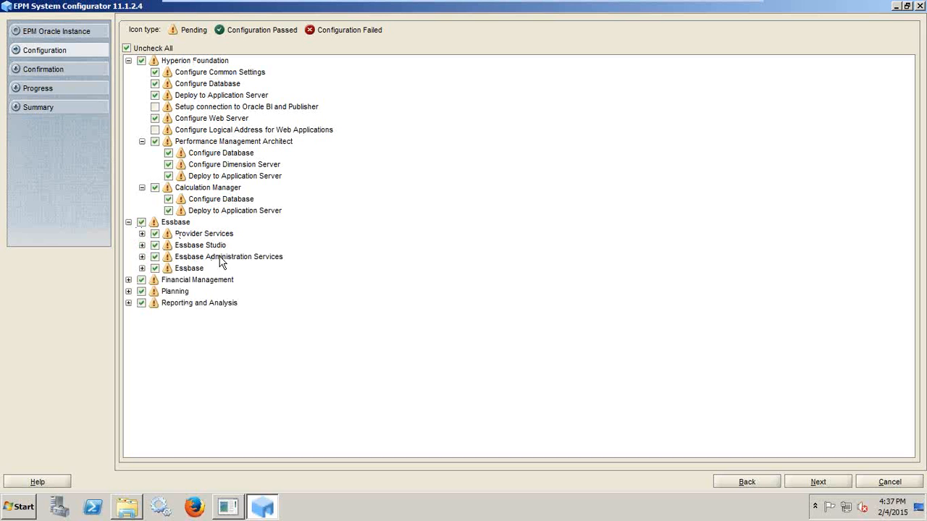
left_click(129, 280)
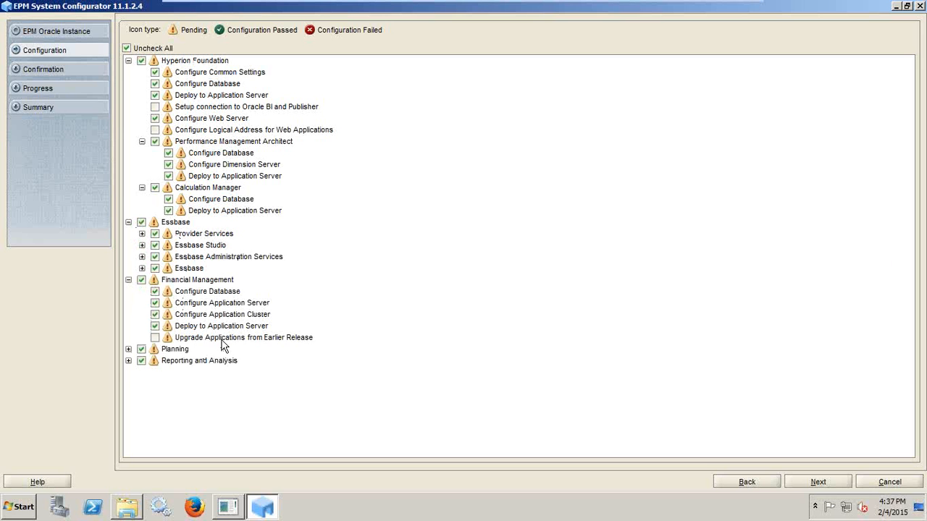
left_click(128, 349)
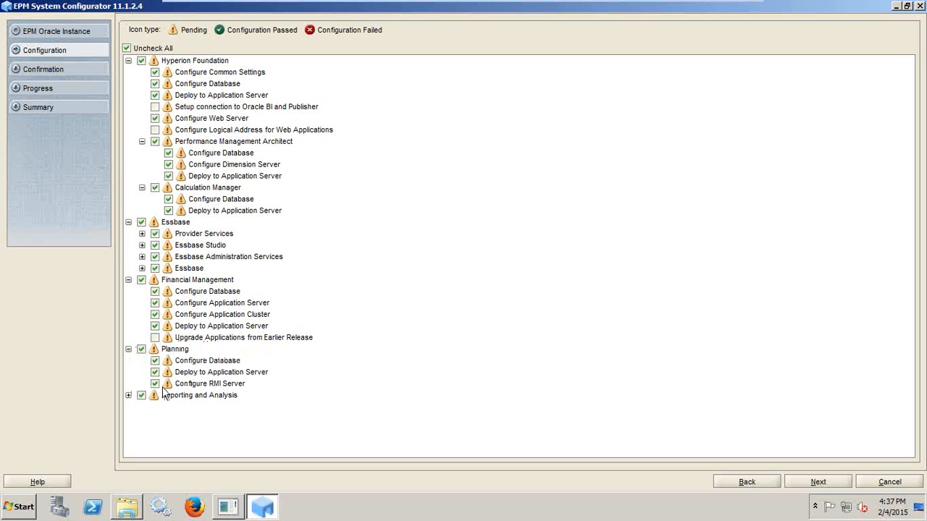
left_click(128, 396)
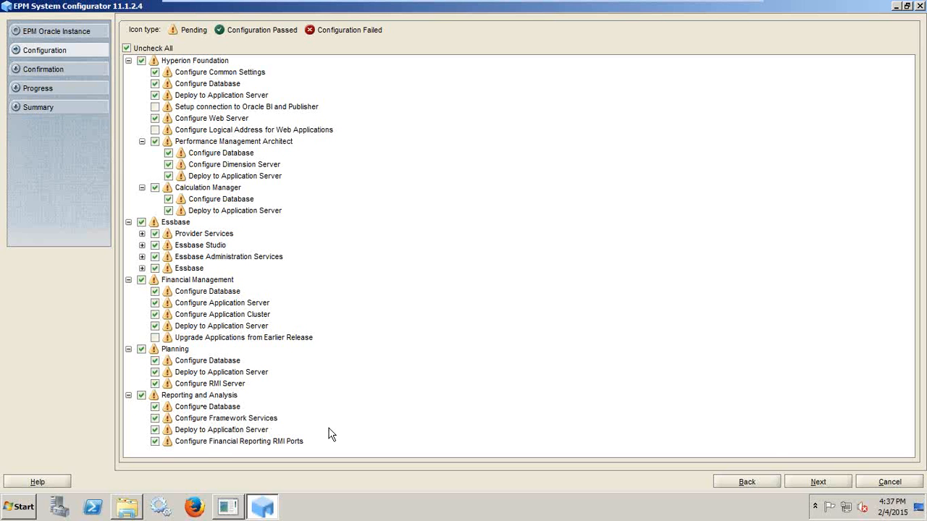
left_click(807, 482)
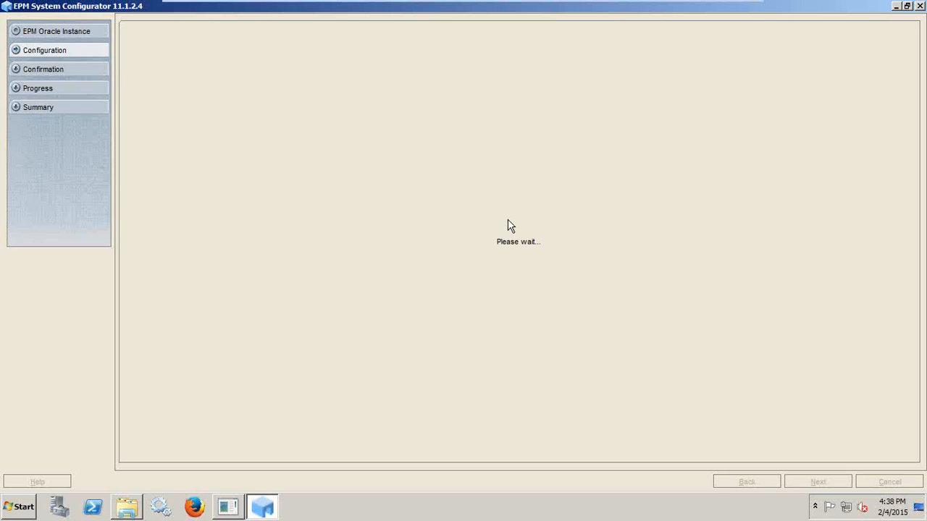
Exit full screen, scroll the Configure Common Settings form, and open Windows Services.
mouse_move(734, 6)
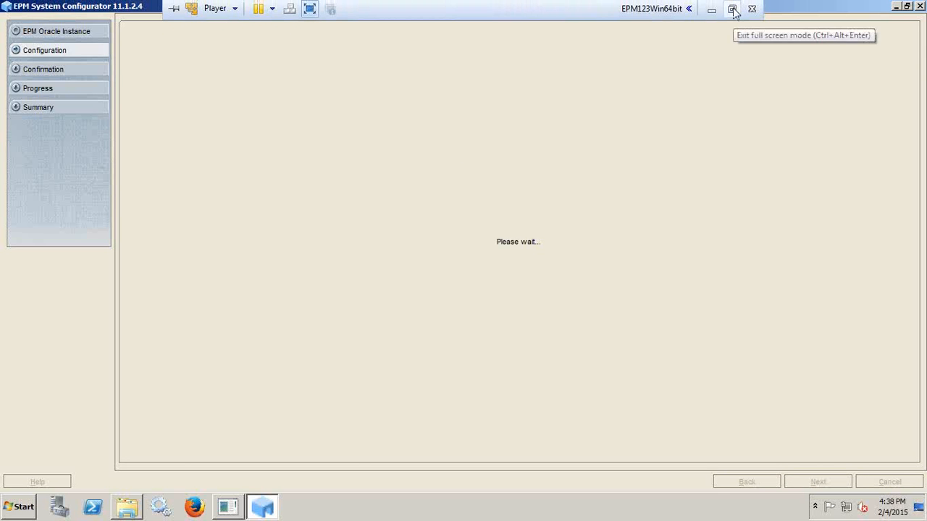
left_click(733, 8)
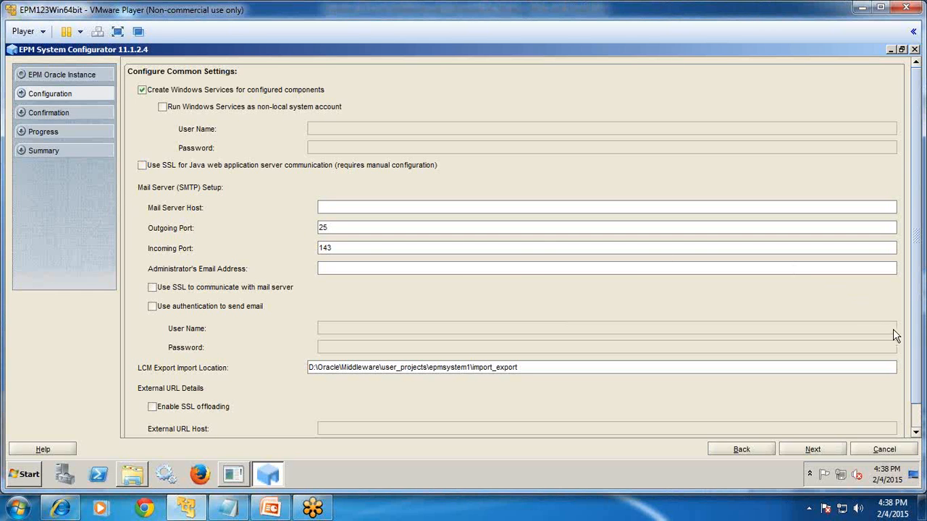
left_click(917, 423)
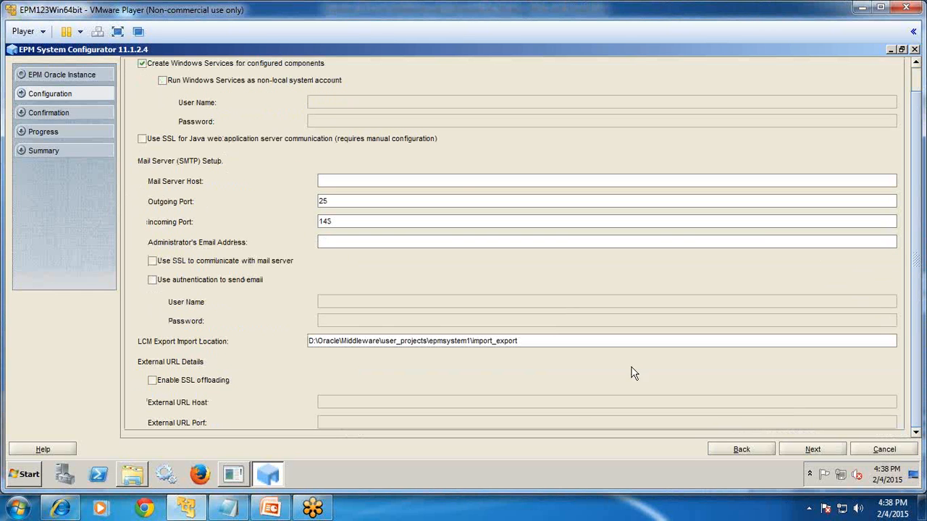
scroll(549, 331, "up", 3)
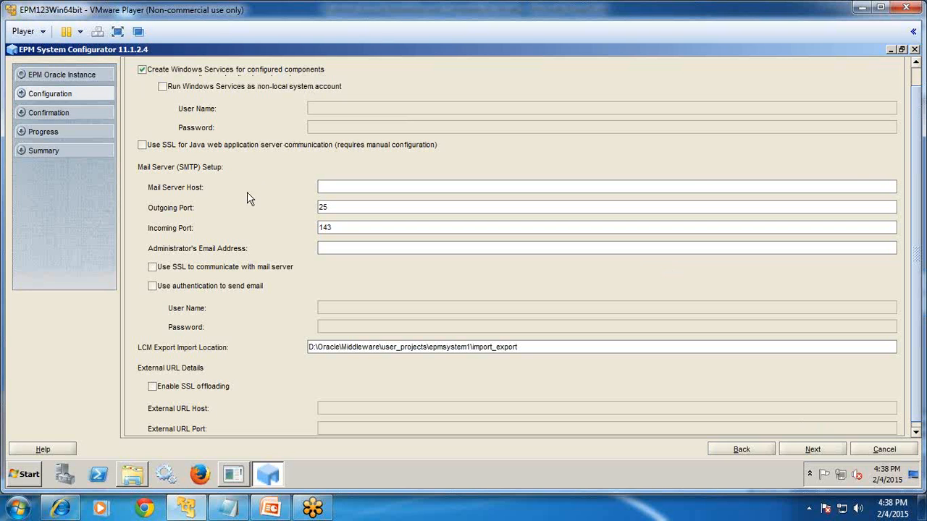
left_click(173, 470)
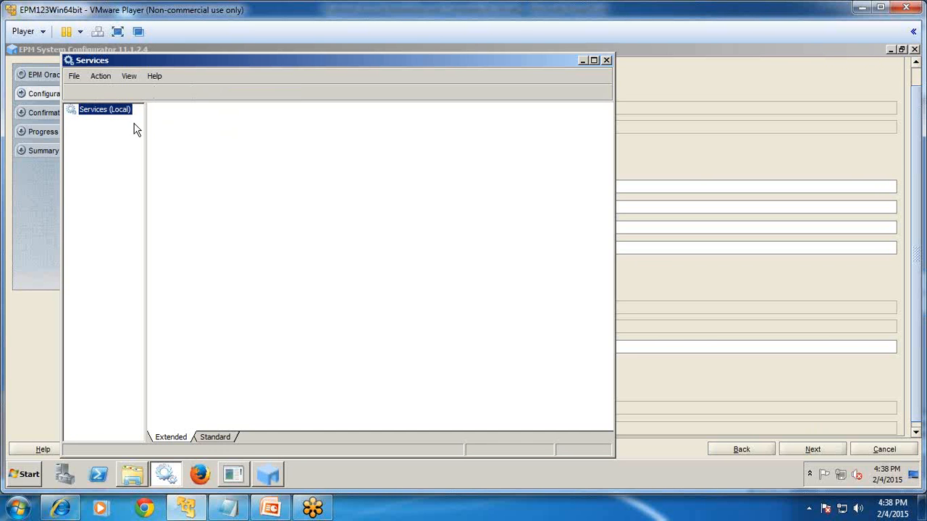
Widen the Name column, browse the services starting with H, then close Services.
left_click_drag(381, 133, 467, 134)
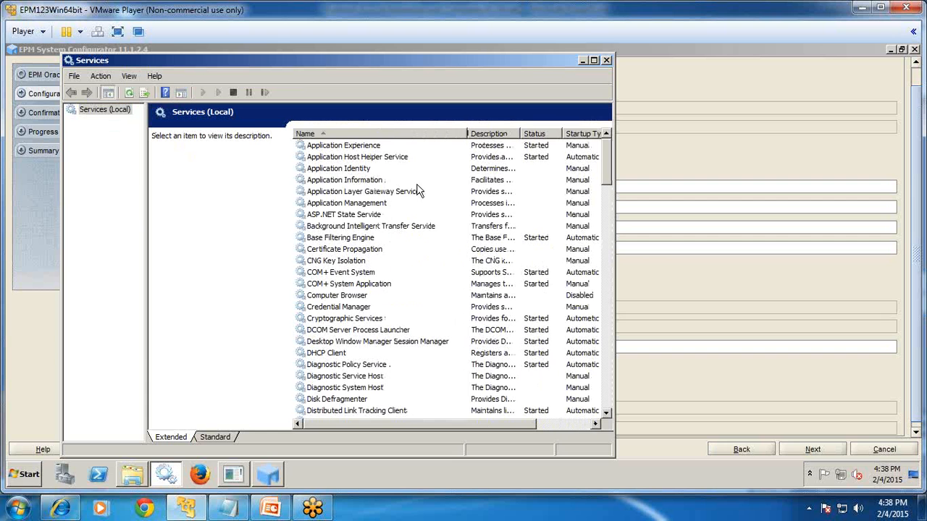
left_click(412, 181)
key("h")
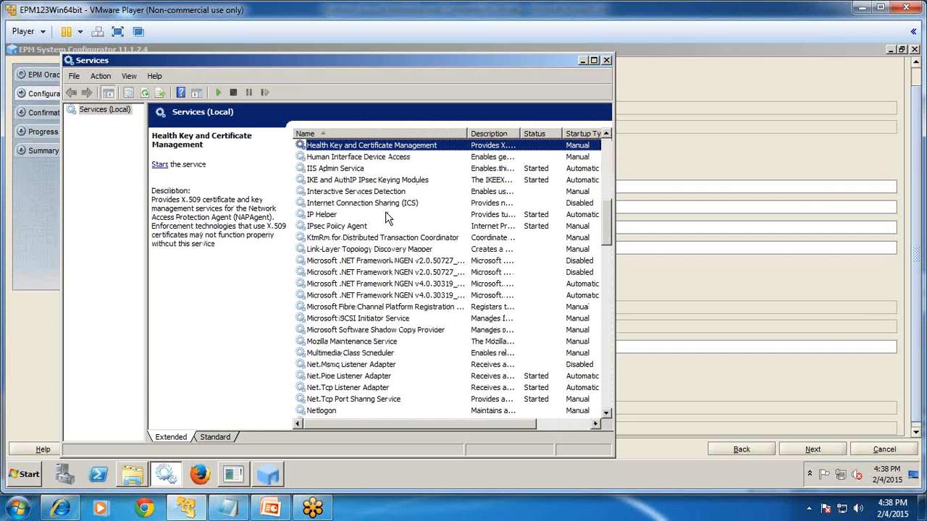
left_click(607, 61)
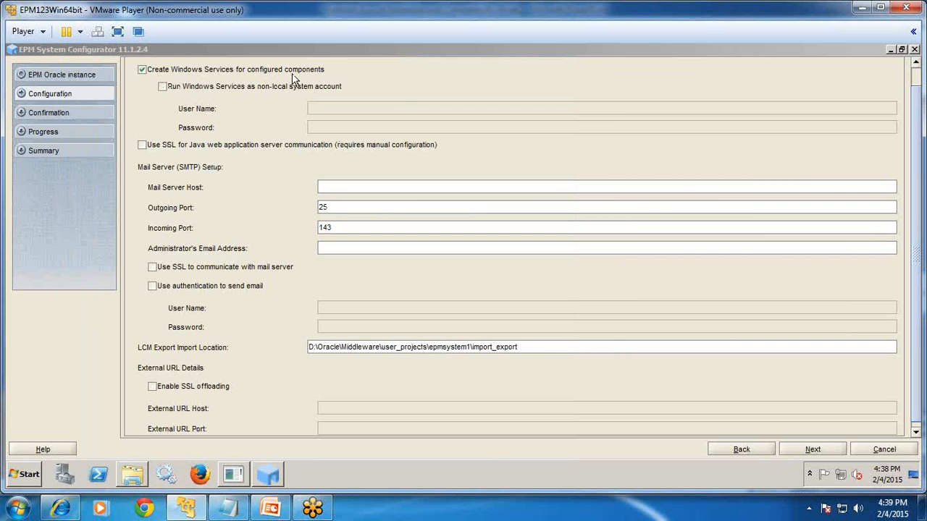
Review the Oracle Configure Database table and advanced options, then accept them.
left_click(796, 451)
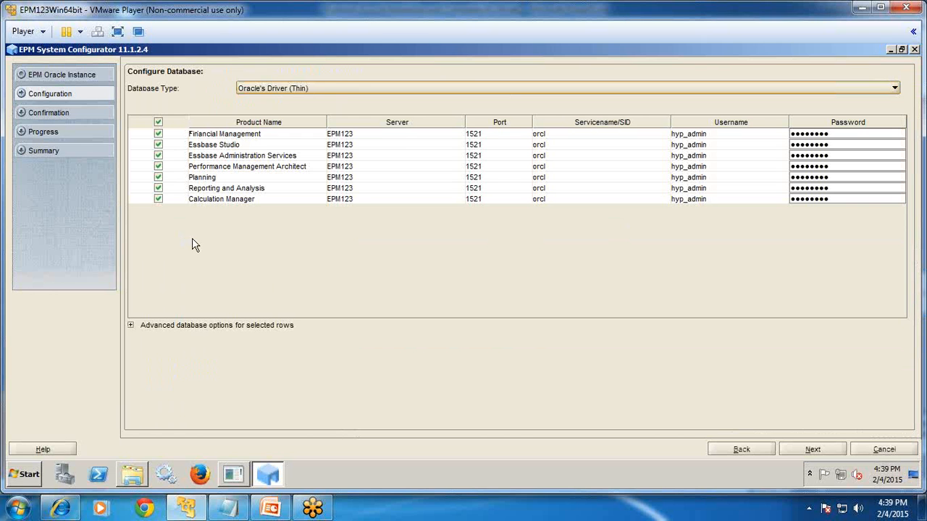
left_click_drag(465, 120, 393, 122)
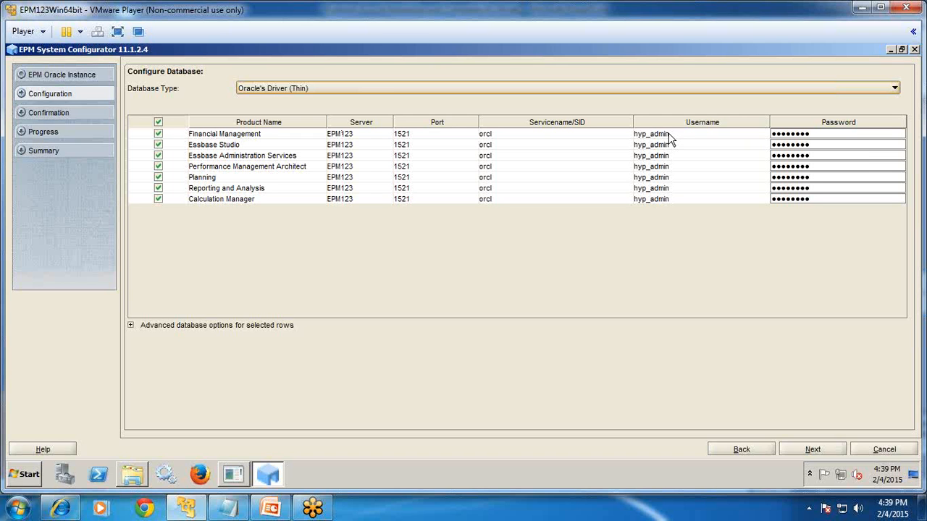
left_click(130, 325)
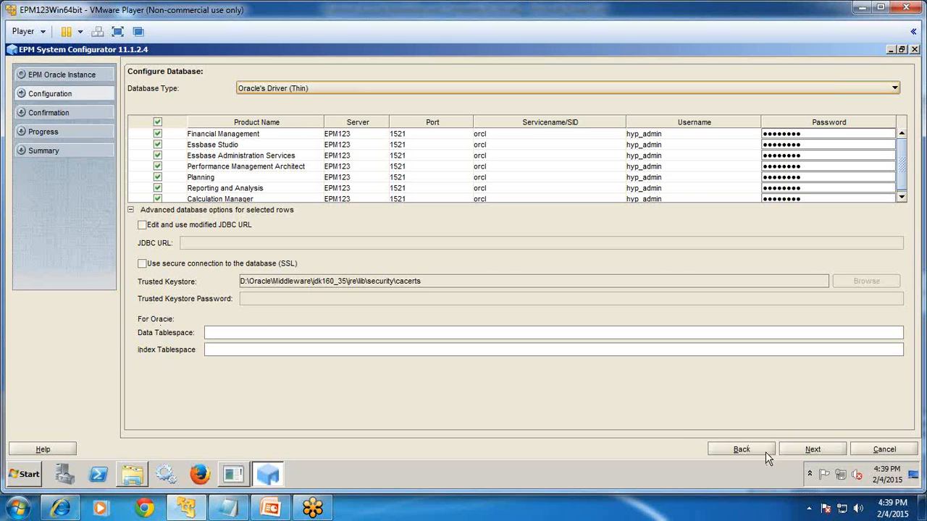
left_click(823, 449)
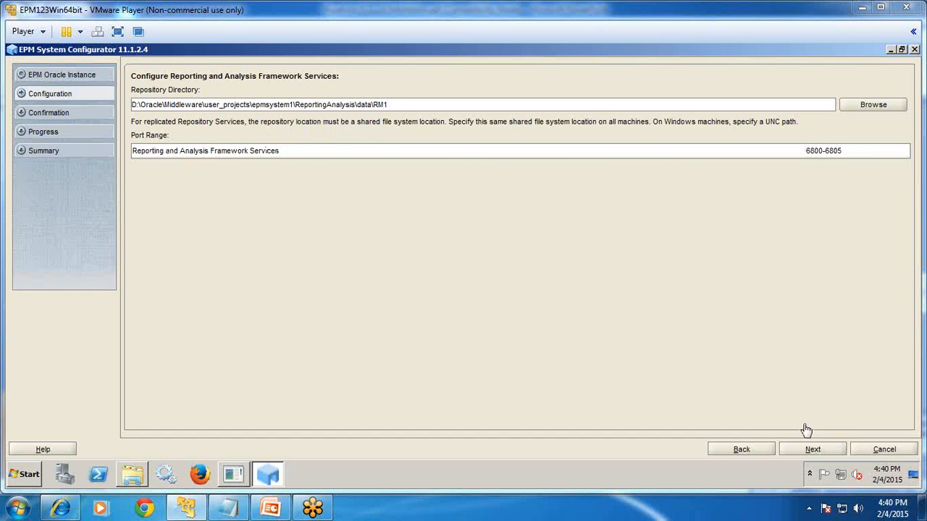
Accept the RM1 repository directory and ports 6800-6805.
left_click(809, 448)
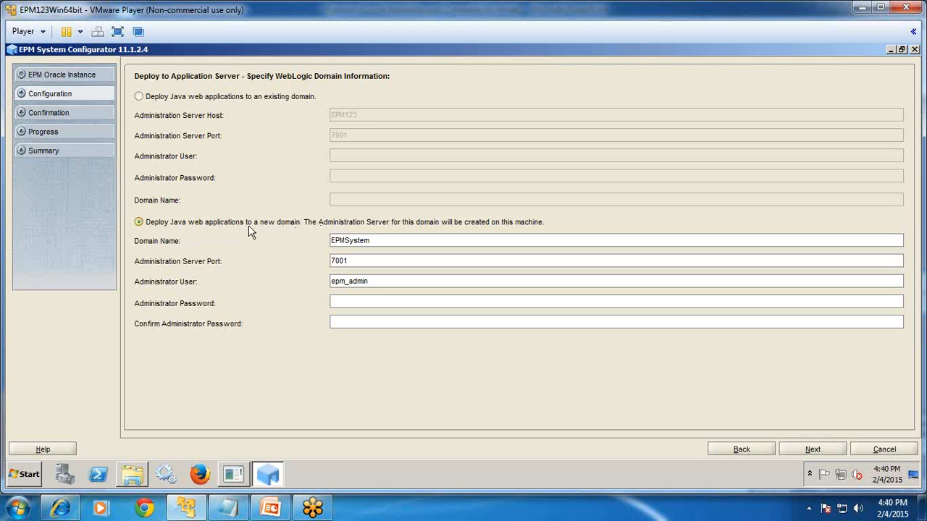
Set the EPMSystem domain admin password, replacing the rejected short one with a longer one.
left_click(351, 305)
type("elc")
left_click(796, 450)
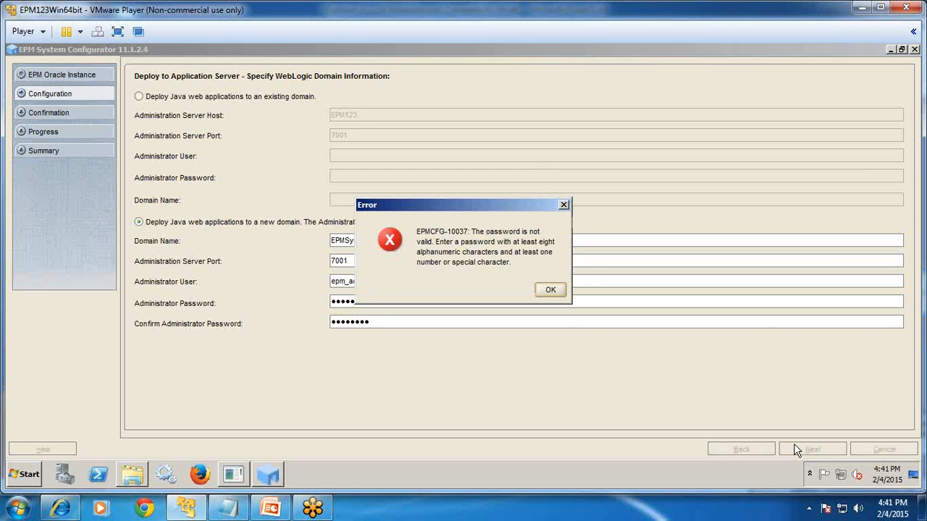
left_click(550, 290)
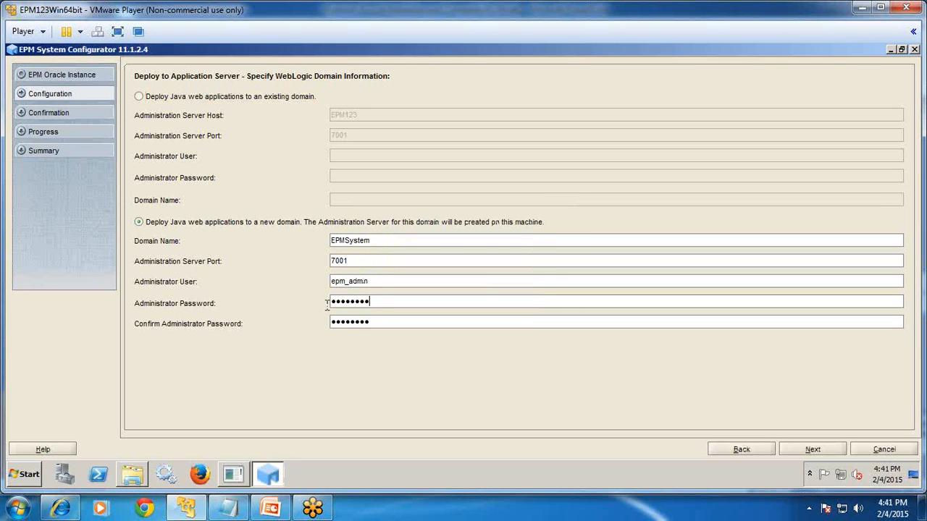
type("•••••••••••")
key("Tab")
type("••••••••")
left_click(799, 449)
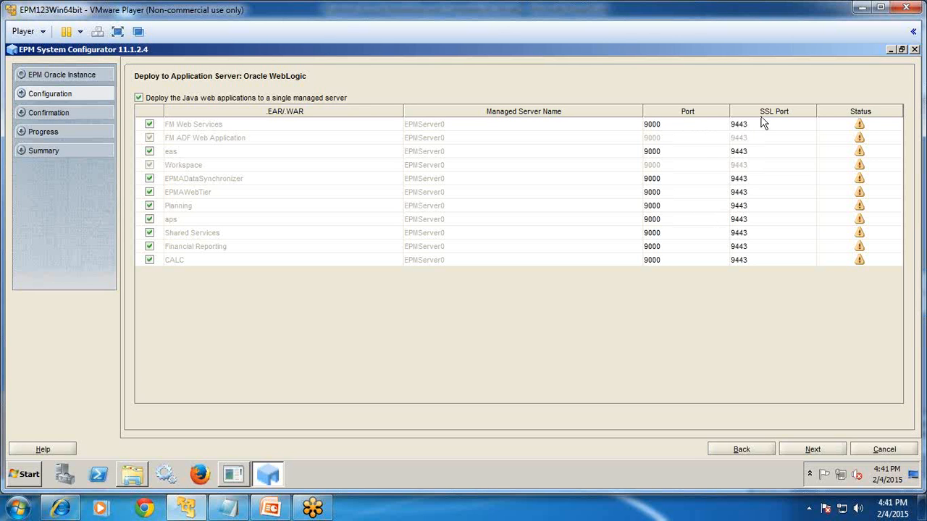
Leave single managed server deployment off and accept the listed WebLogic deployment ports.
left_click(156, 101)
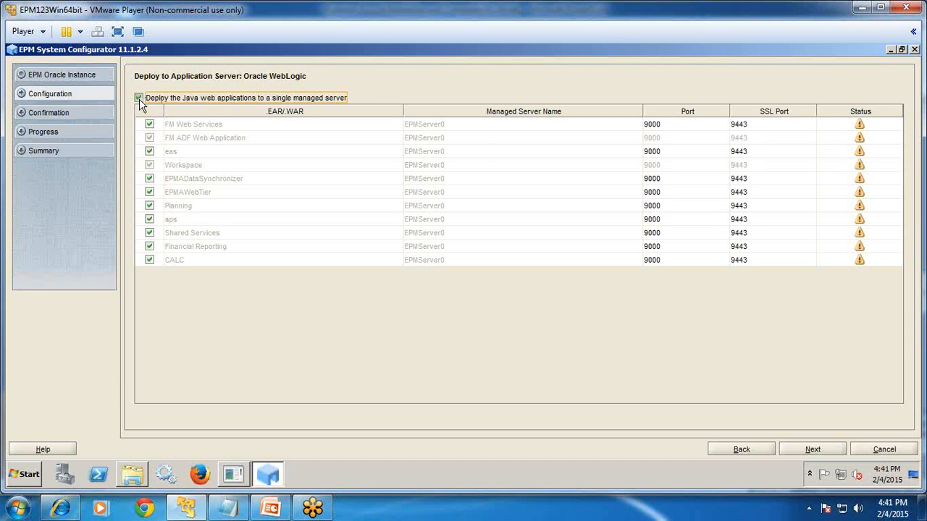
left_click(138, 98)
left_click(138, 98)
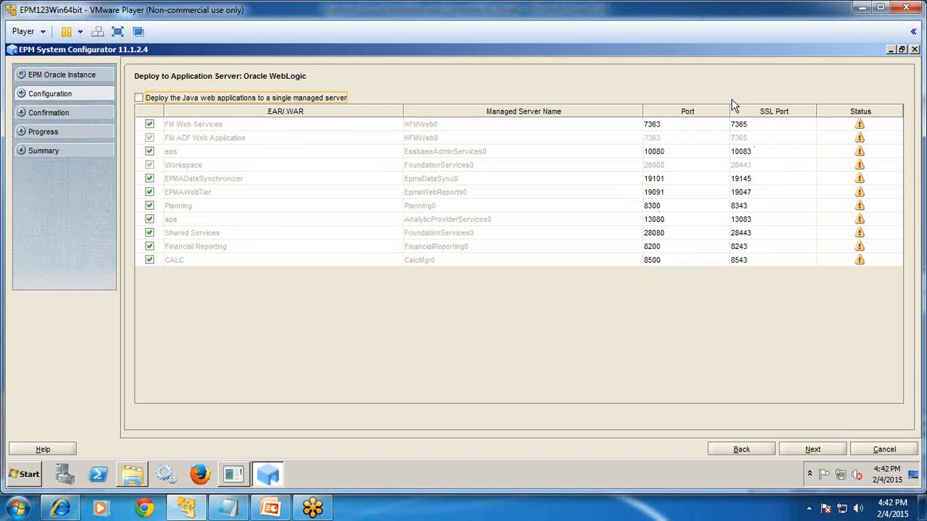
left_click(815, 449)
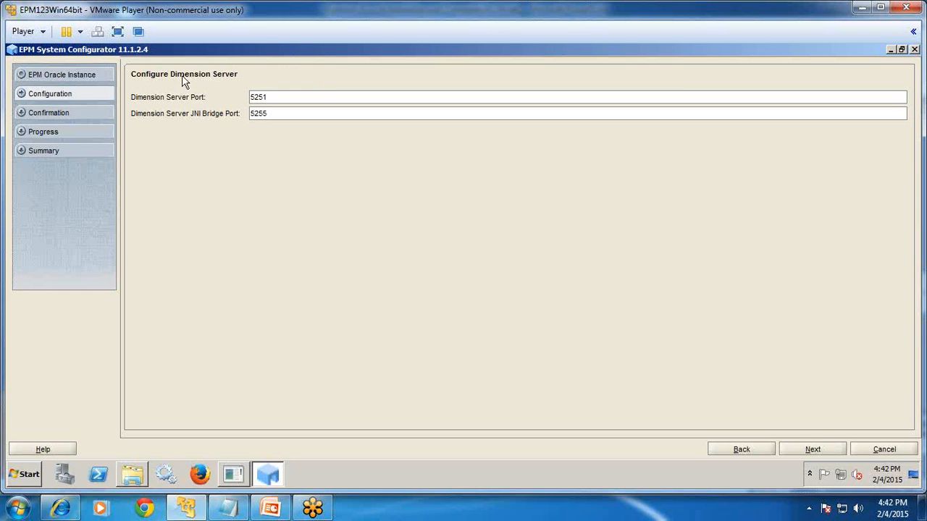
Accept Dimension Server ports 5251 and 5255 and the default Essbase Studio data files location.
left_click(833, 450)
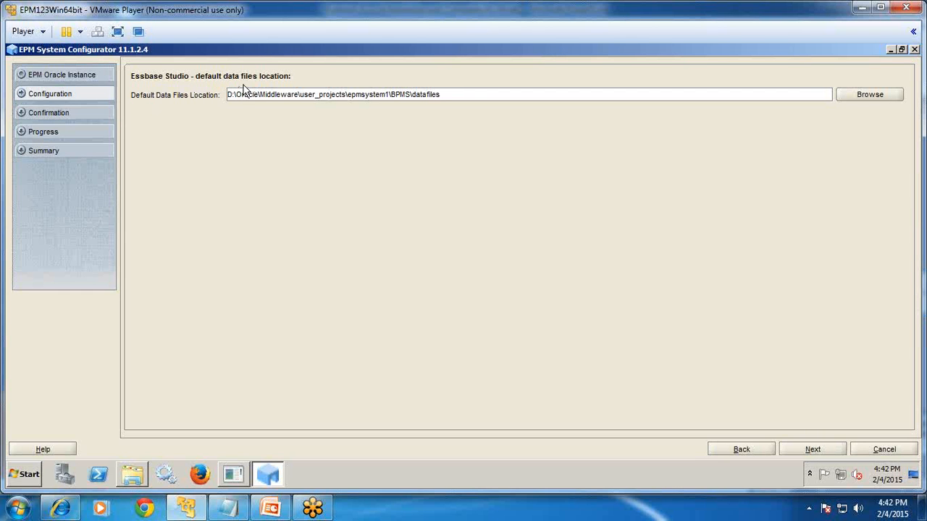
left_click_drag(488, 100, 207, 103)
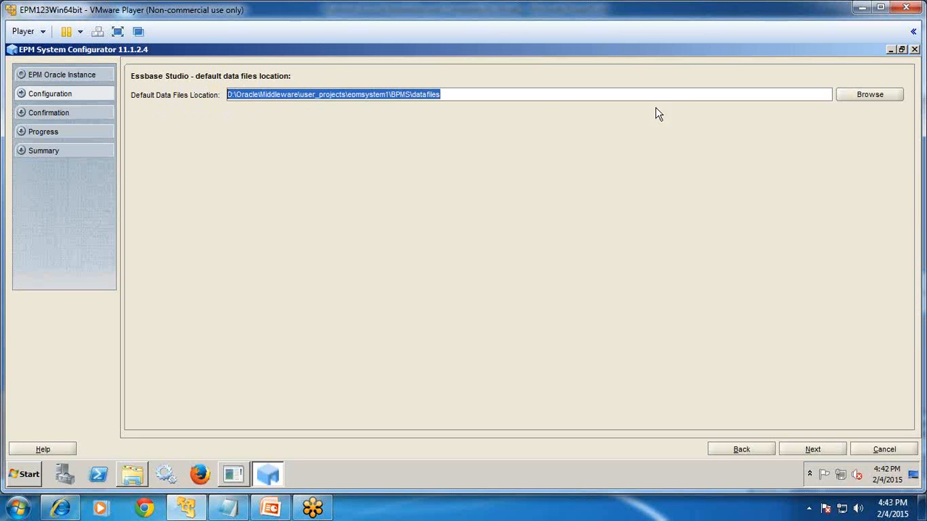
left_click(804, 450)
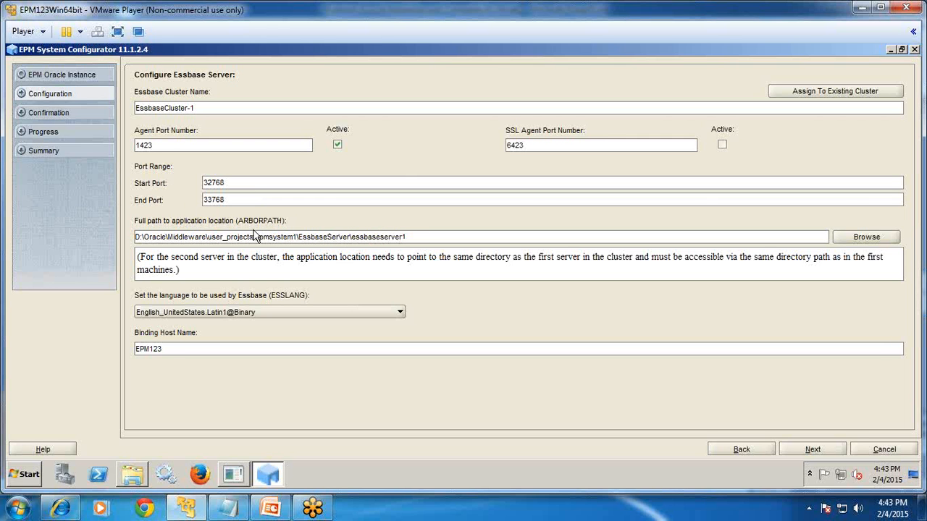
Accept the default Essbase Server, framework agent, Financial Reporting RMI and Planning RMI 11333 port settings.
left_click(815, 450)
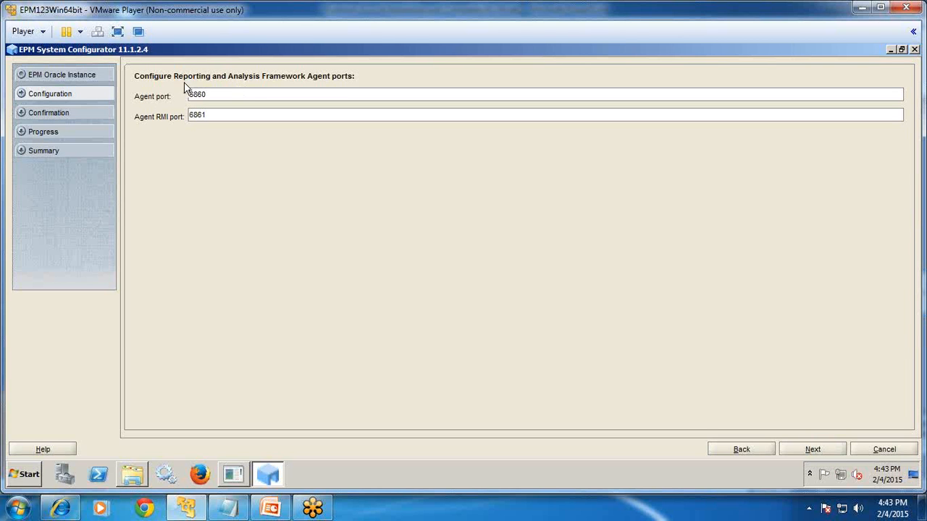
left_click(814, 450)
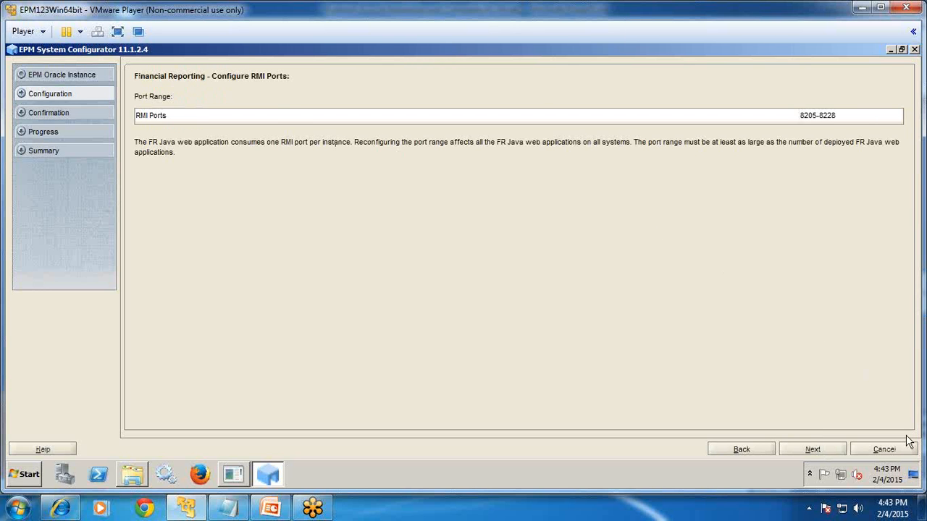
left_click(833, 452)
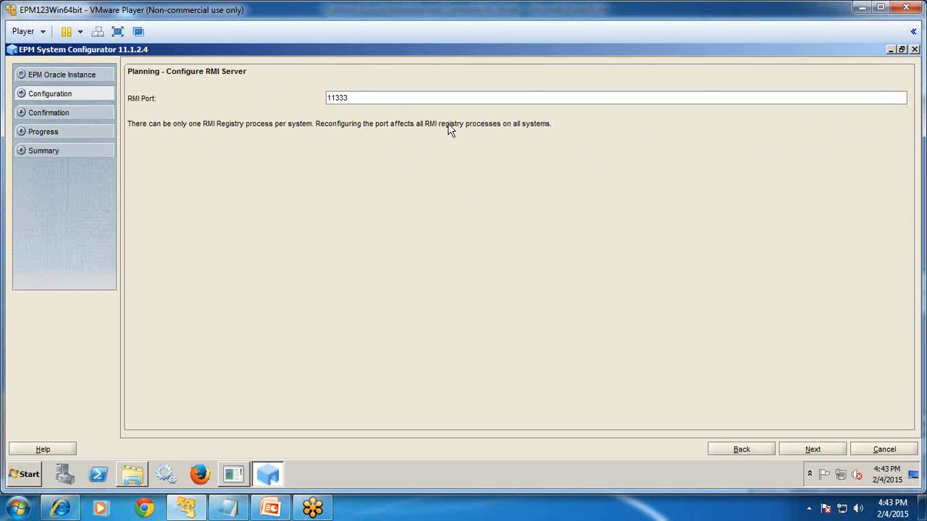
left_click(797, 449)
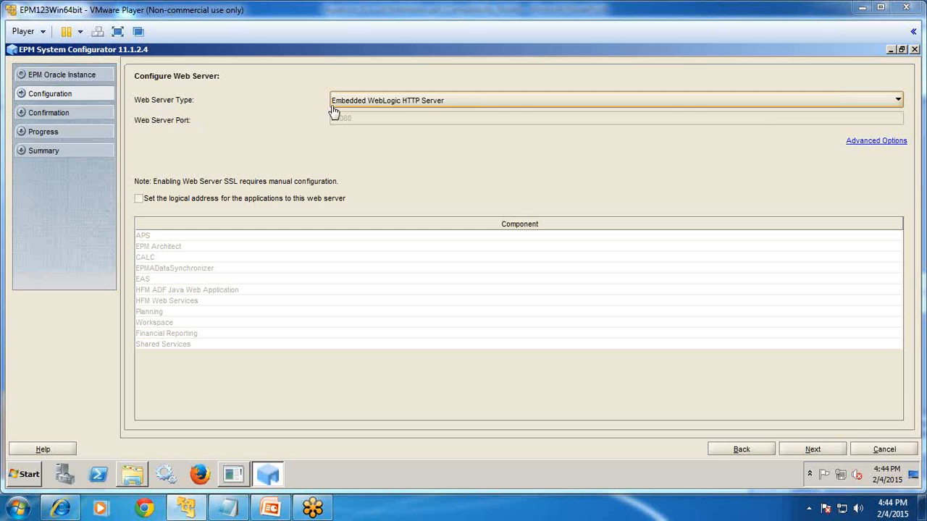
Keep Embedded WebLogic HTTP Server on port 28080 as the web server type.
left_click(473, 102)
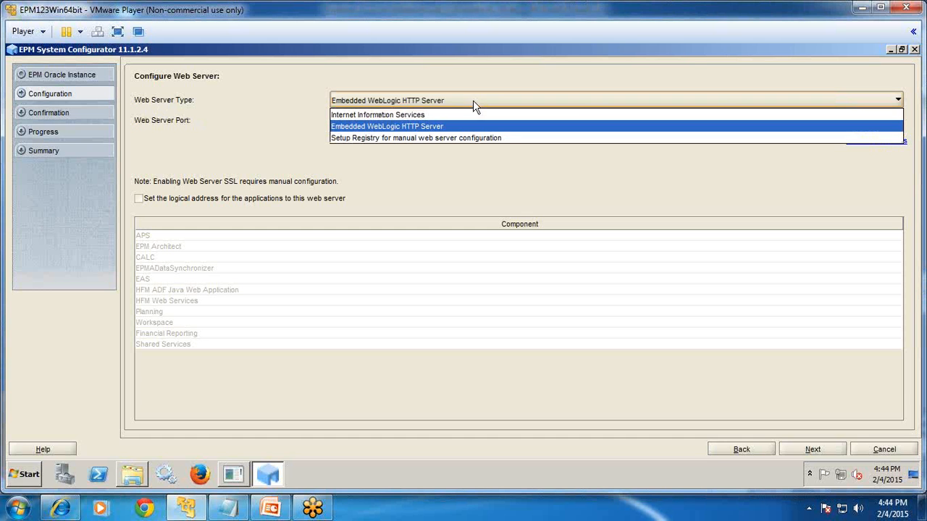
left_click(438, 126)
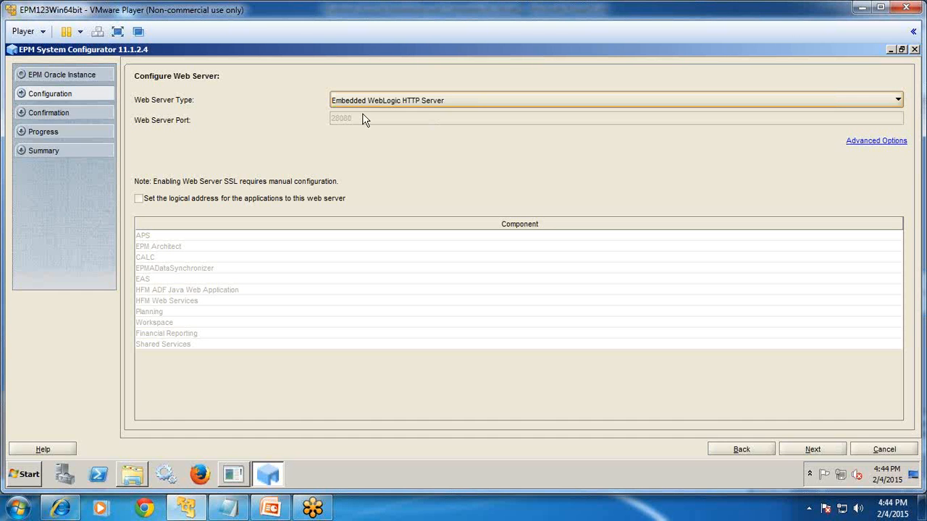
left_click(384, 101)
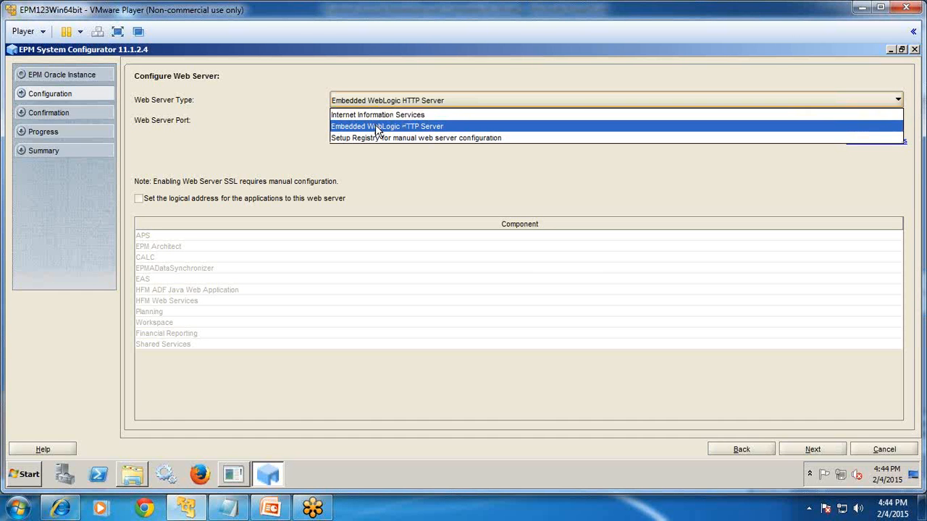
left_click(375, 126)
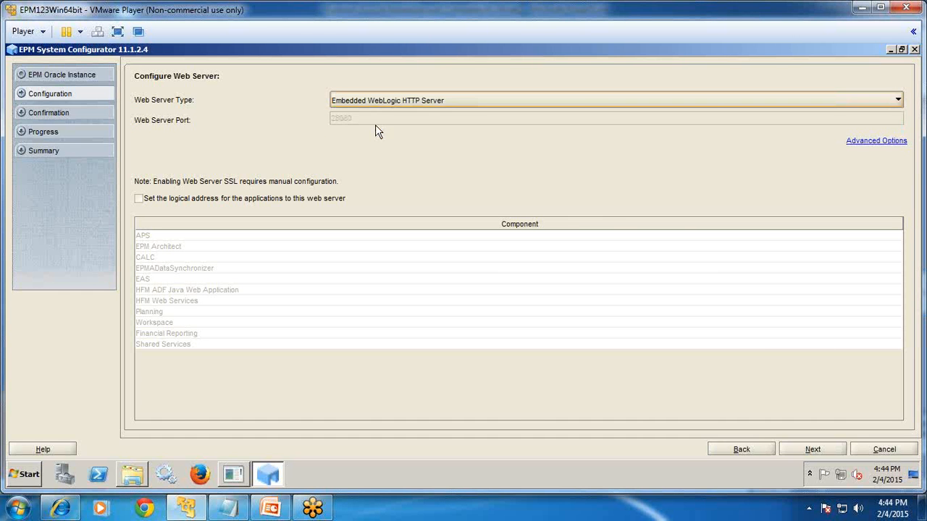
left_click(814, 450)
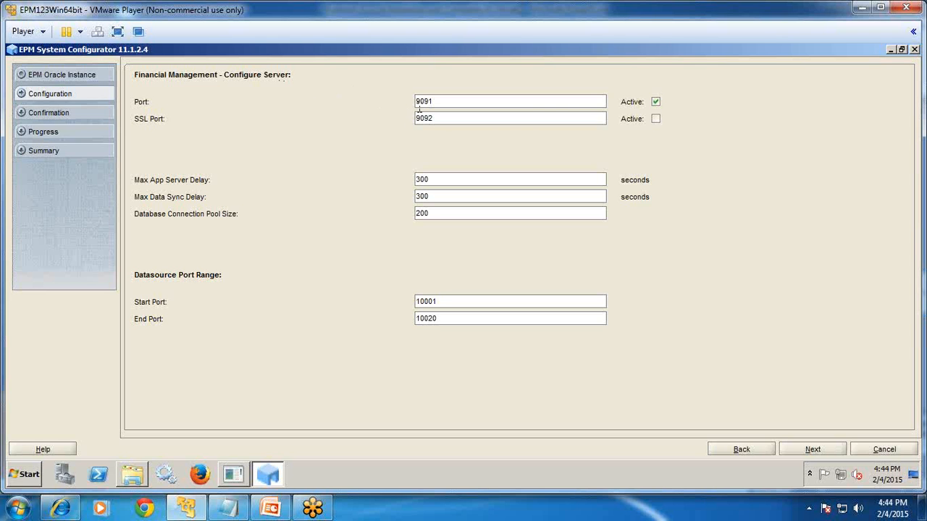
left_click(809, 449)
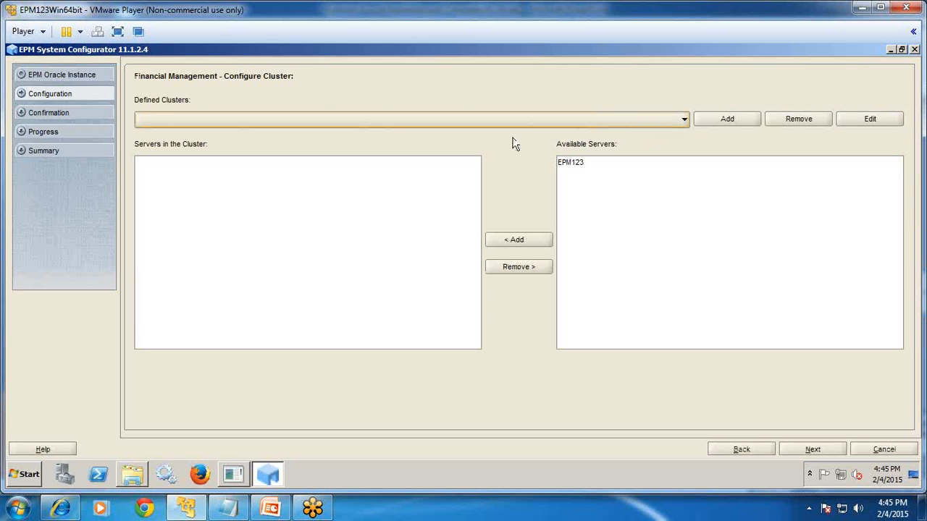
Define a new cluster named Localhost and add server EPM123 to it.
left_click(250, 117)
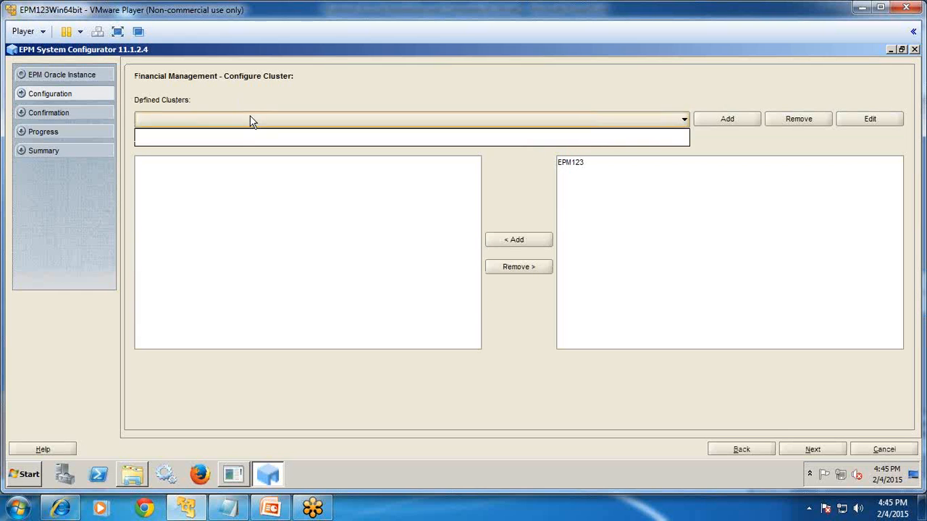
left_click(250, 117)
left_click(745, 121)
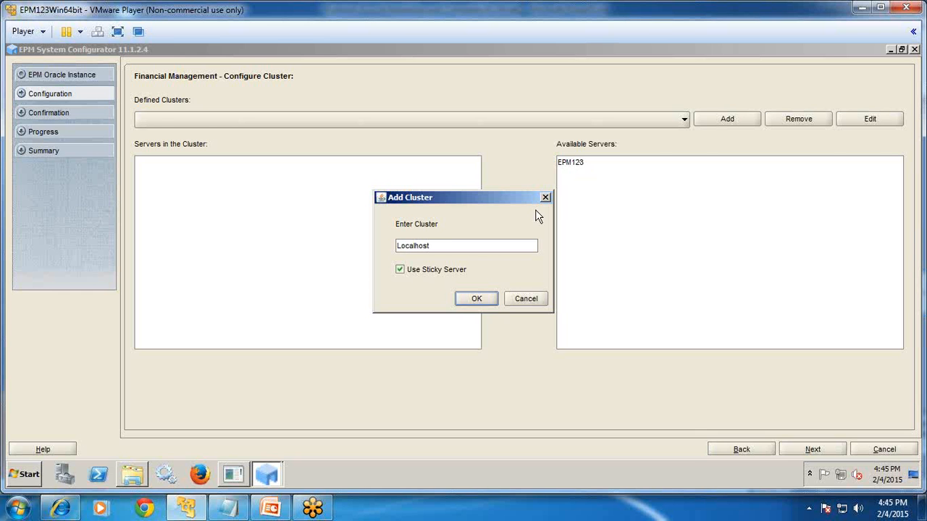
left_click(467, 299)
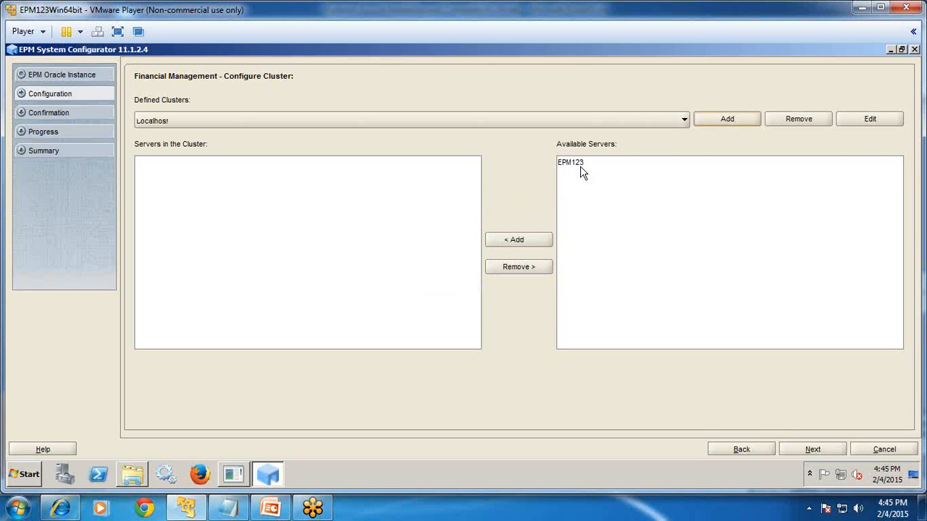
left_click(580, 167)
left_click(511, 241)
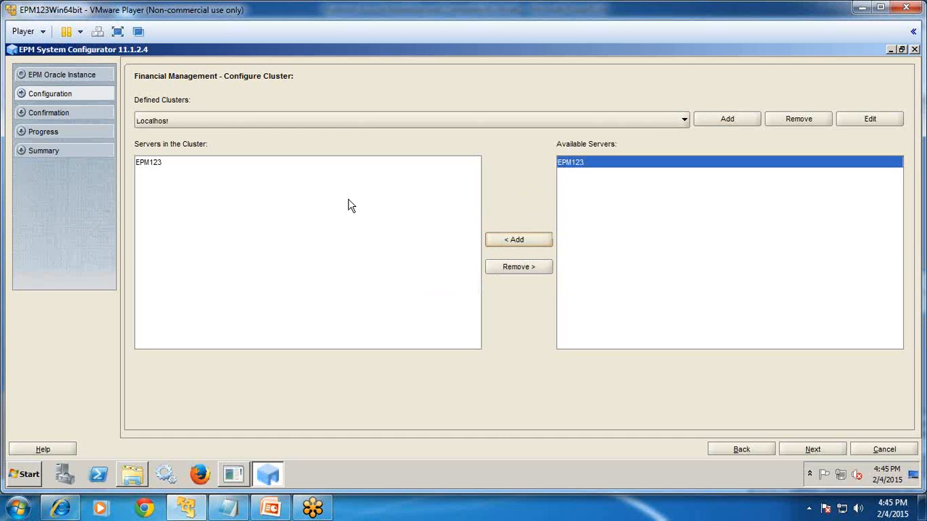
left_click(815, 447)
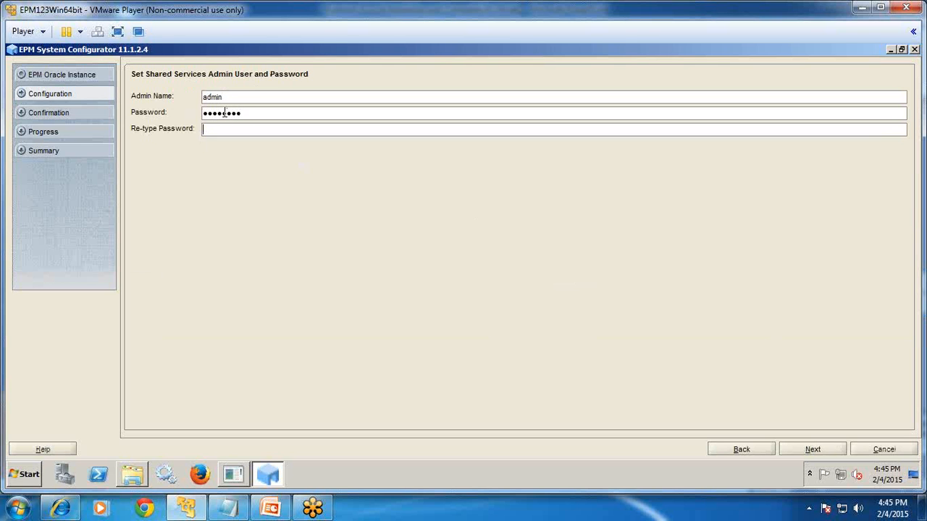
Re-enter the Shared Services admin password, then launch the confirmed configuration tasks.
double_click(224, 113)
type("wel")
left_click(790, 449)
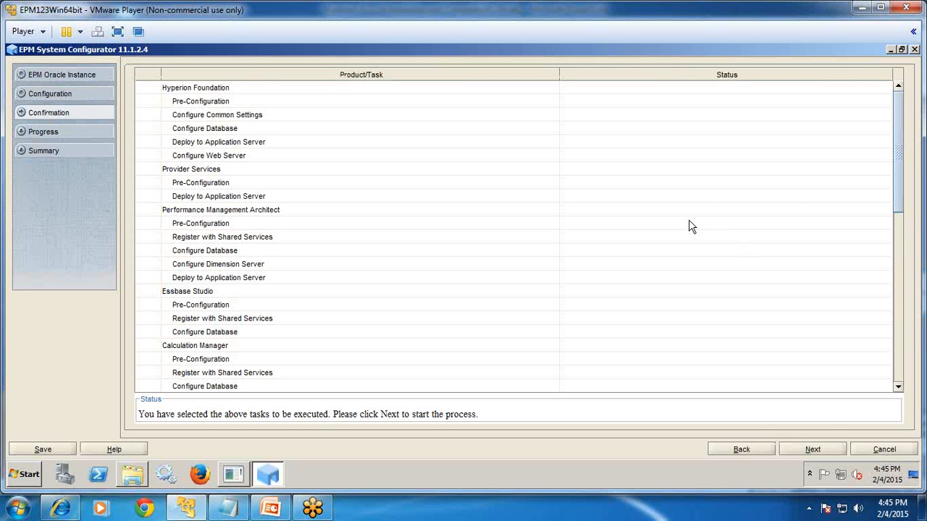
left_click(807, 446)
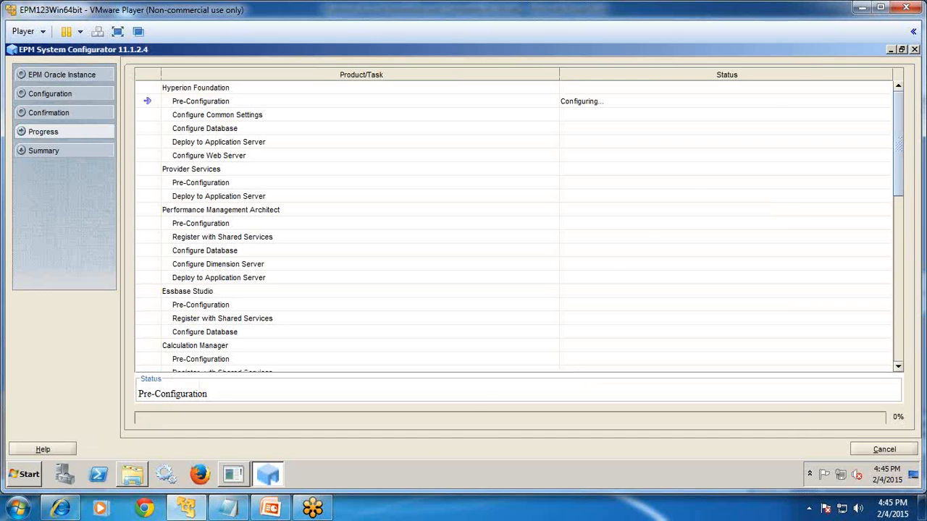
Check memory usage in Task Manager while the configuration runs.
left_click(917, 28)
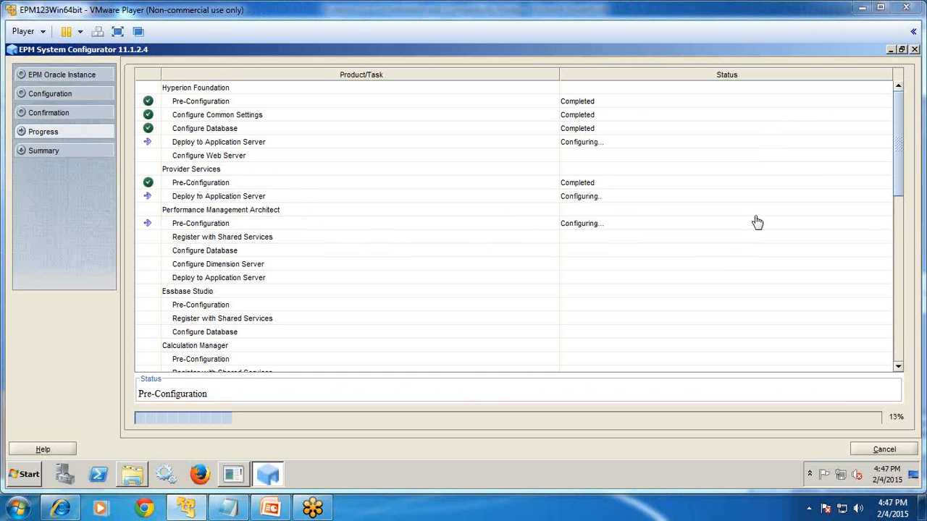
right_click(614, 476)
left_click(641, 433)
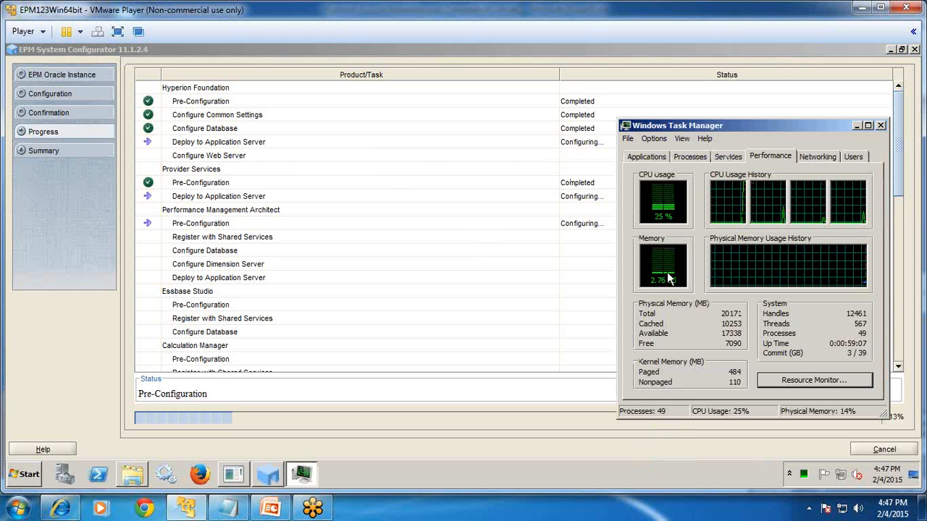
left_click(881, 125)
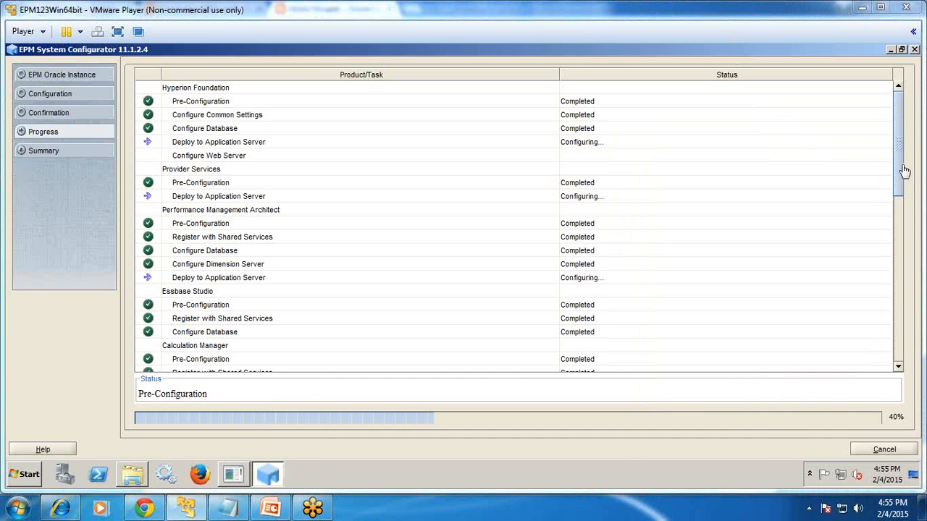
Review the configuration progress list, then open the Windows Services console maximized.
left_click_drag(897, 161, 898, 290)
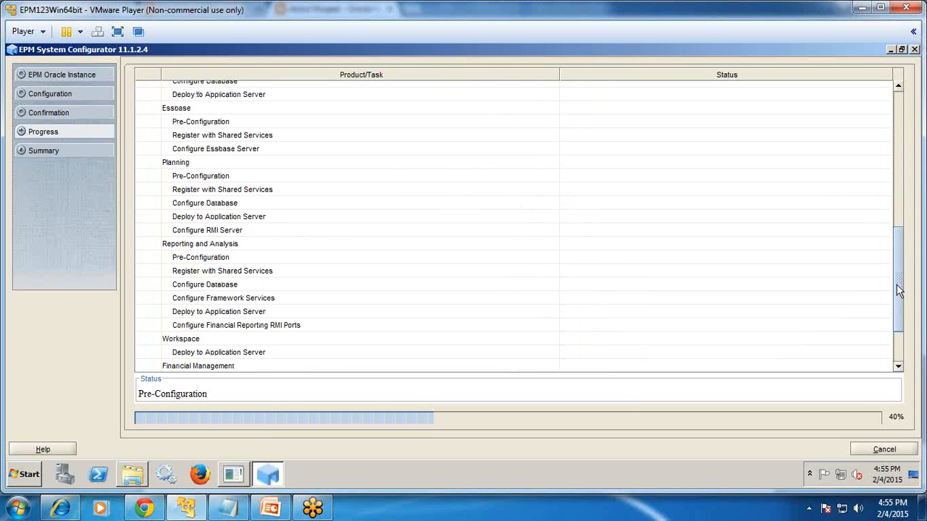
left_click(164, 476)
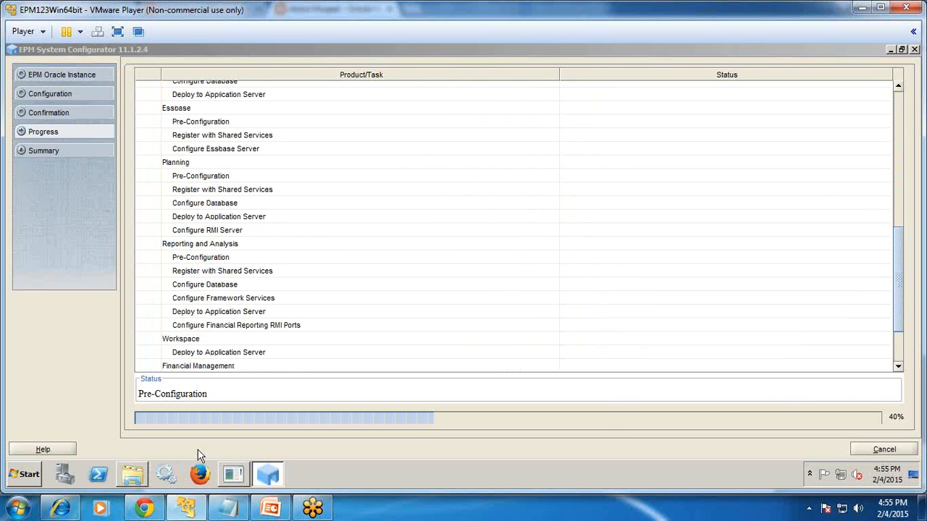
double_click(384, 58)
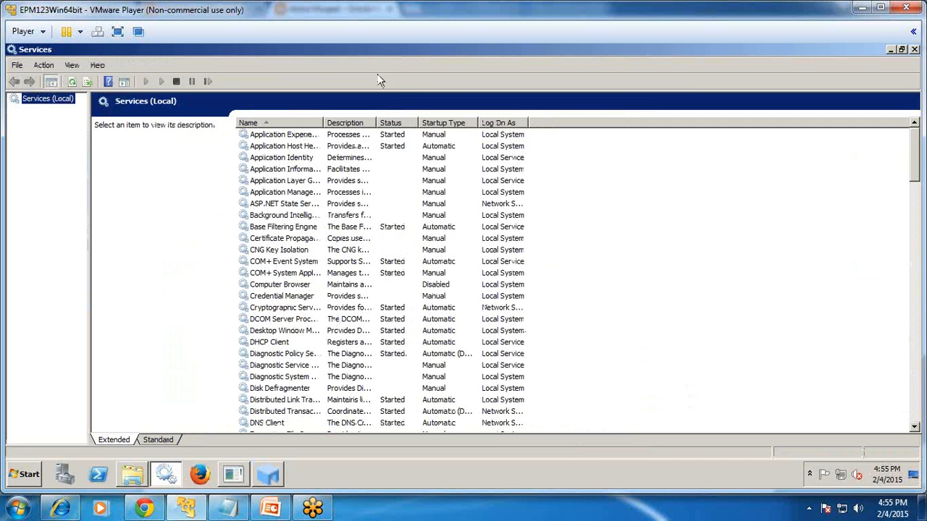
Widen the Name column and browse services such as Application Layer Gateway and Health Key.
left_click_drag(324, 123, 436, 123)
left_click(333, 181)
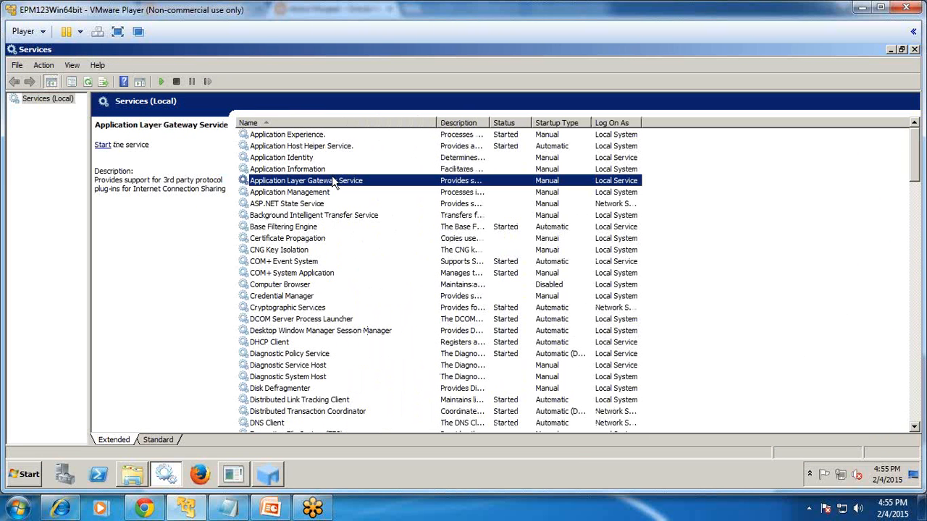
key("h")
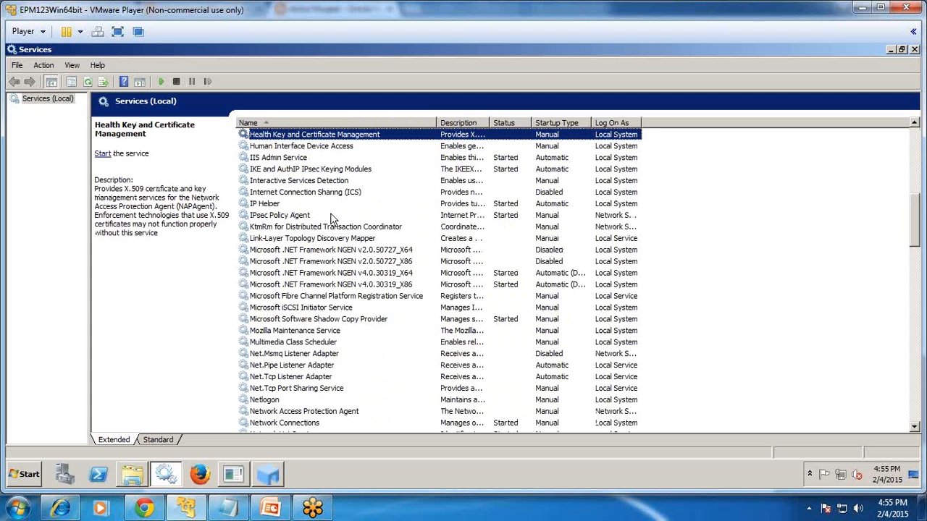
scroll(335, 217, "up", 2)
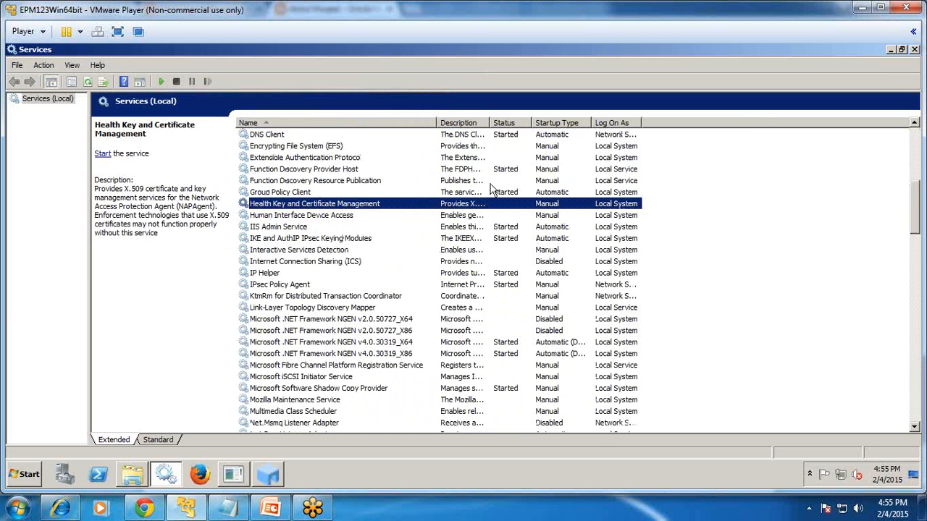
Close the Services console and return to the validate.bat search results in Explorer.
double_click(868, 51)
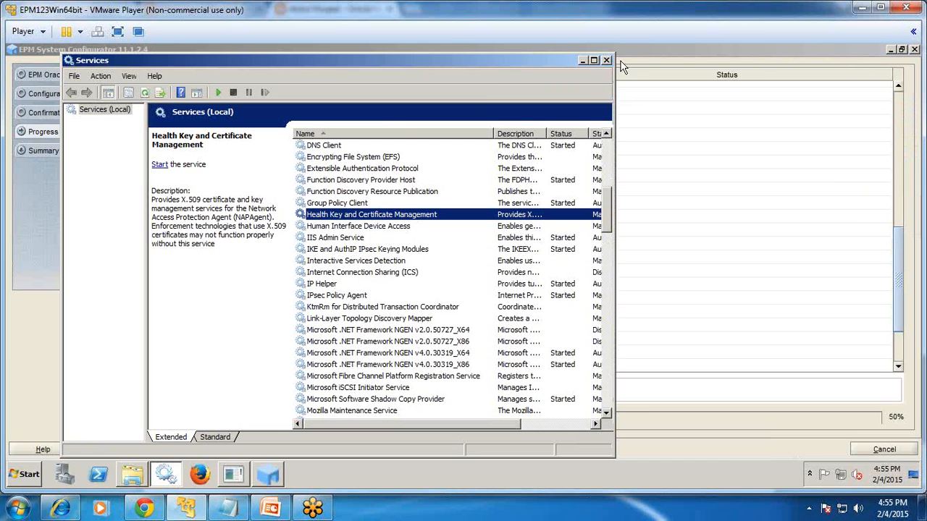
left_click(606, 61)
left_click(136, 473)
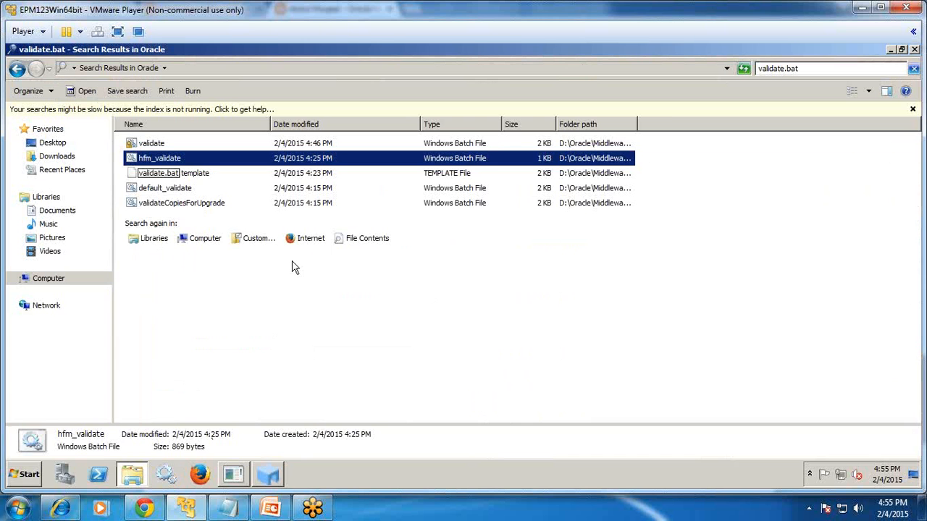
Navigate to D:\Oracle\Middleware\user_projects\epmsystem1\bin in Explorer.
left_click(56, 281)
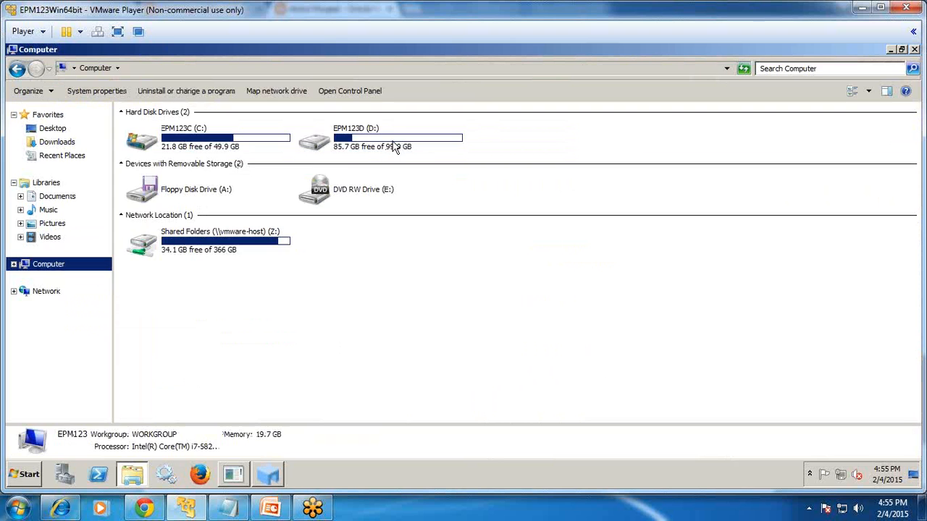
double_click(395, 147)
double_click(157, 144)
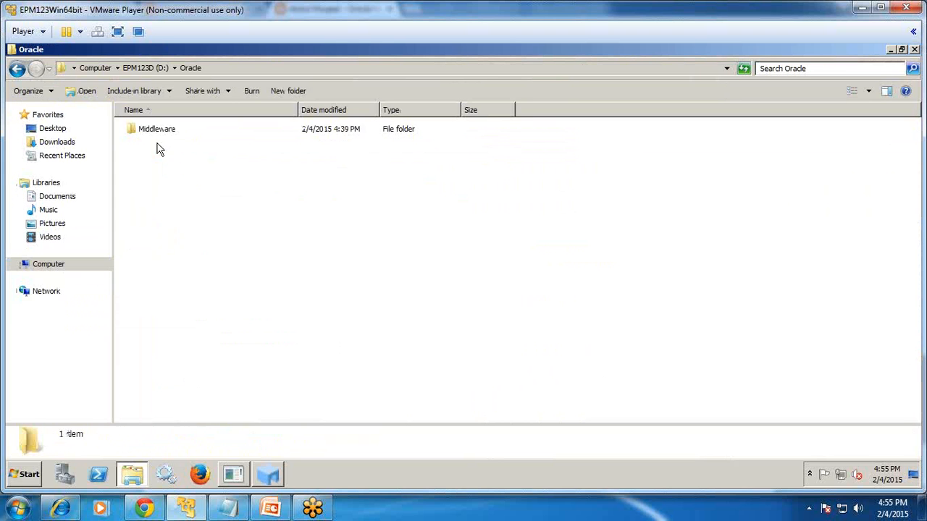
double_click(166, 134)
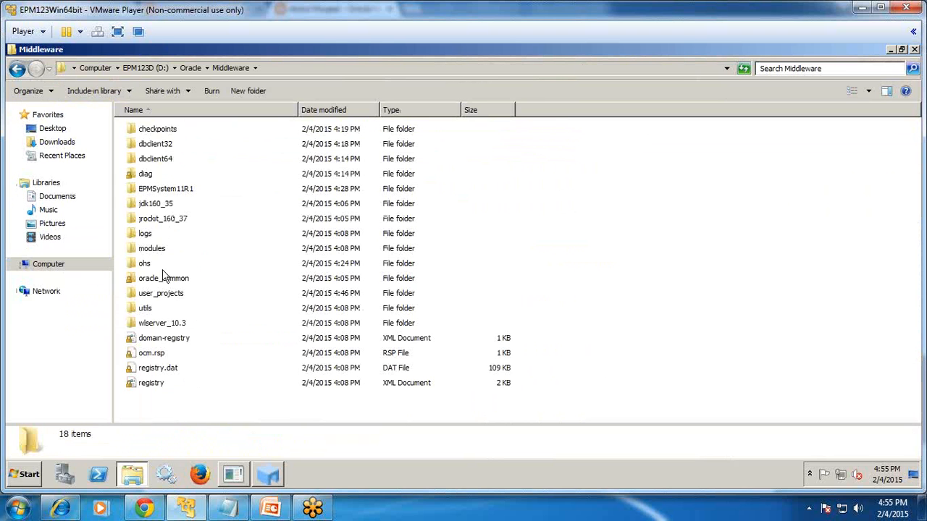
double_click(163, 294)
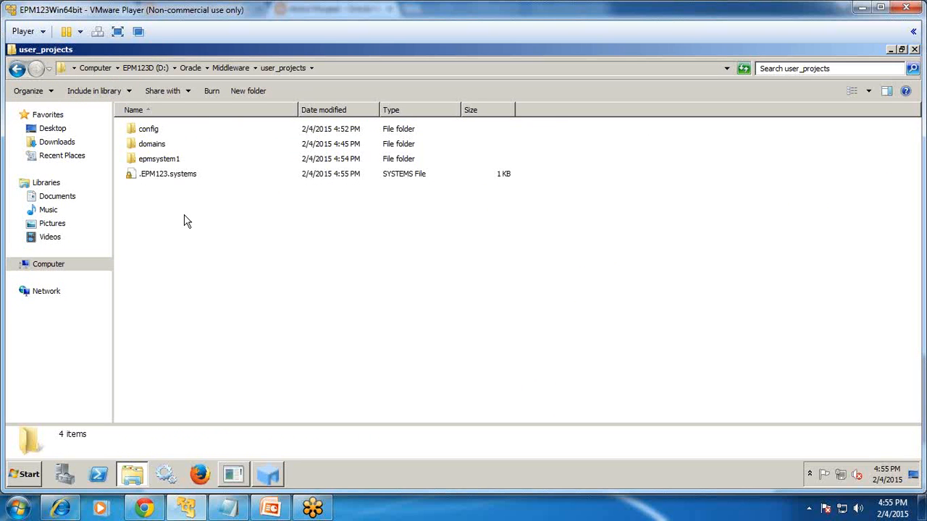
double_click(157, 158)
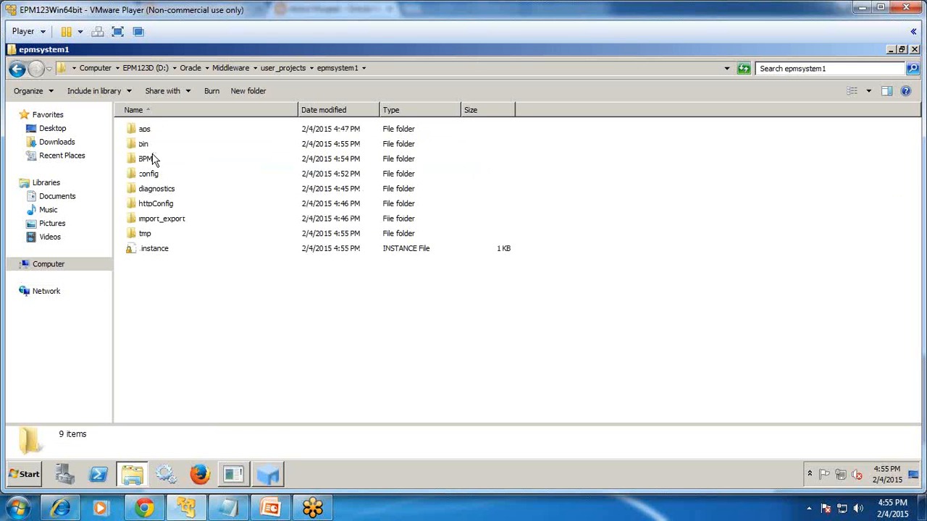
double_click(149, 144)
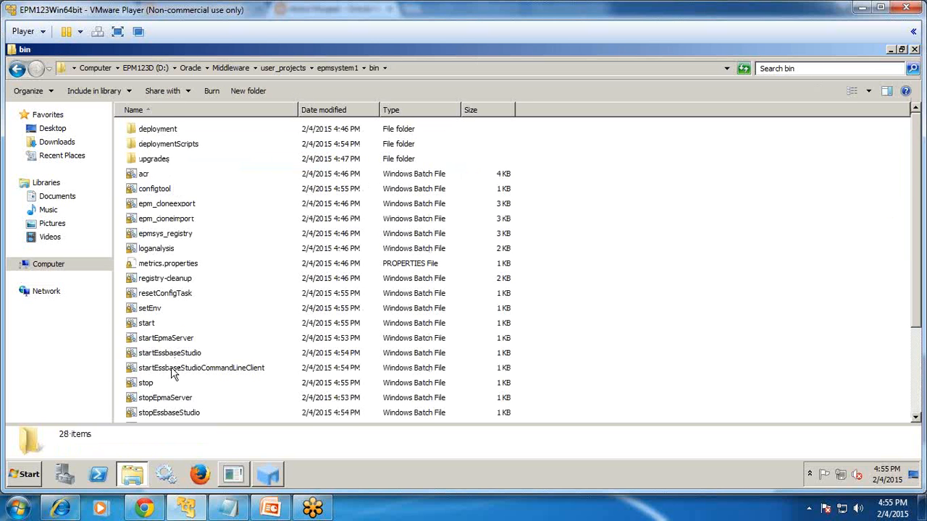
Inspect the startEssbaseStudio, startEpmaServer and validate scripts in the bin folder.
left_click(175, 353)
left_click(186, 341)
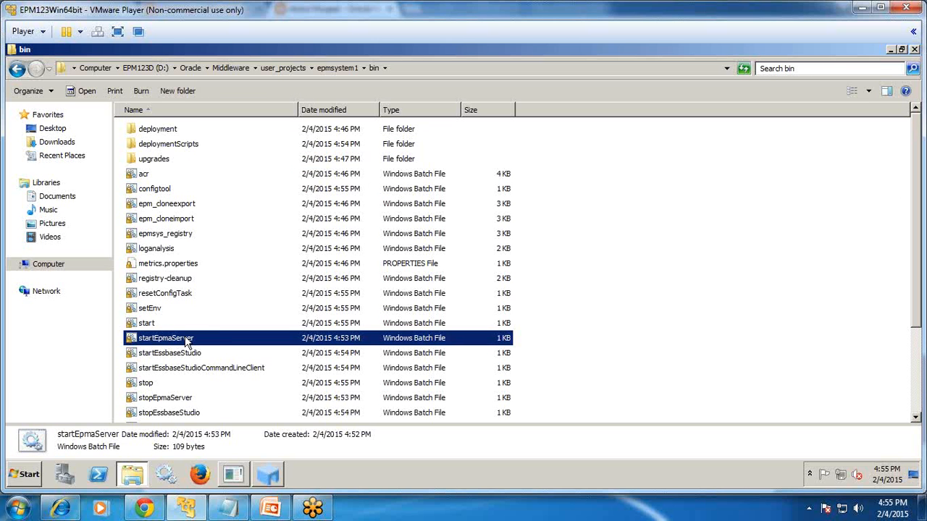
left_click(179, 357)
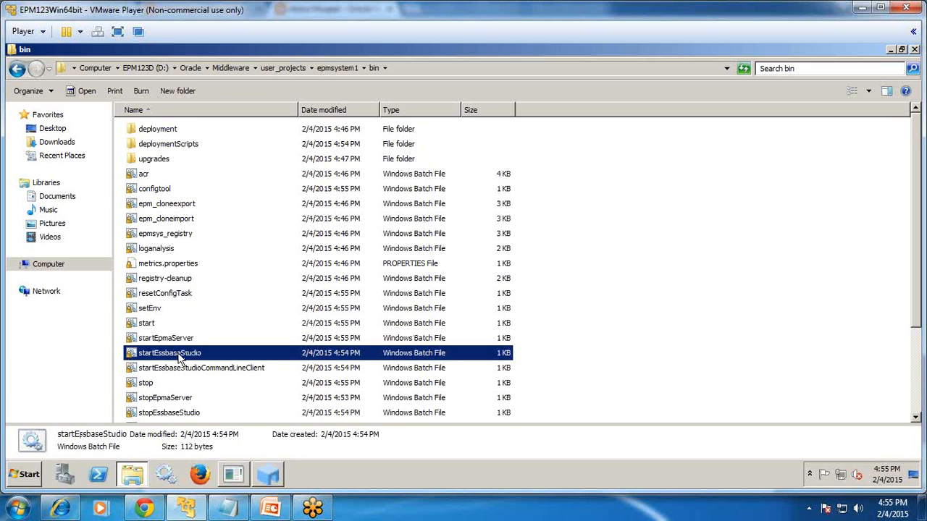
scroll(179, 357, "down", 3)
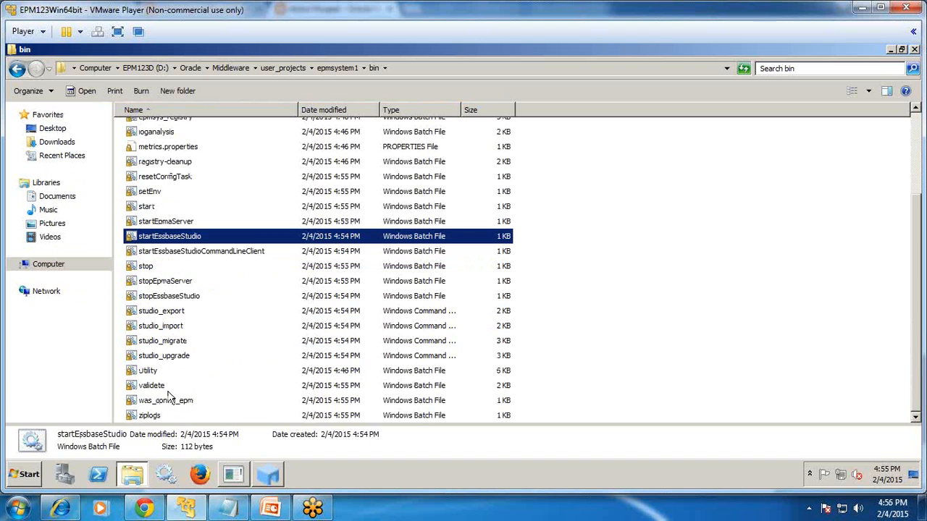
left_click(149, 389)
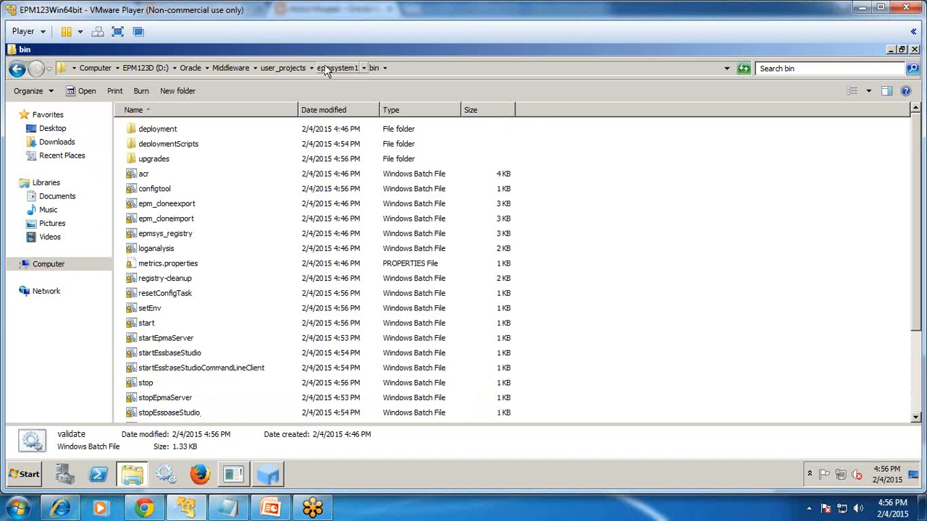
Browse domains\EPMSystem and its bin folder, then return to the Configurator at 83%.
left_click(283, 72)
double_click(181, 147)
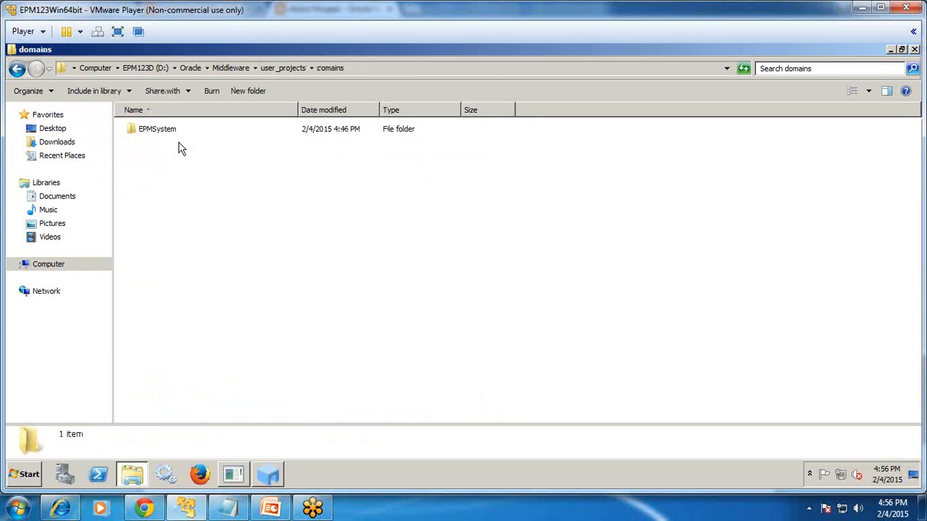
double_click(170, 138)
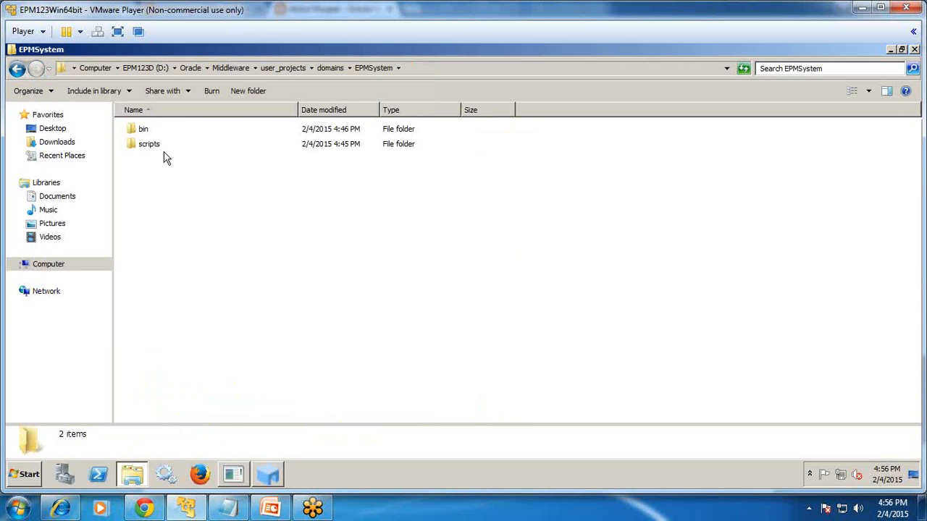
double_click(156, 135)
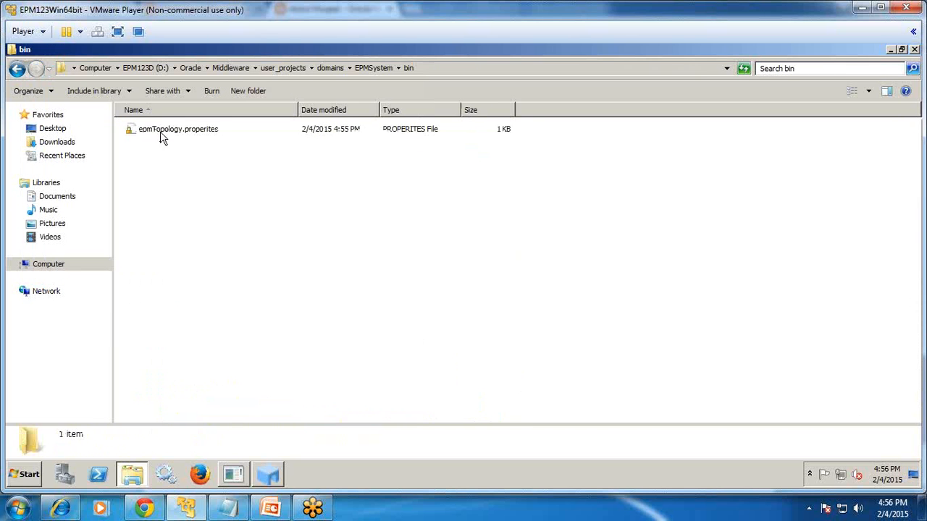
left_click(331, 68)
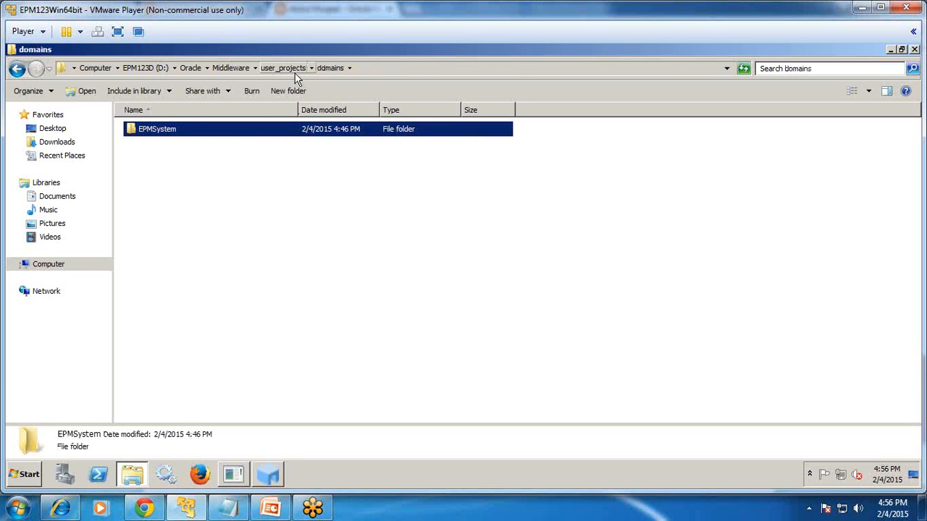
double_click(172, 129)
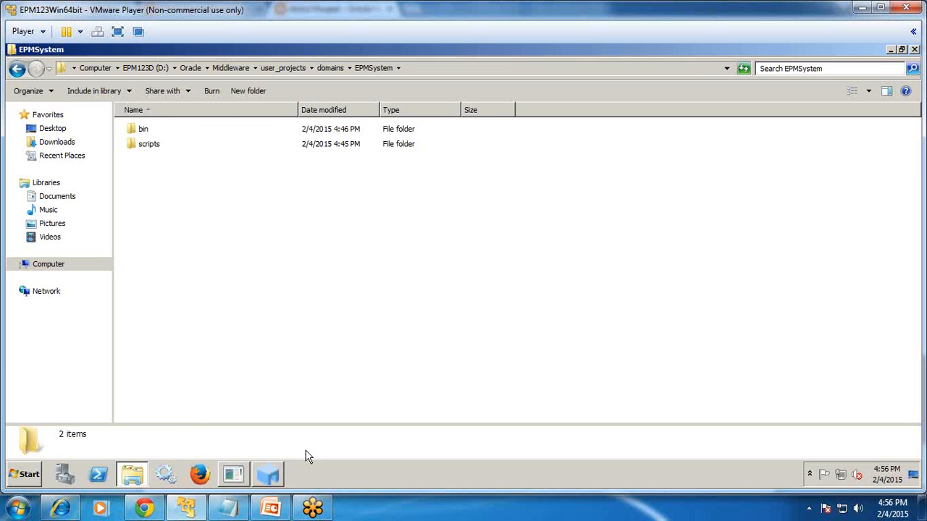
left_click(281, 481)
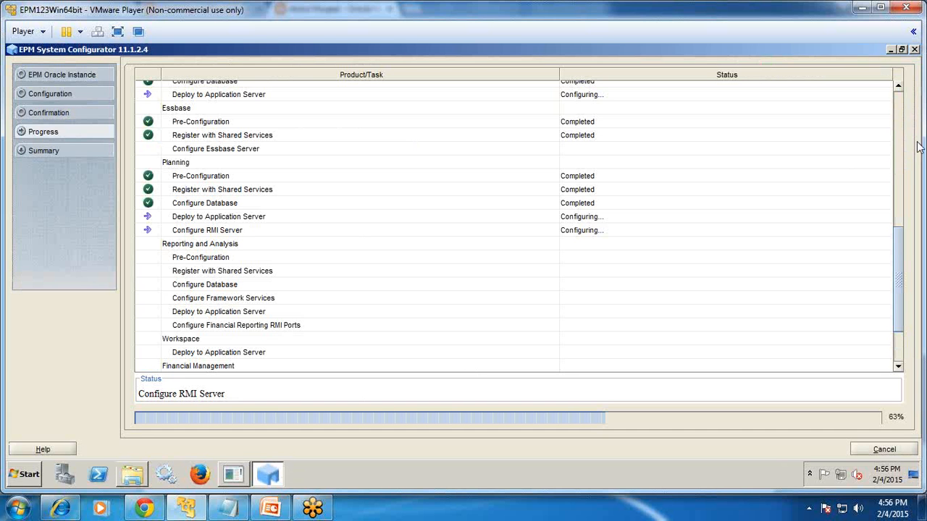
Check the EPMSystem bin folder in Explorer while the configuration runs to Configuration completed.
left_click_drag(899, 252, 896, 100)
left_click(891, 51)
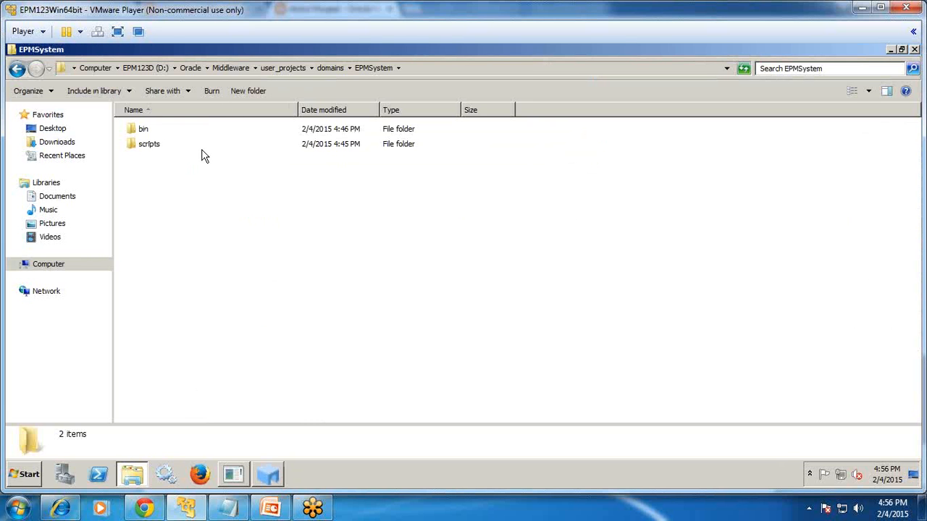
double_click(142, 132)
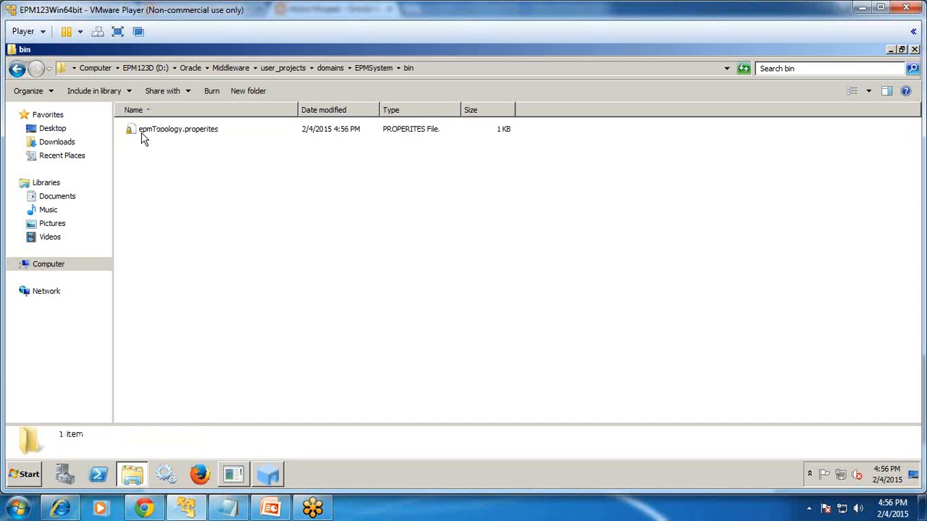
left_click(330, 68)
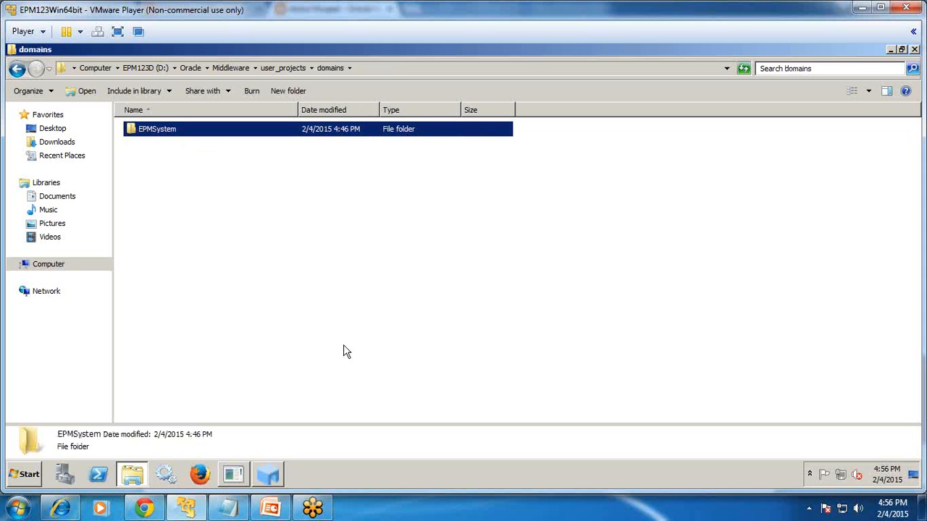
left_click(269, 476)
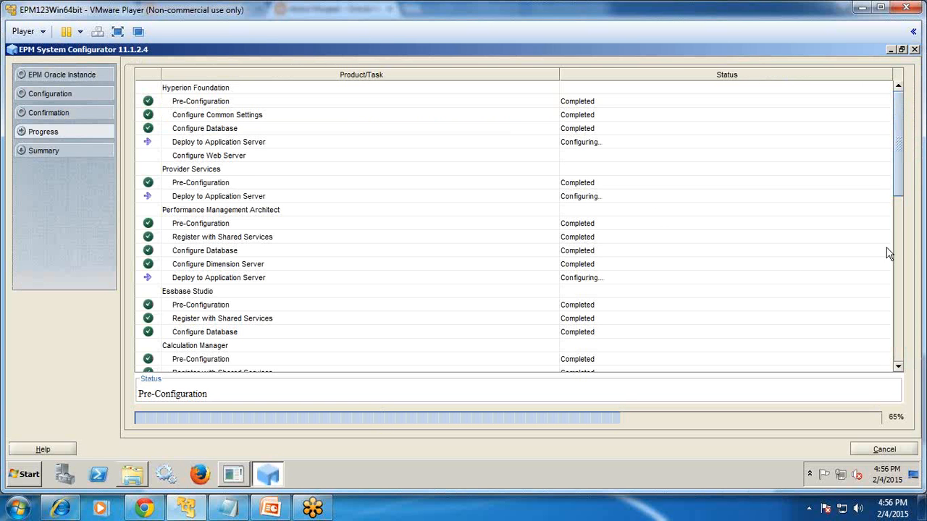
mouse_move(899, 160)
left_mouse_down()
mouse_move(900, 322)
mouse_move(904, 149)
left_mouse_up()
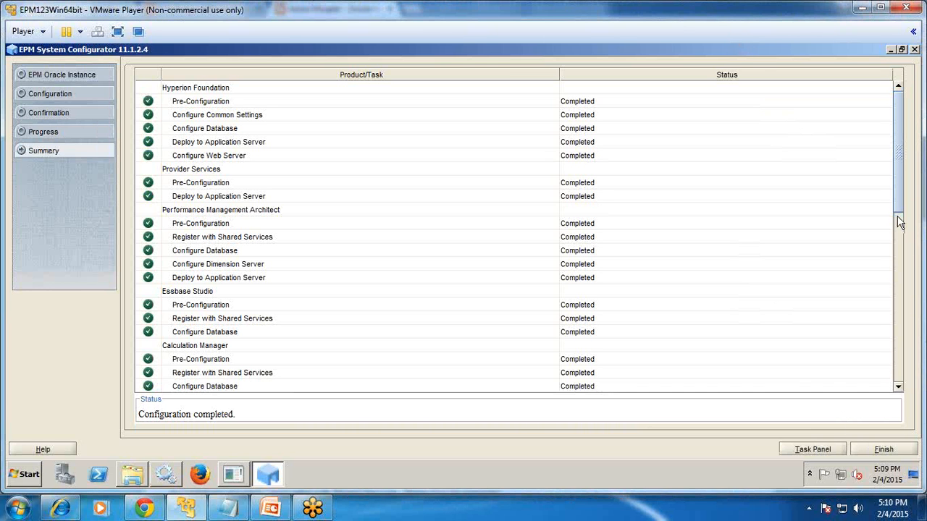
Scroll the completed Summary task list, then bring up the Windows Services list.
left_click_drag(900, 186, 900, 155)
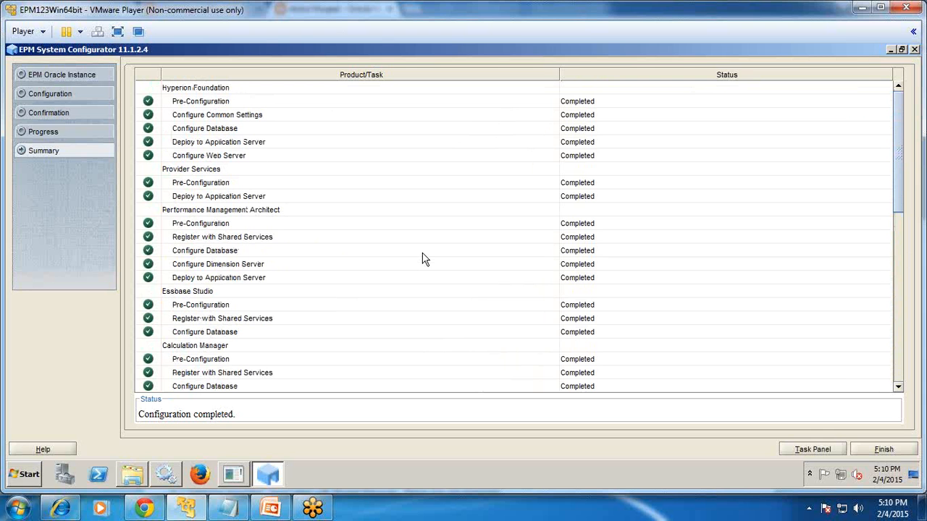
left_click(164, 477)
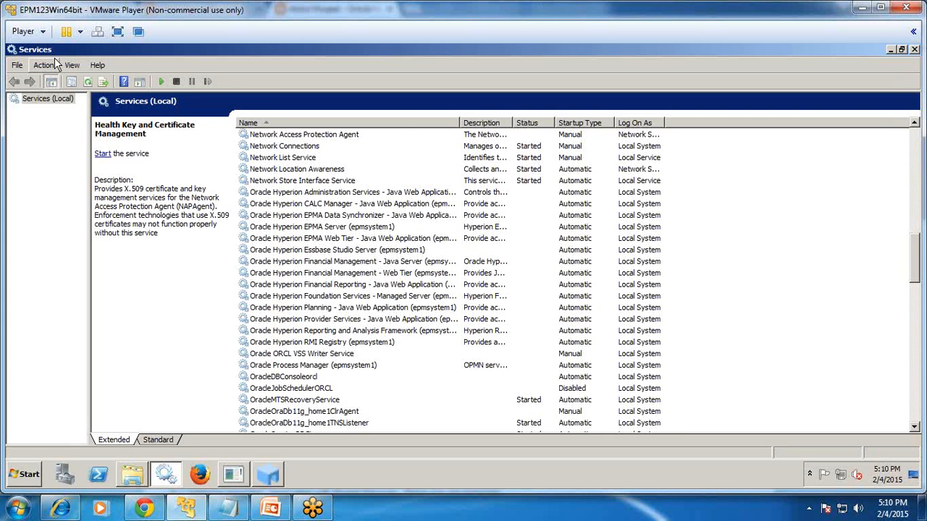
Widen the Services Name column, then show the D:\Oracle\Middleware folder in Explorer.
left_click_drag(462, 118, 510, 117)
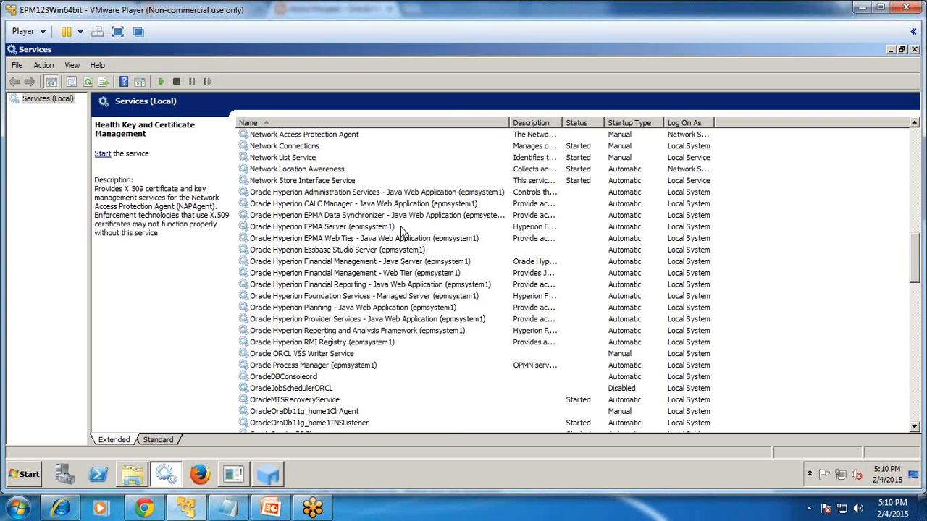
left_click(137, 474)
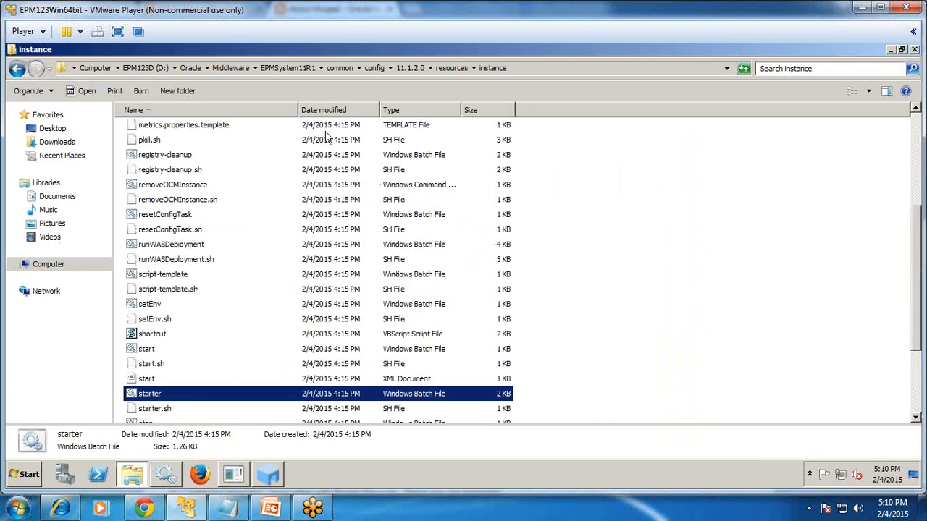
left_click(227, 69)
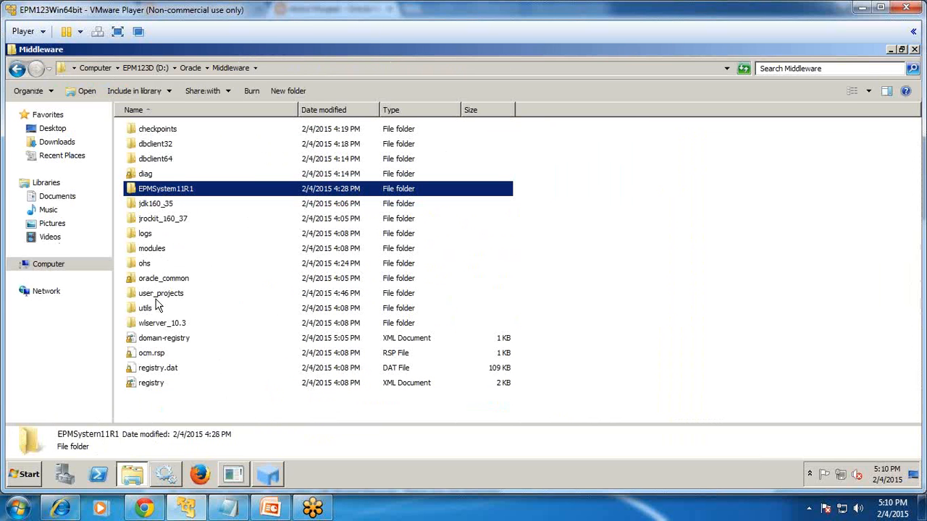
Browse to user_projects\epmsystem1\bin and look over its start script.
double_click(157, 292)
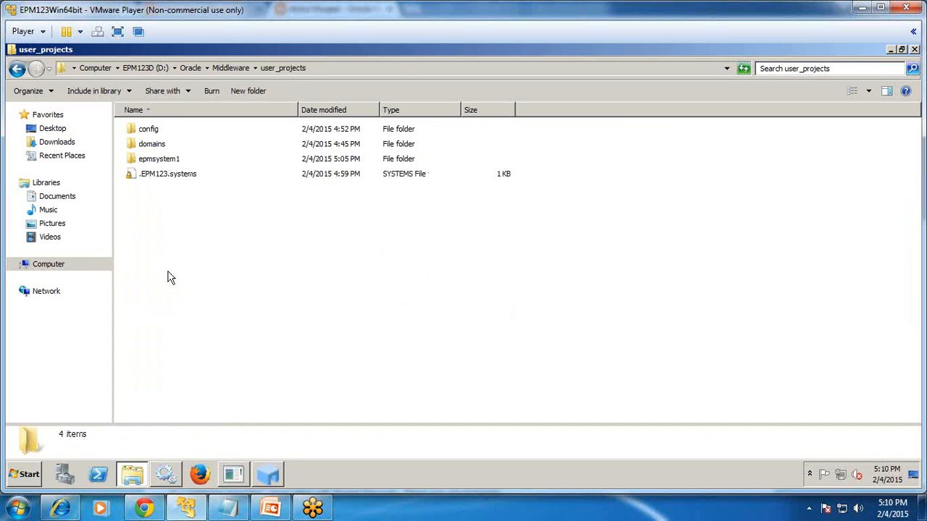
double_click(155, 160)
double_click(149, 161)
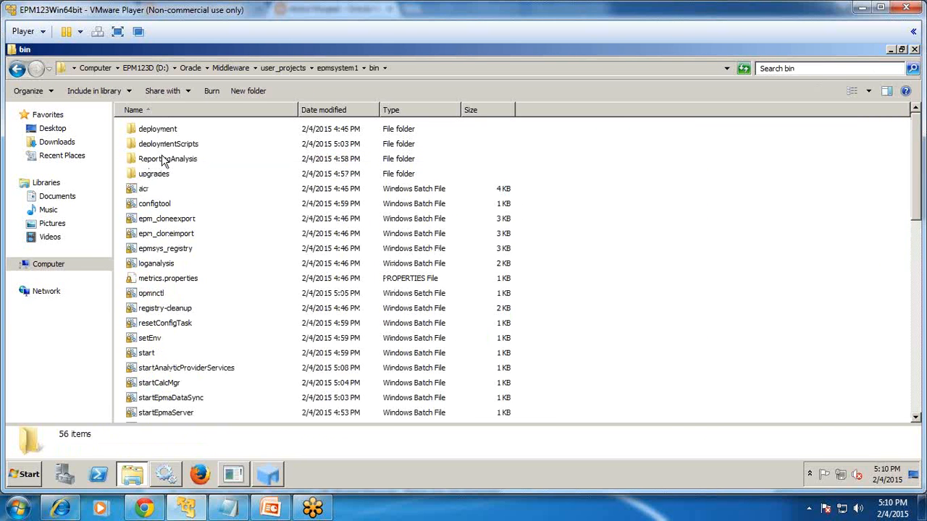
left_click(161, 281)
left_click(155, 354)
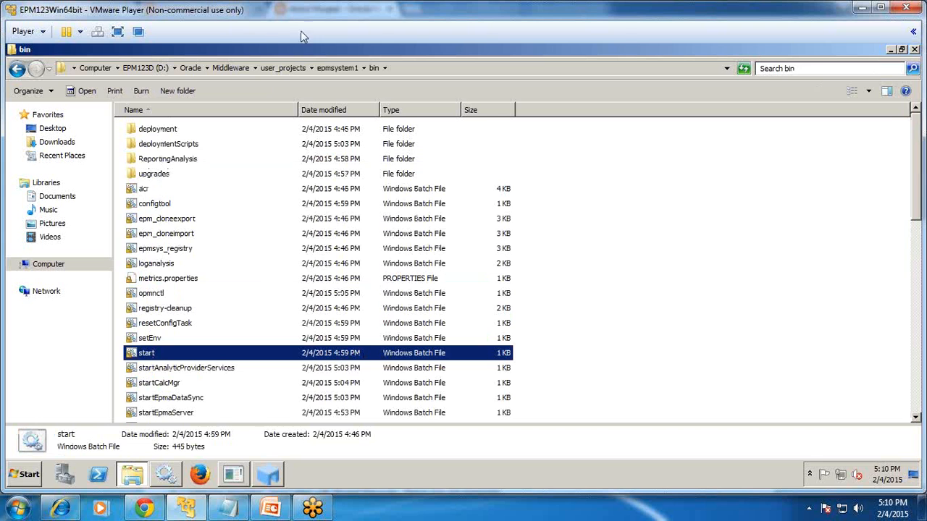
Run startWebLogic from the domains\EPMSystem folder to launch the admin server.
left_click(282, 68)
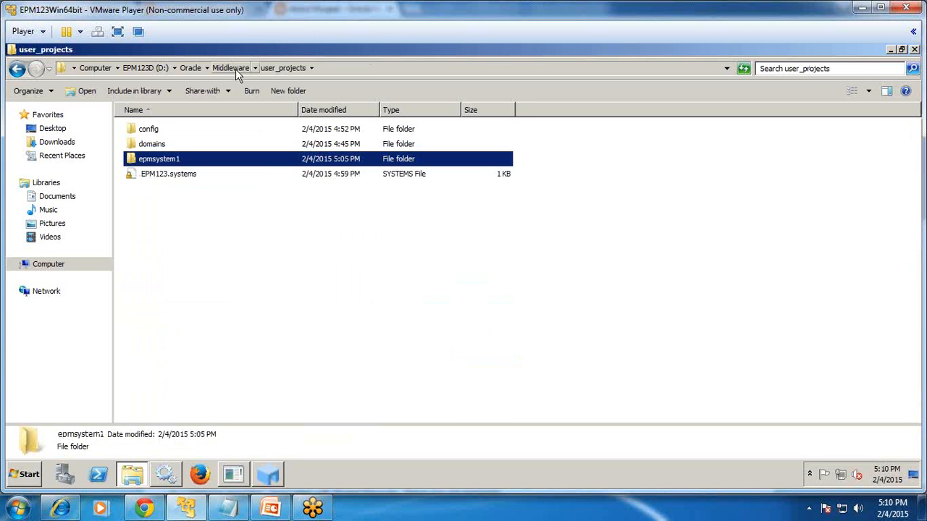
double_click(174, 144)
double_click(171, 131)
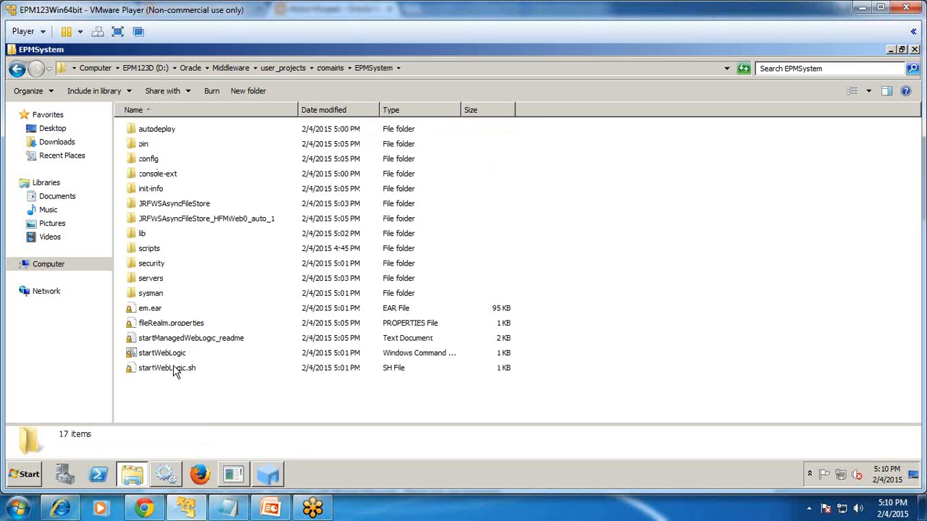
double_click(166, 354)
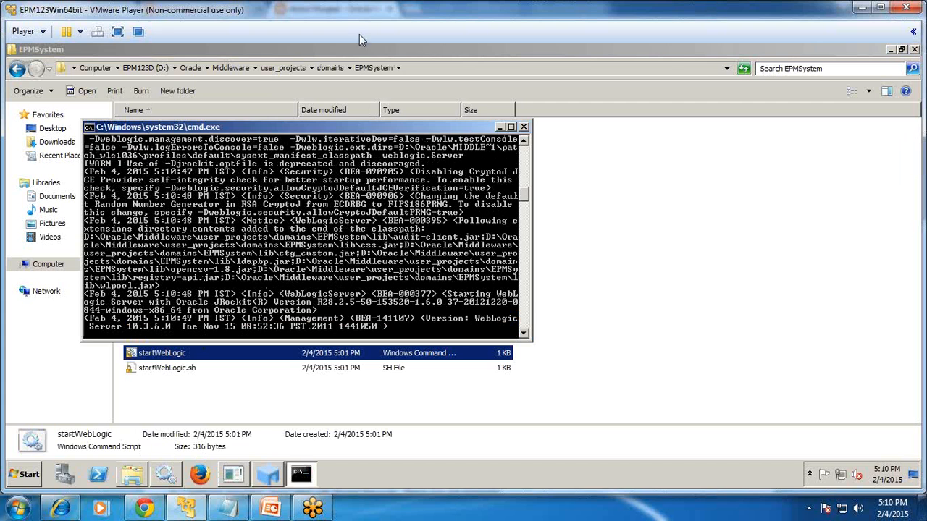
Launch Internet Explorer maximized, postponing its first-run setup with Ask me later.
left_click(118, 32)
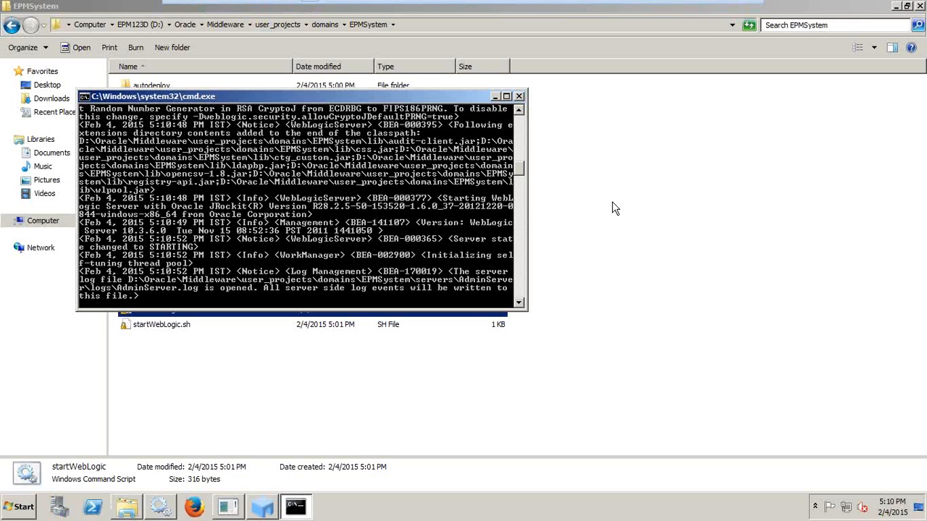
left_click(27, 511)
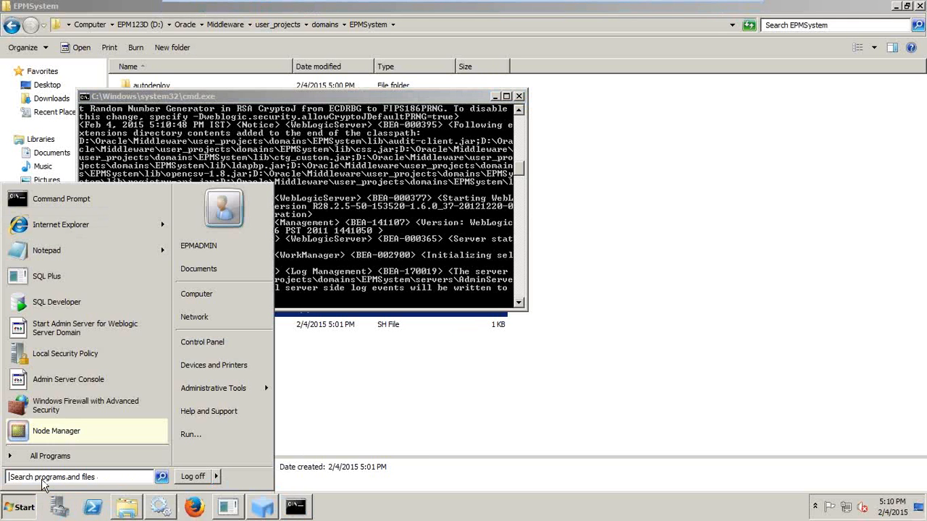
left_click(94, 226)
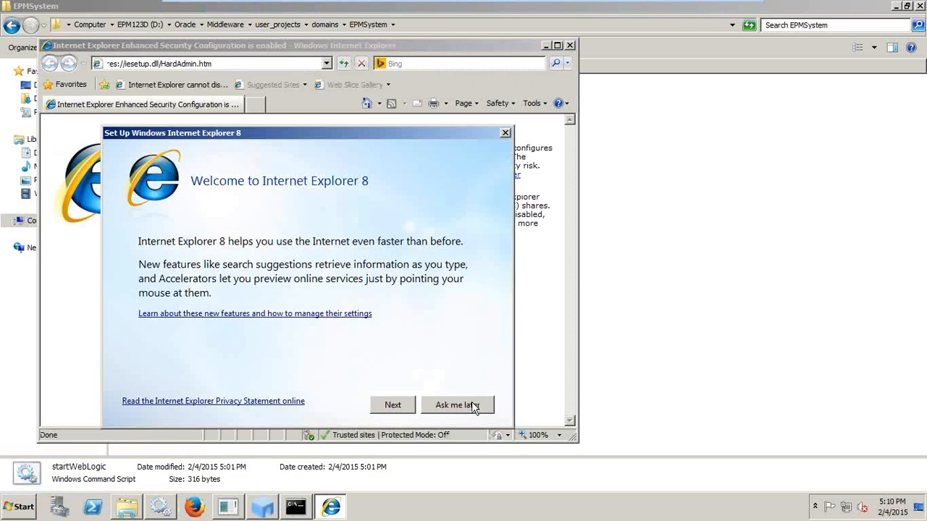
left_click(475, 405)
left_click(557, 45)
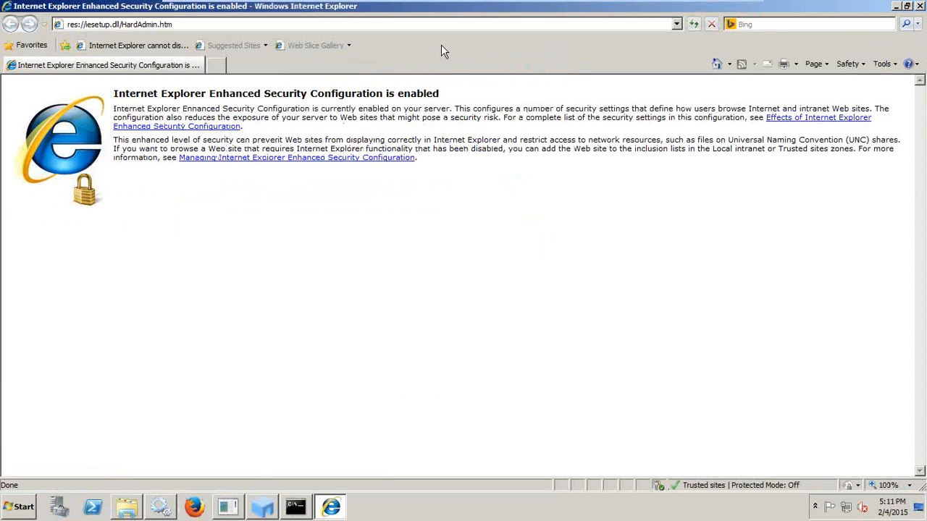
left_click(676, 24)
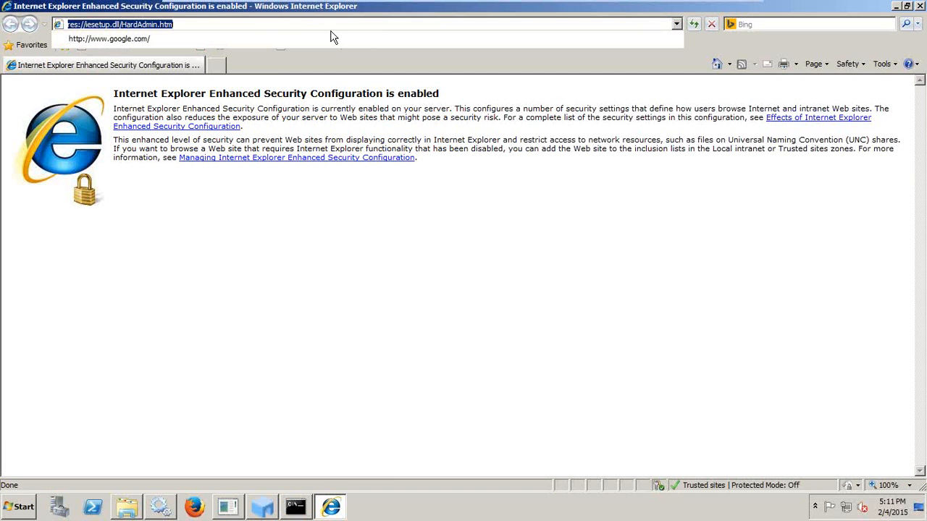
type("http://E")
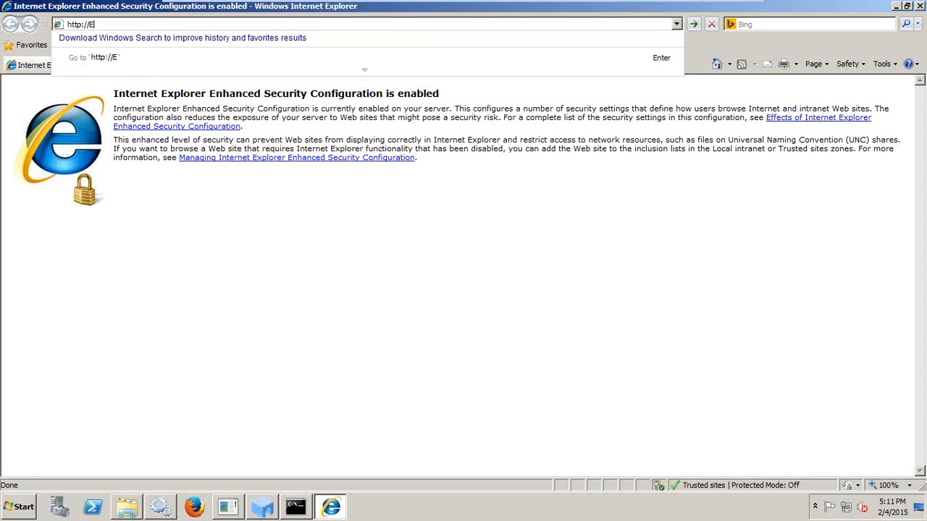
type("MP123:7001/console")
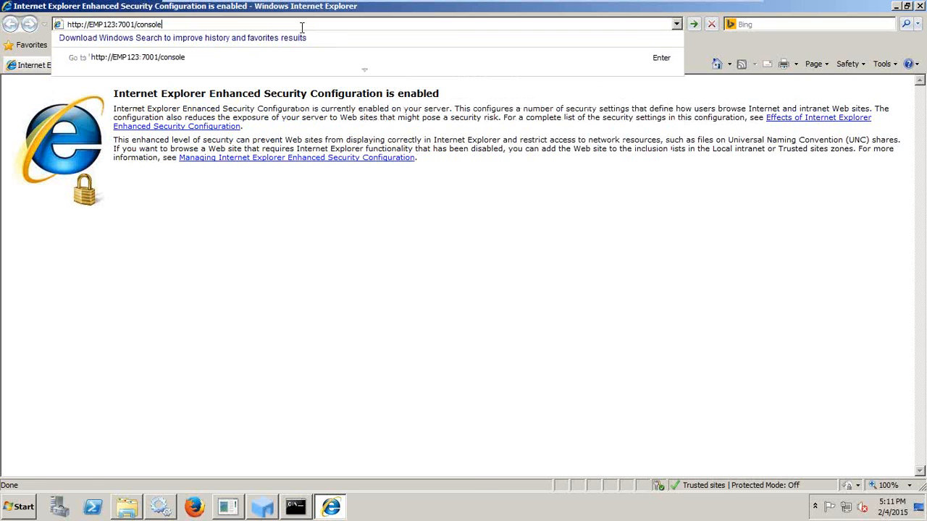
key("Return")
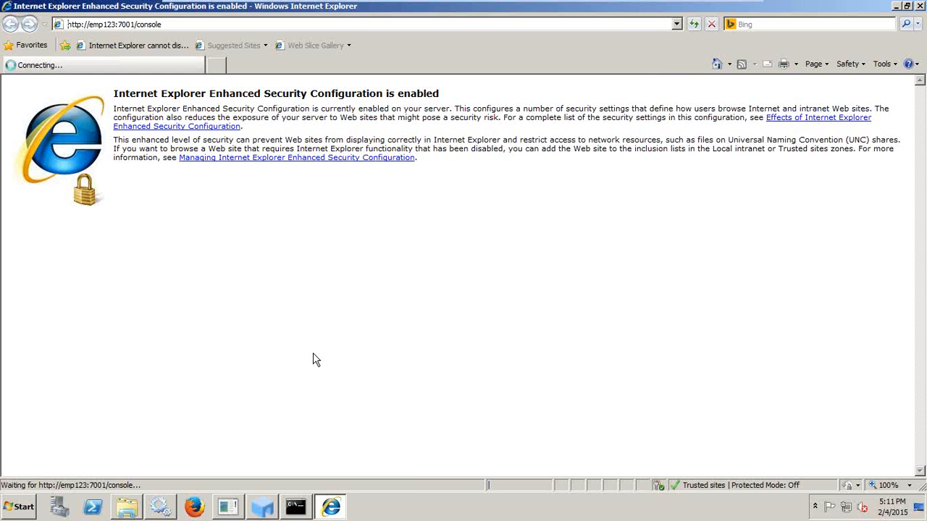
left_click(310, 509)
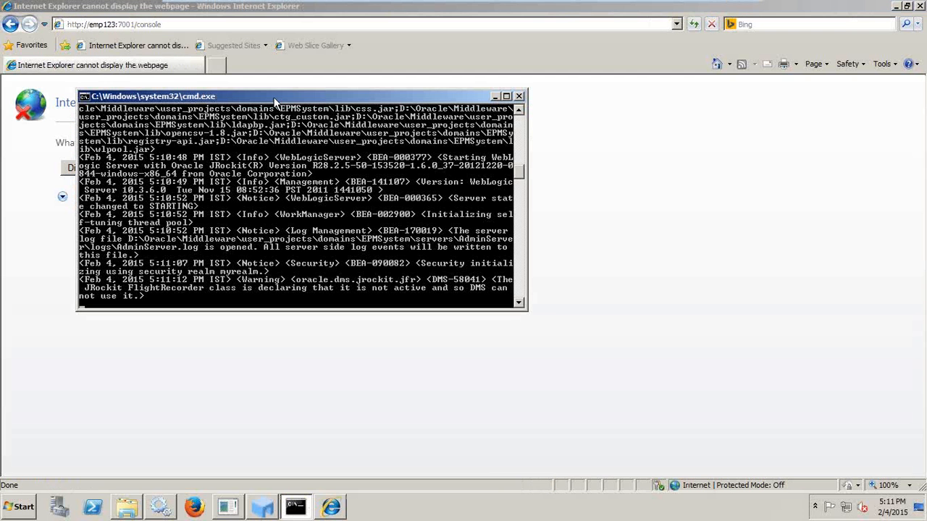
left_click_drag(274, 94, 513, 99)
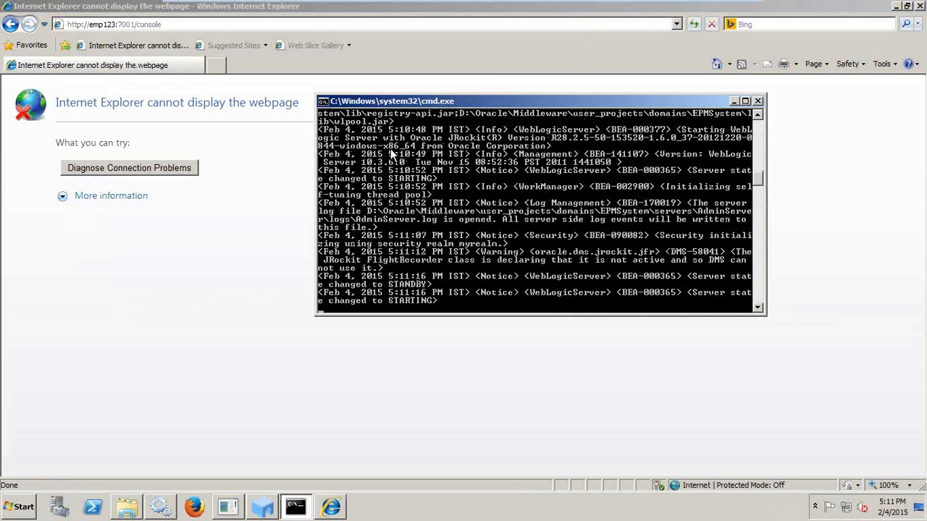
left_click(693, 24)
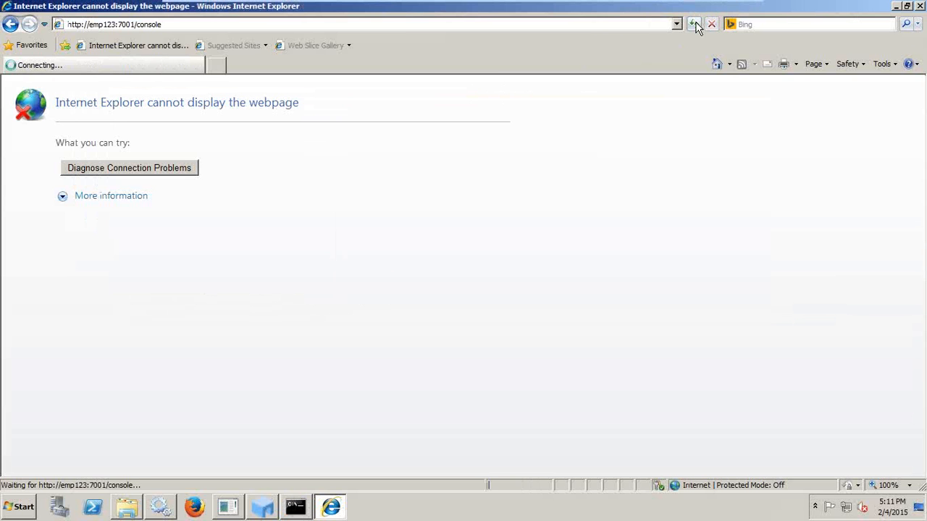
key("alt+Tab")
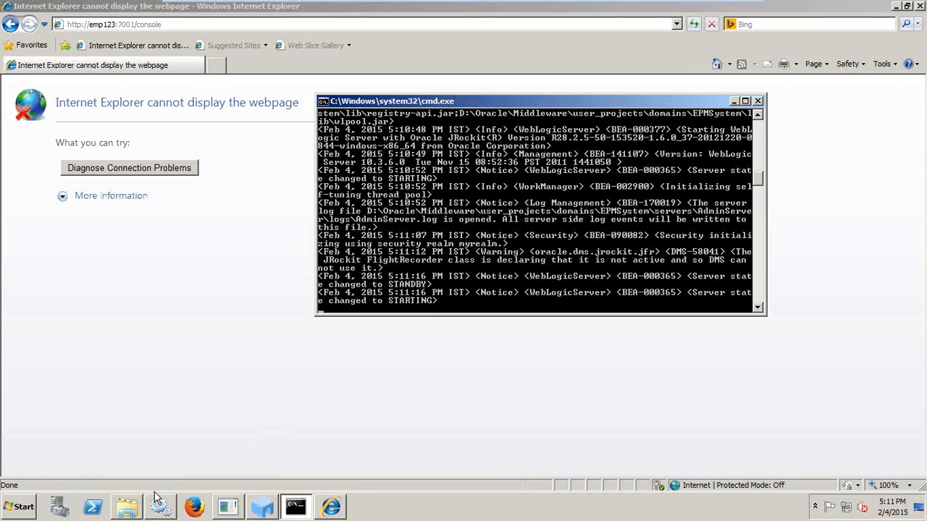
Dock Explorer on the right half and browse to Middleware\user_projects\epmsystem1\bin.
left_click(129, 509)
double_click(172, 13)
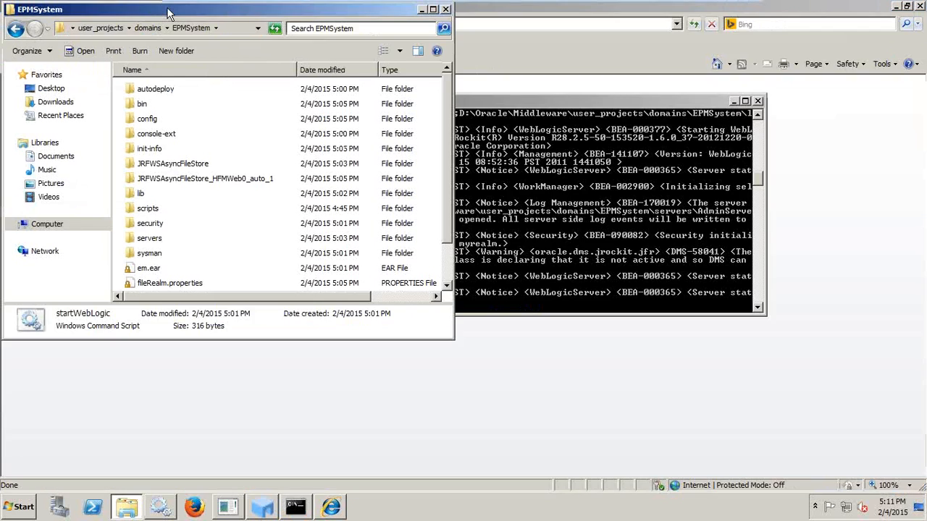
left_click_drag(157, 15, 557, 47)
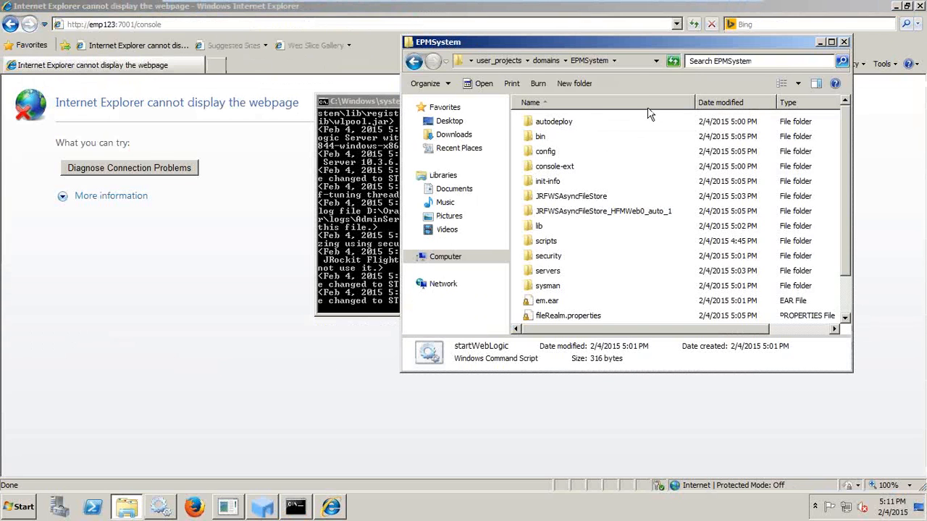
left_click(551, 65)
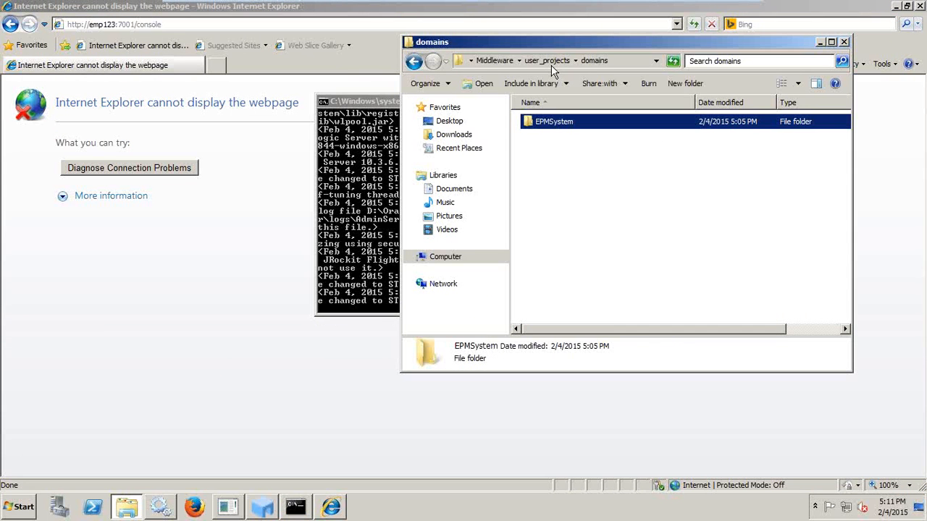
double_click(556, 120)
left_click(550, 61)
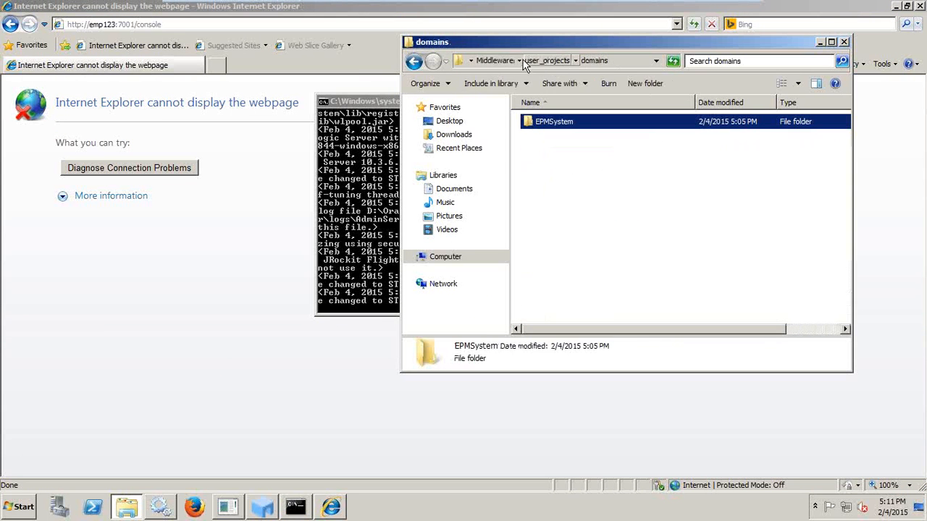
left_click(493, 60)
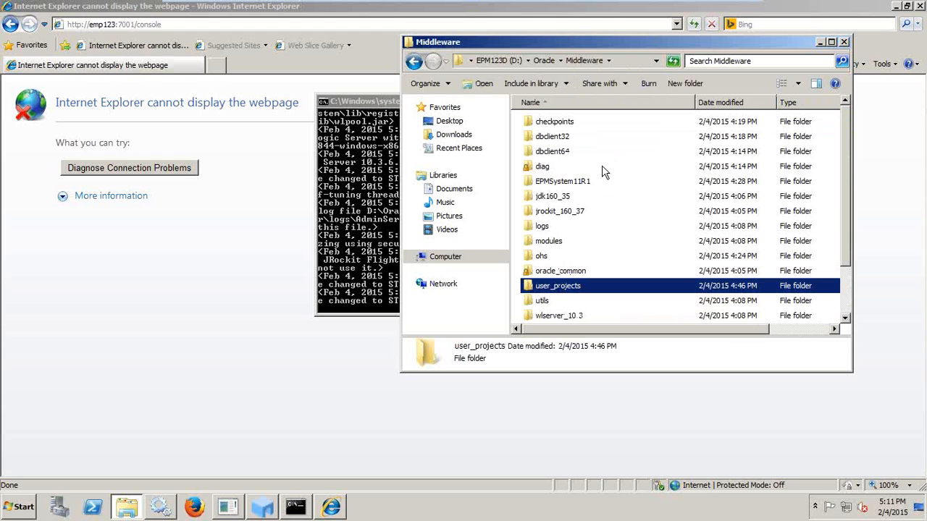
double_click(551, 287)
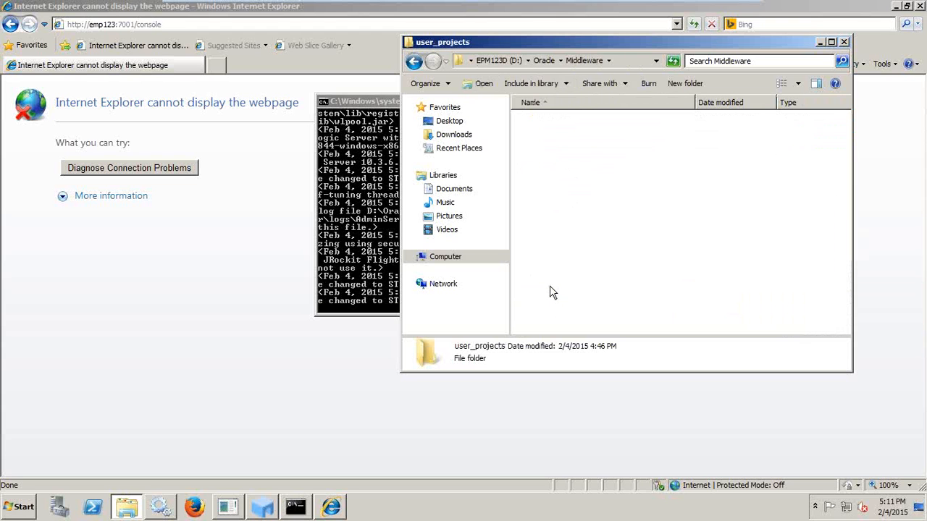
double_click(546, 154)
double_click(540, 152)
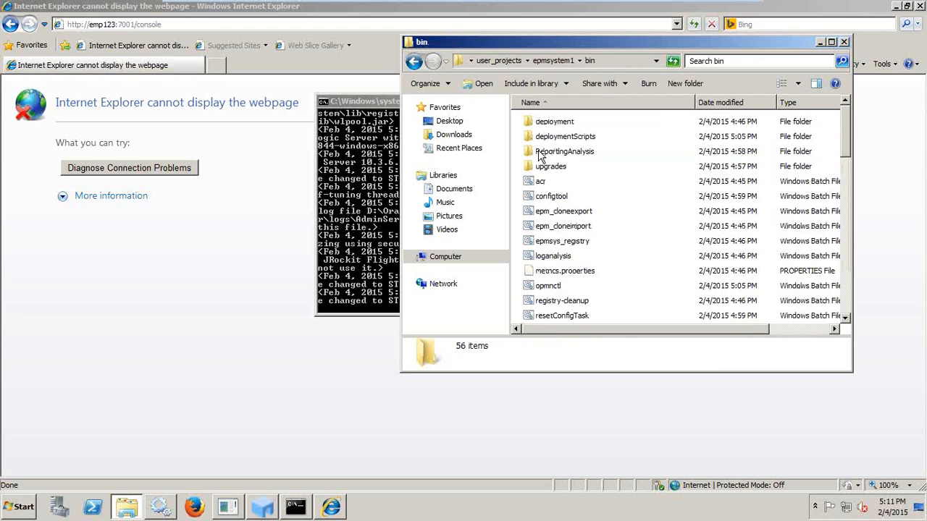
Inspect the start scripts, select validate, and reload the console page in the browser.
left_click(546, 166)
key("s")
key("t")
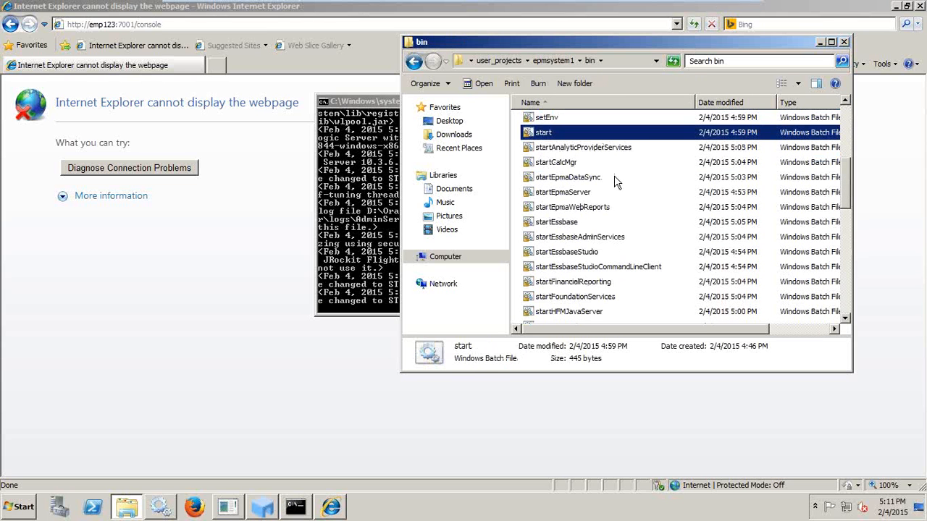
left_click(569, 297)
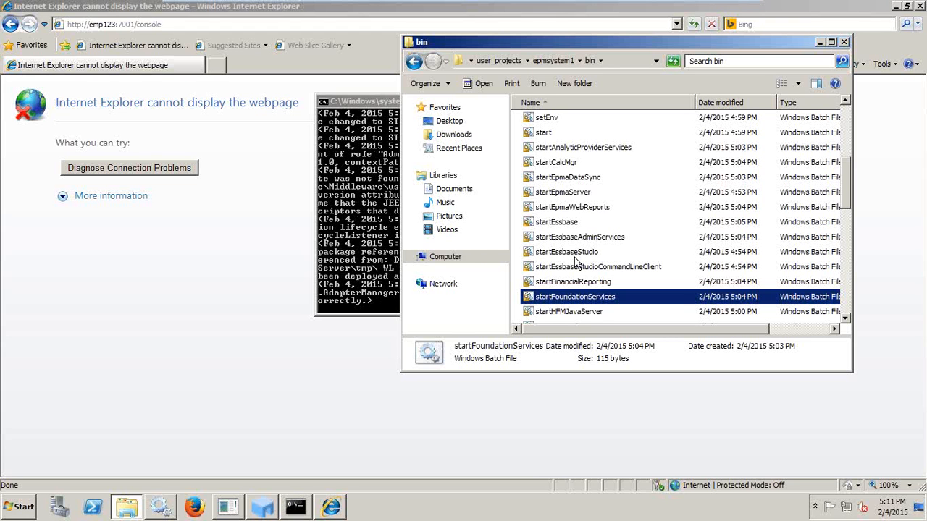
left_click(547, 135)
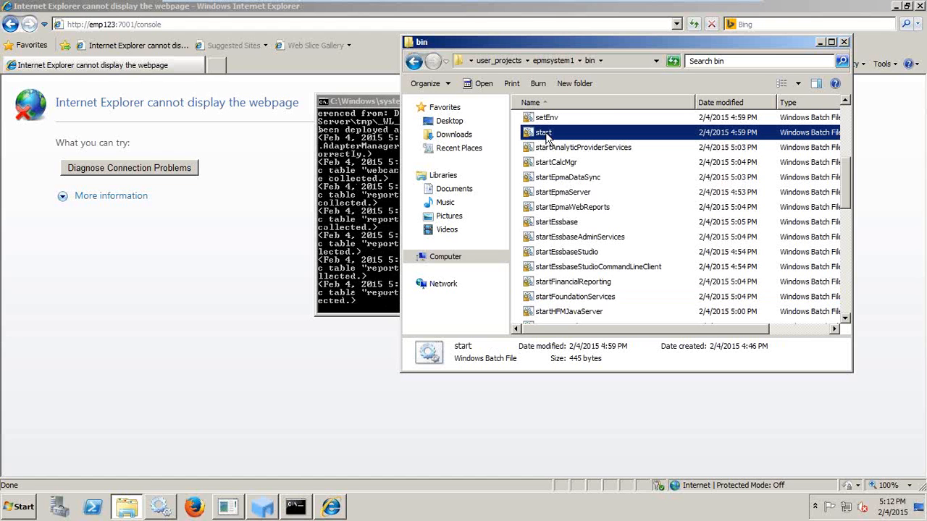
left_click(564, 223)
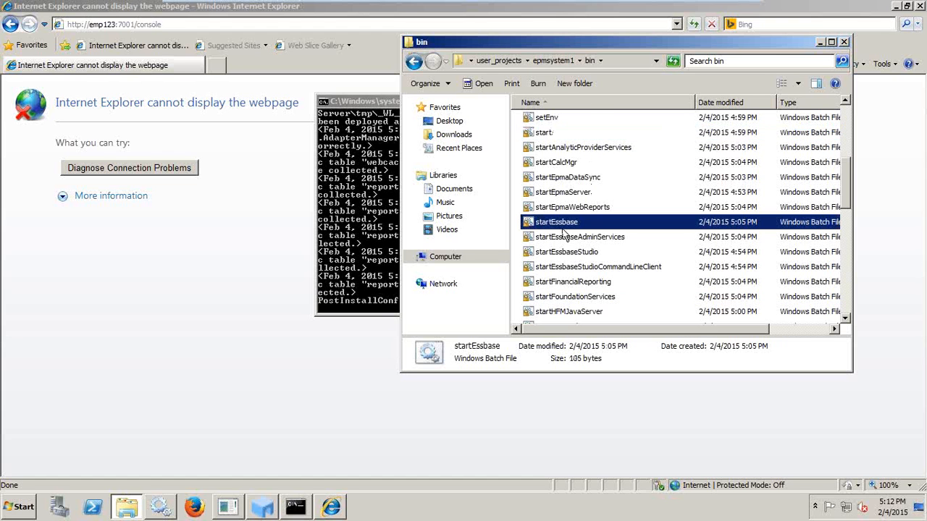
key("v")
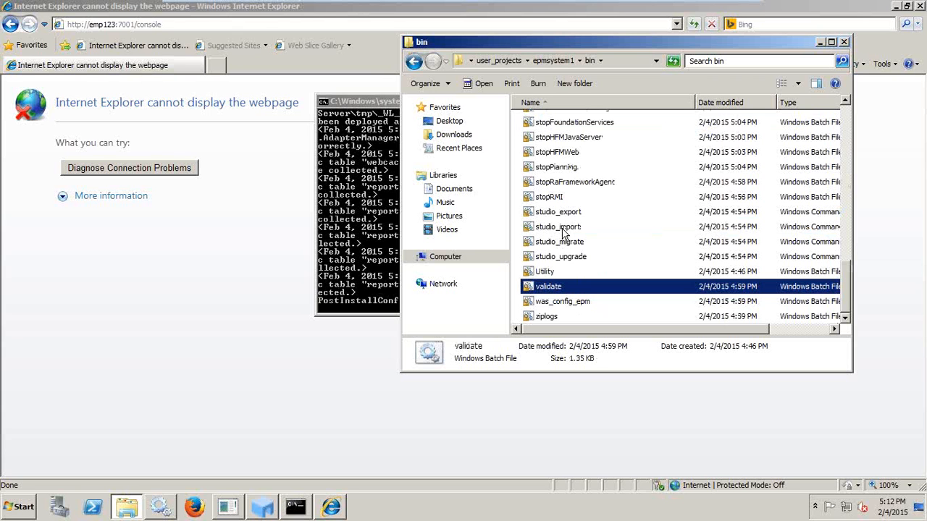
left_click(367, 70)
left_click(693, 25)
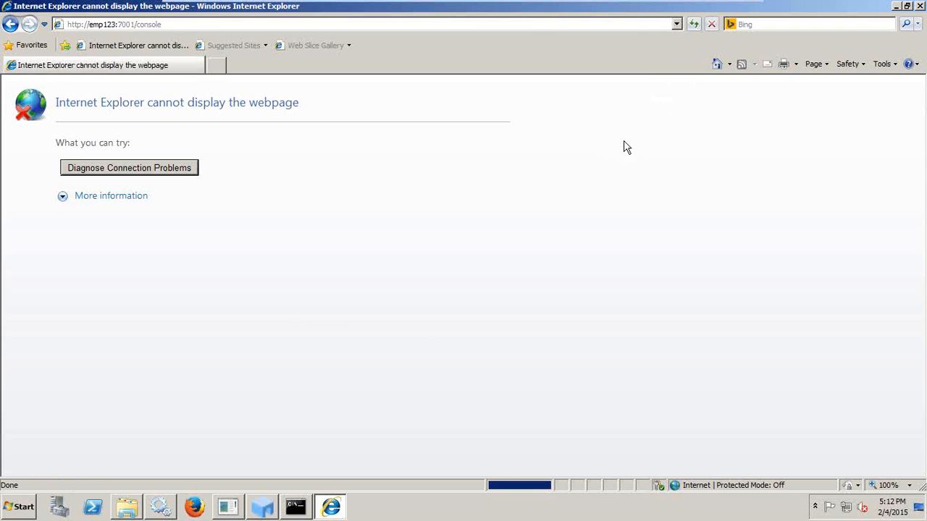
key("alt+Tab")
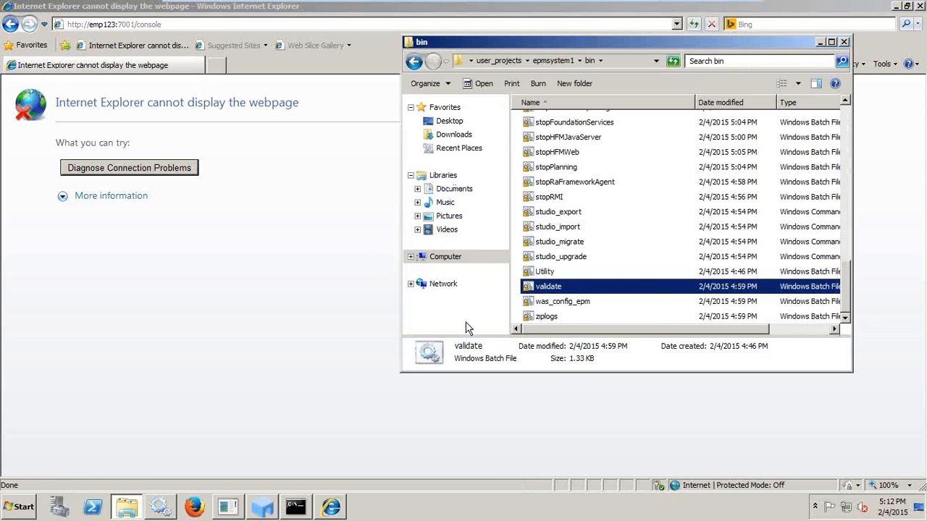
key("alt+Tab")
key("Tab")
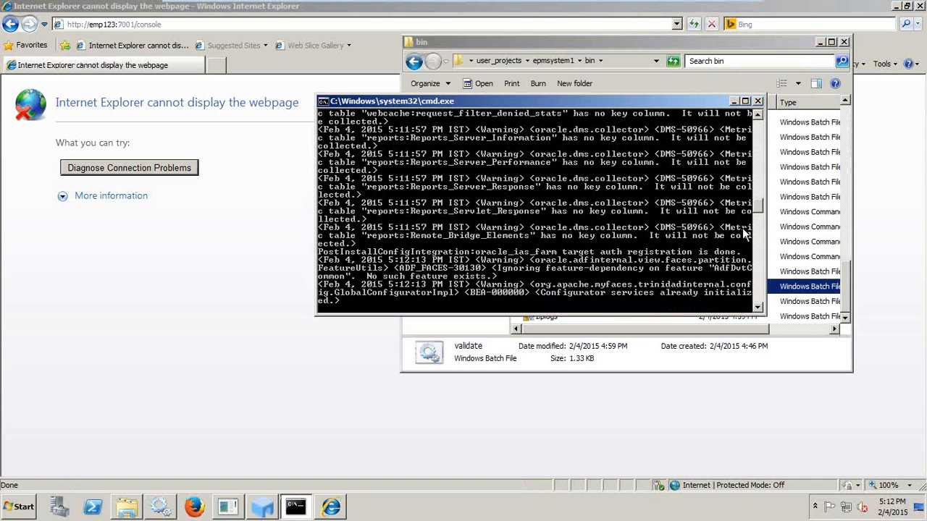
left_click_drag(756, 209, 753, 209)
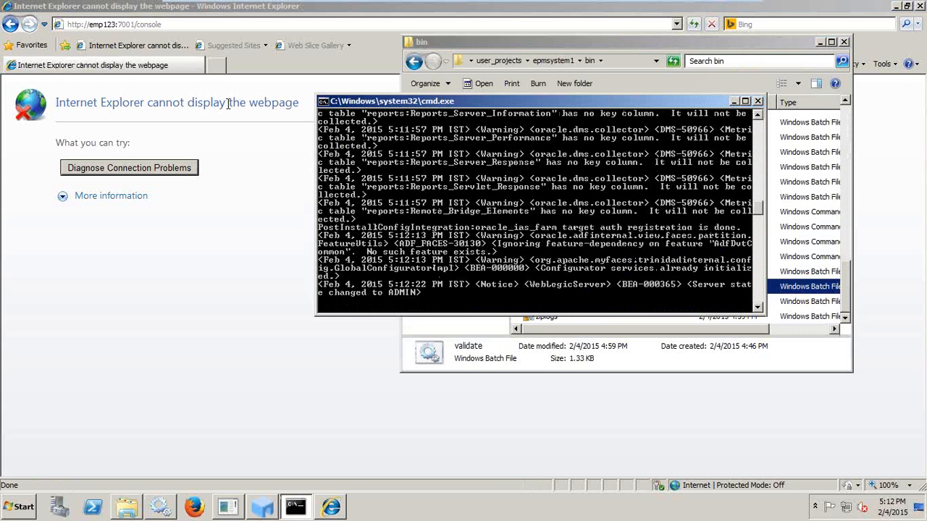
mouse_move(733, 7)
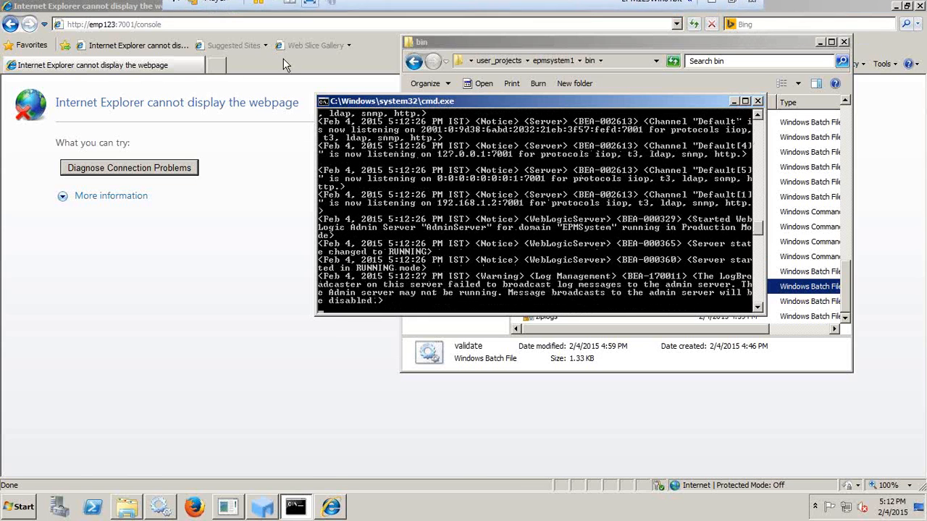
left_click(632, 19)
left_click(694, 23)
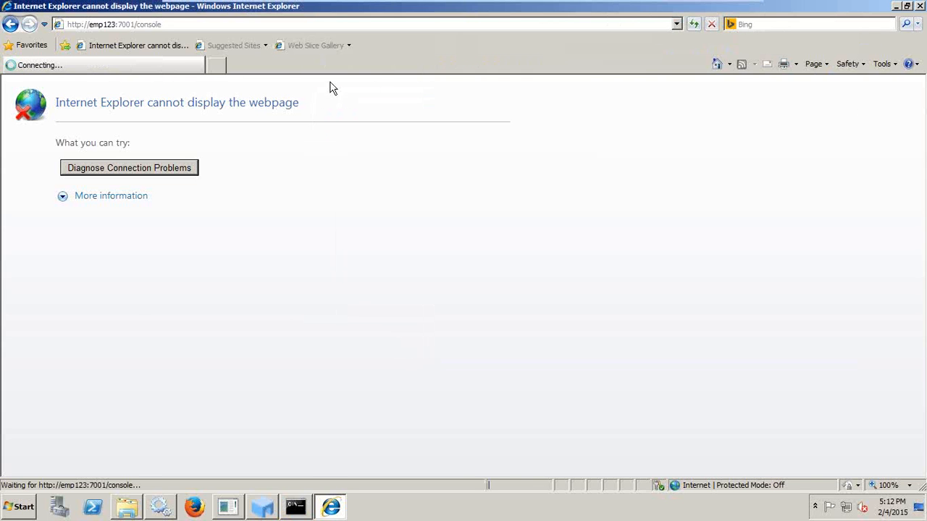
mouse_move(724, 7)
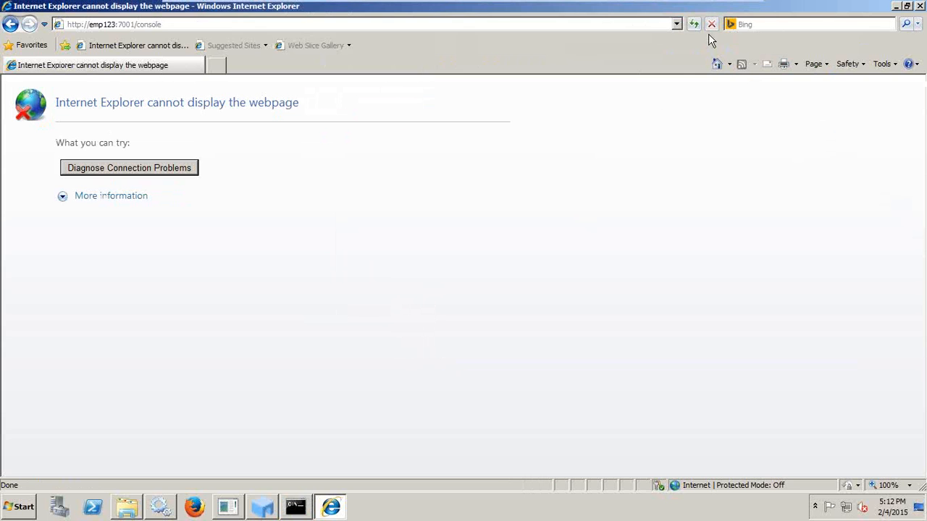
Exit full-screen and sign in to the WebLogic console with the administrator credentials.
left_click(732, 7)
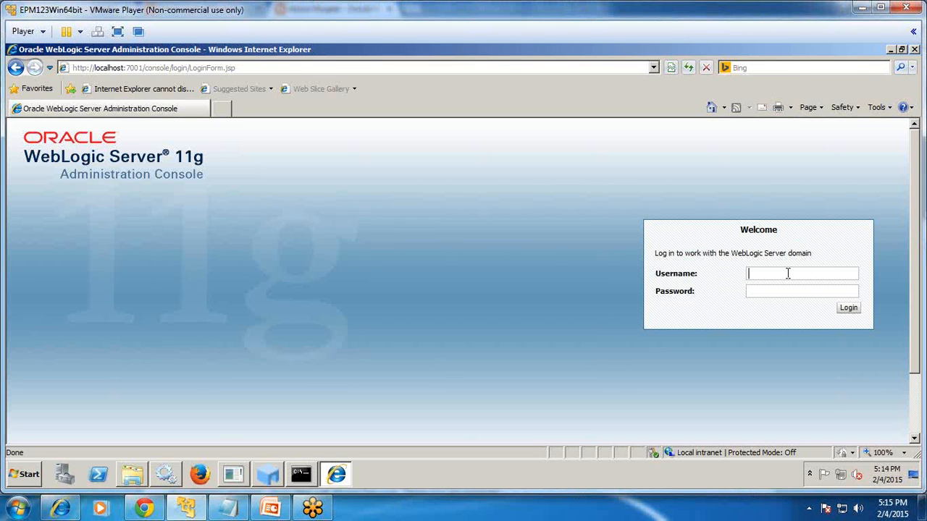
type("epm_admin")
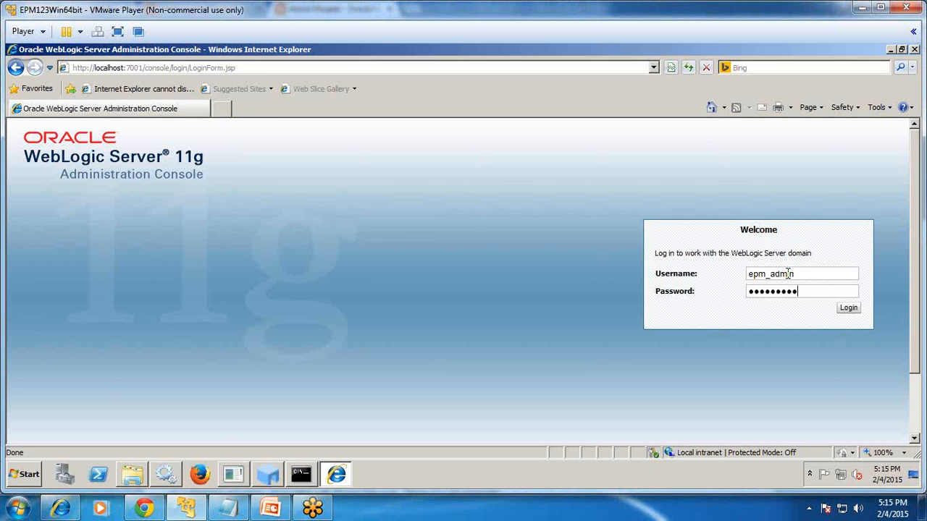
key("Return")
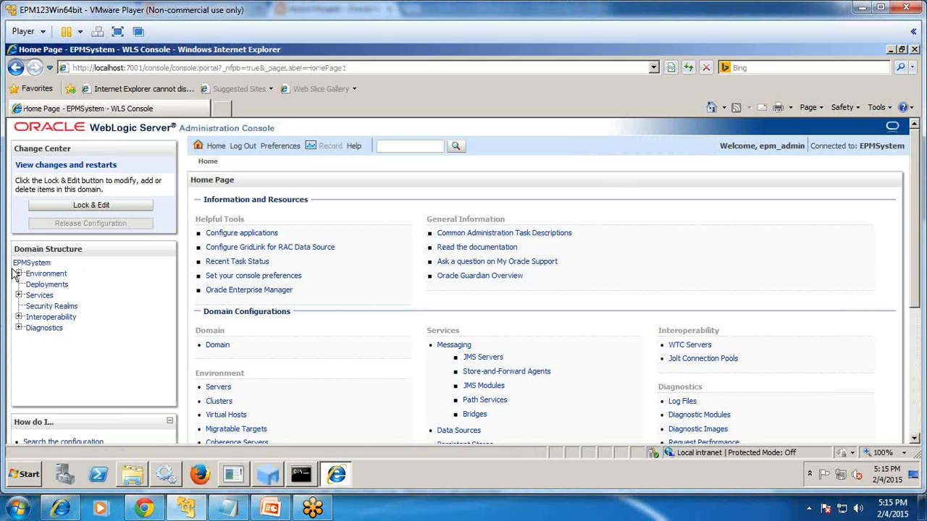
Expand Environment > Servers to list AdminServer RUNNING and nine managed servers SHUTDOWN.
left_click(18, 273)
left_click(53, 286)
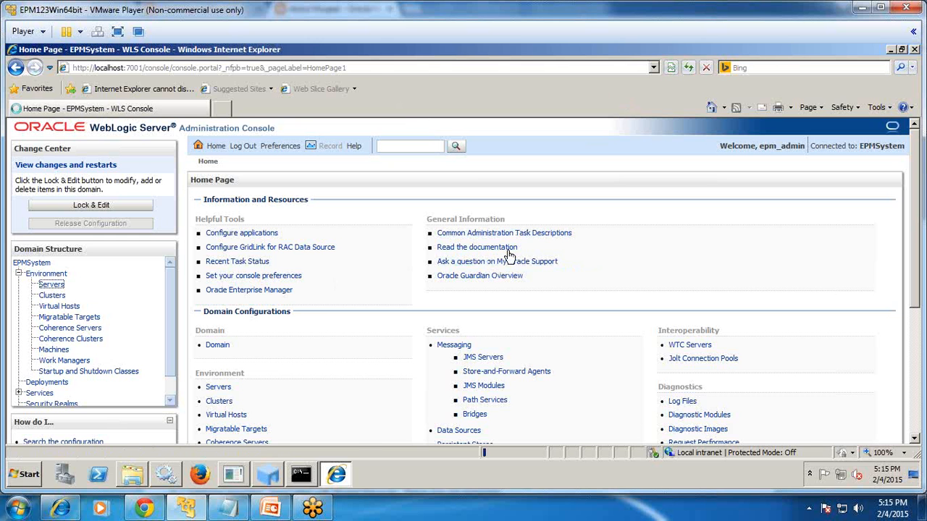
scroll(706, 319, "down", 3)
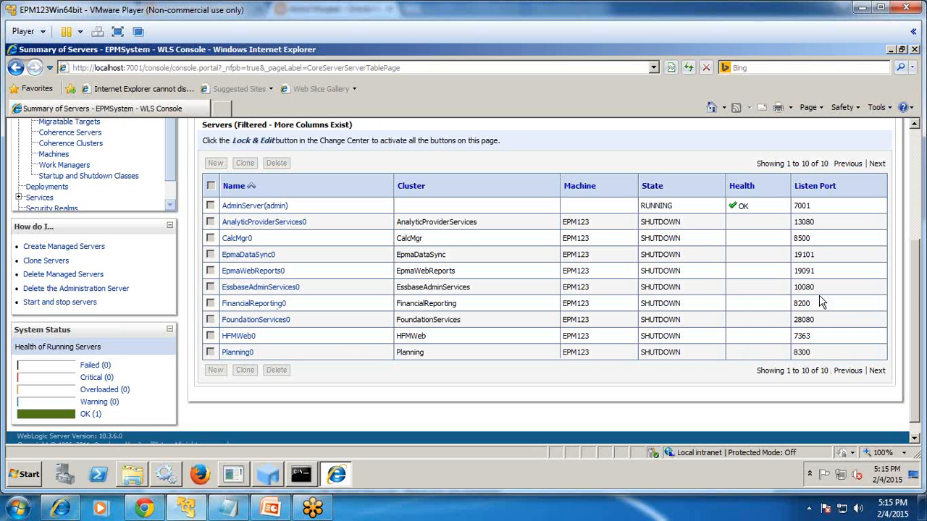
Run start.bat from the epmsystem1 bin folder to start all EPM services.
left_click(134, 474)
scroll(628, 270, "up", 7)
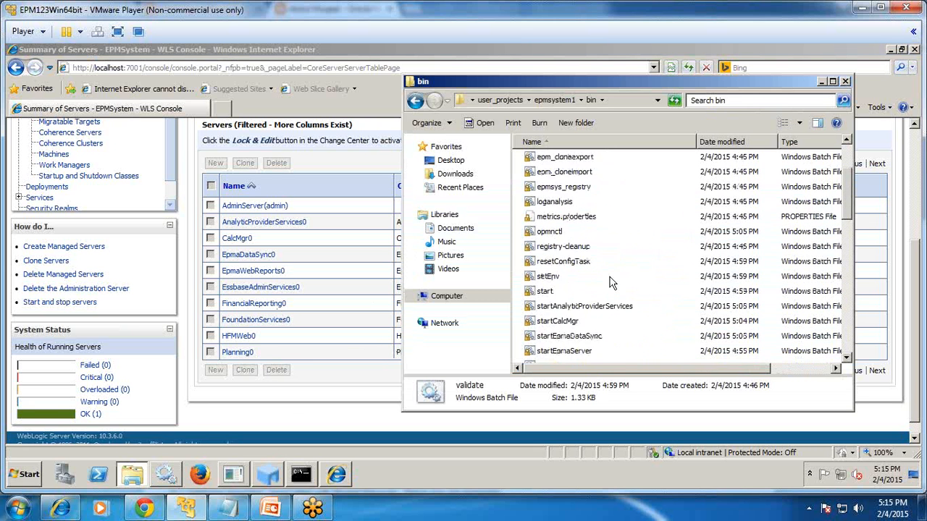
scroll(588, 290, "down", 1)
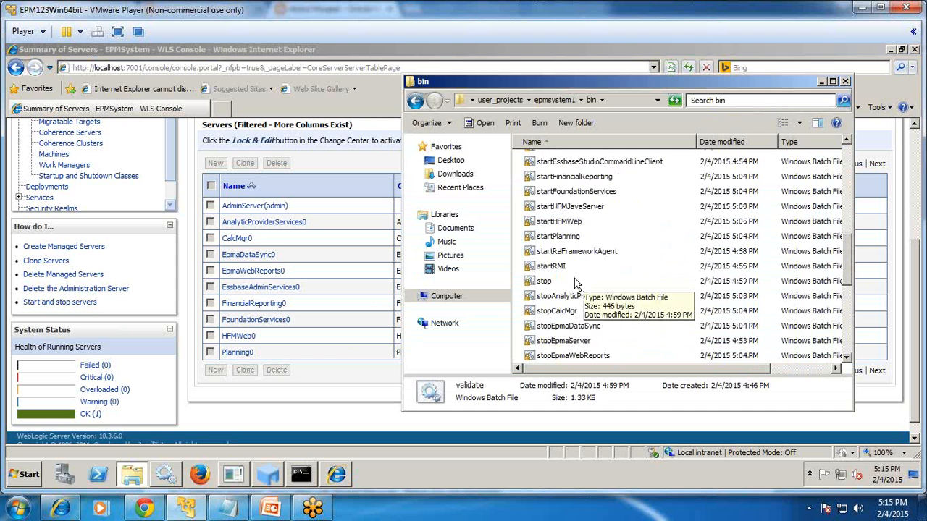
scroll(568, 278, "up", 5)
double_click(544, 248)
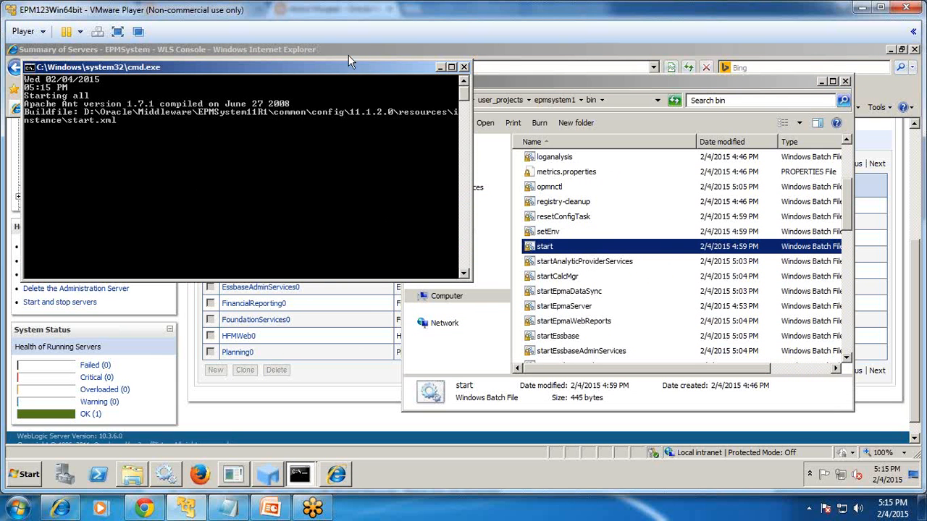
left_click(392, 50)
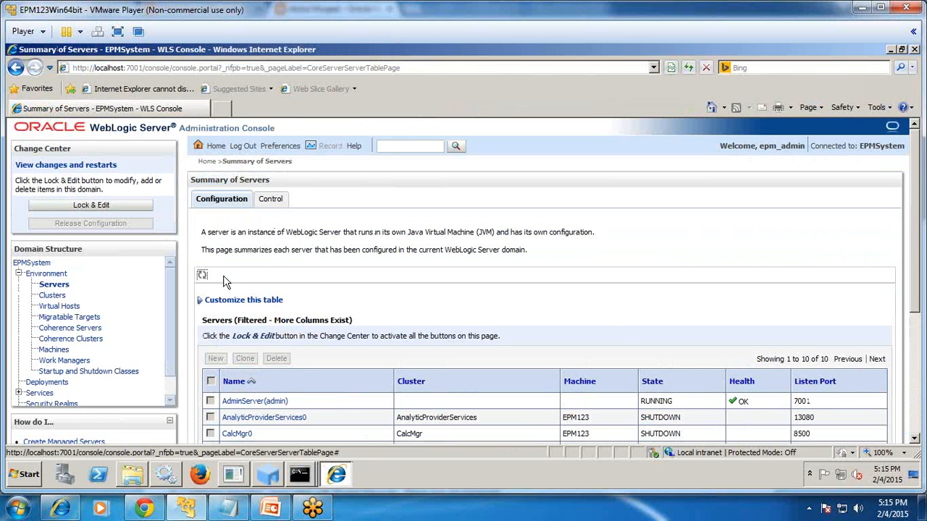
Check the server log and start script progress windows, then return to the server summary.
scroll(612, 330, "down", 2)
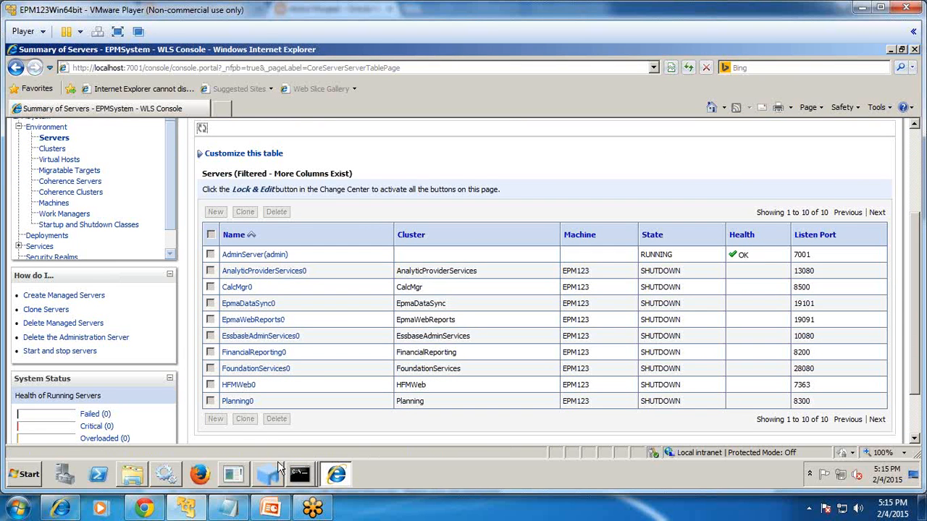
left_click(299, 474)
left_click(269, 427)
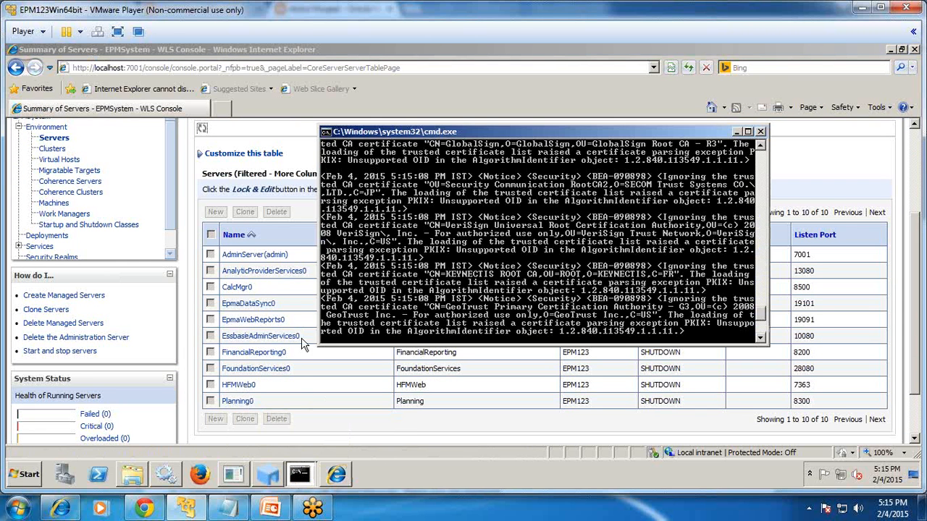
left_click(737, 134)
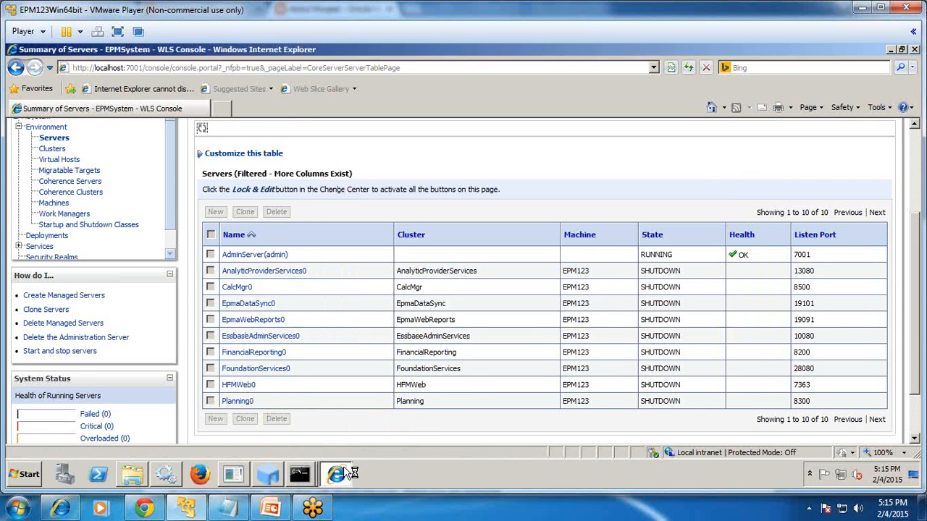
left_click(299, 475)
left_click(320, 446)
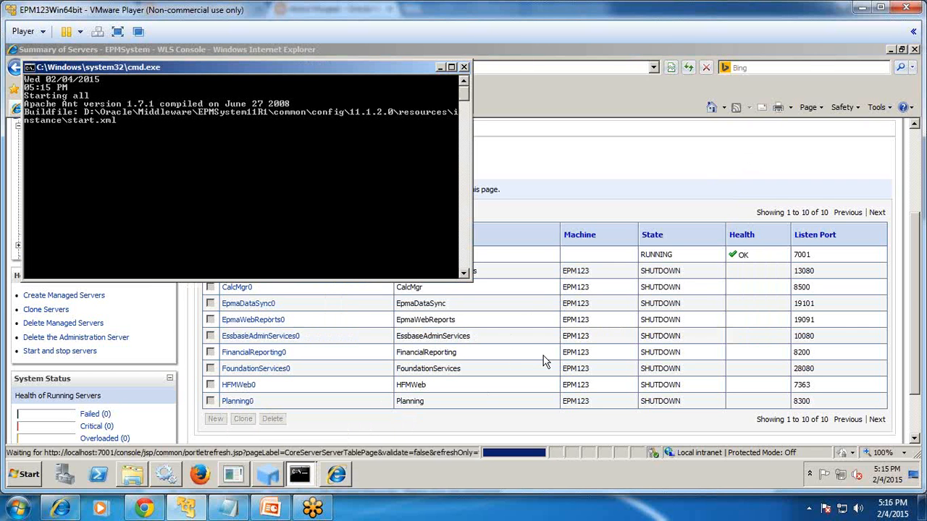
left_click(614, 186)
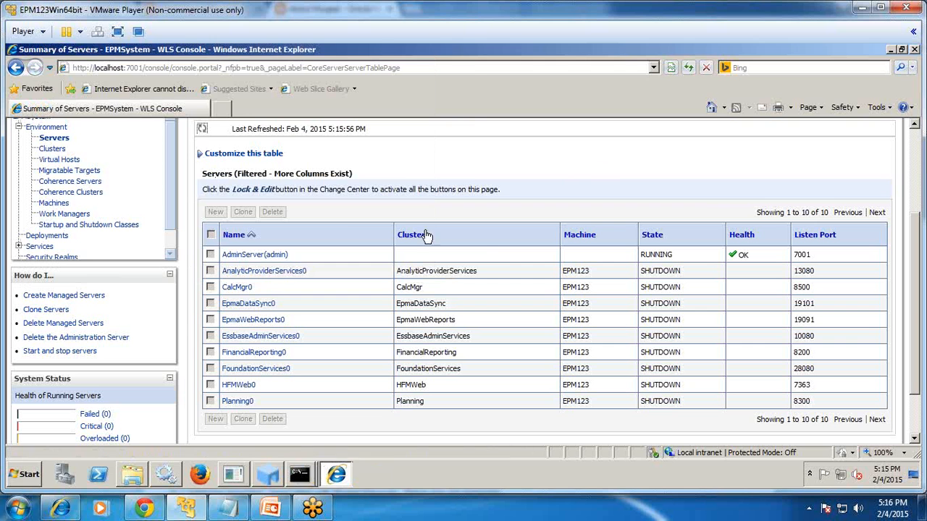
Recheck the server log and start-script progress while AnalyticProviderServices0 and EpmaDataSync0 come up.
key("alt+Tab")
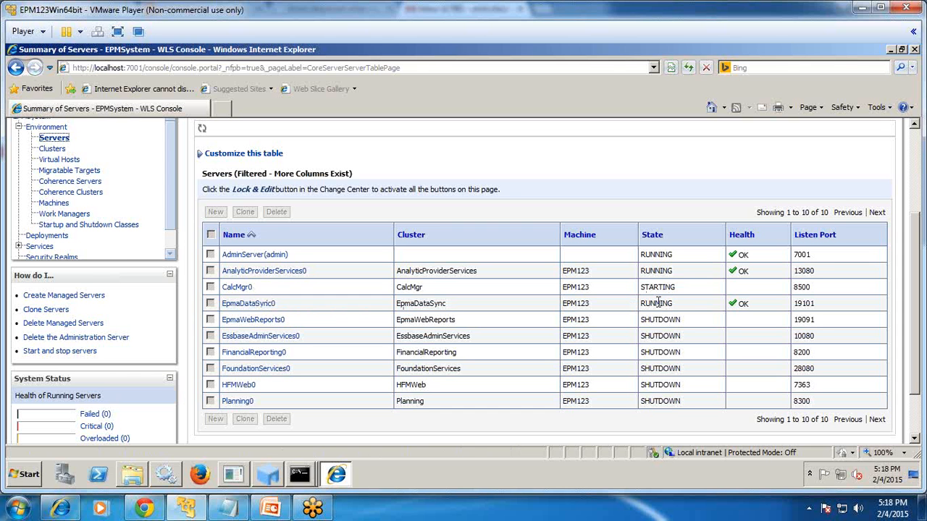
left_click(298, 476)
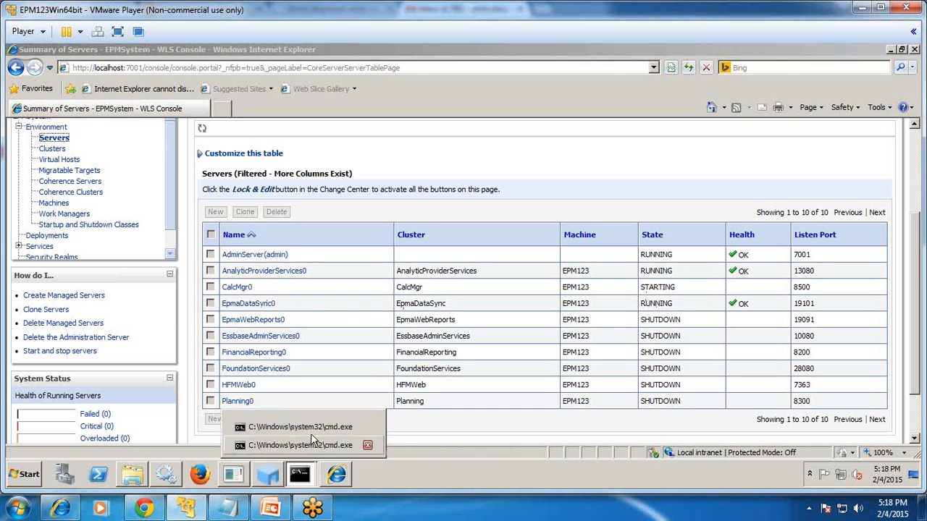
left_click(315, 432)
left_click(300, 477)
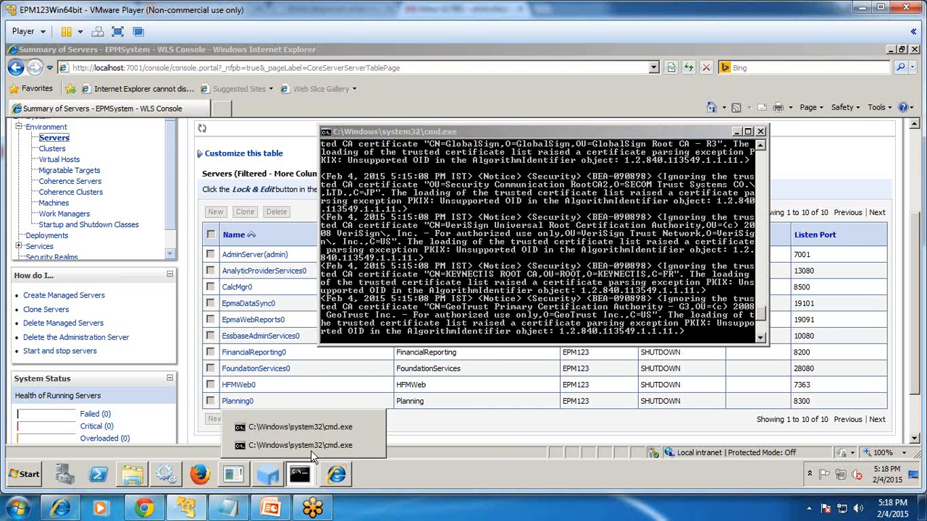
left_click(311, 450)
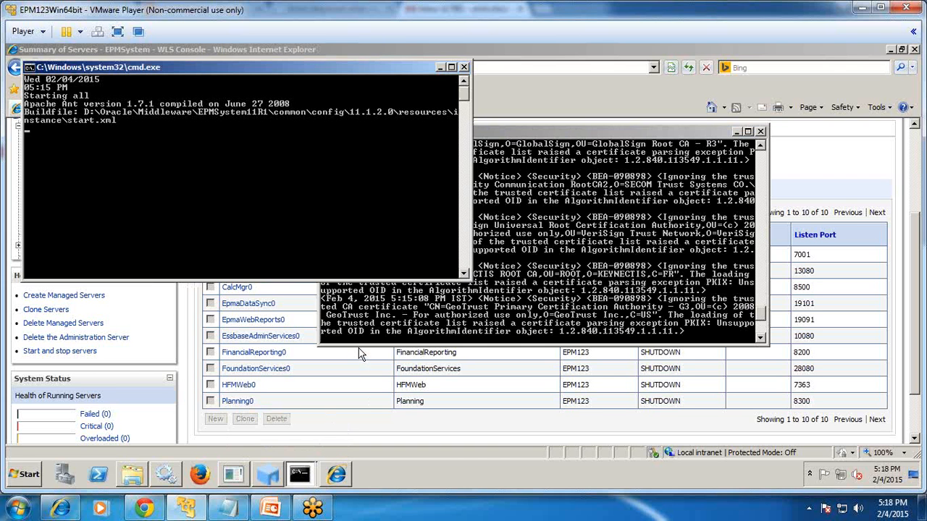
left_click(737, 131)
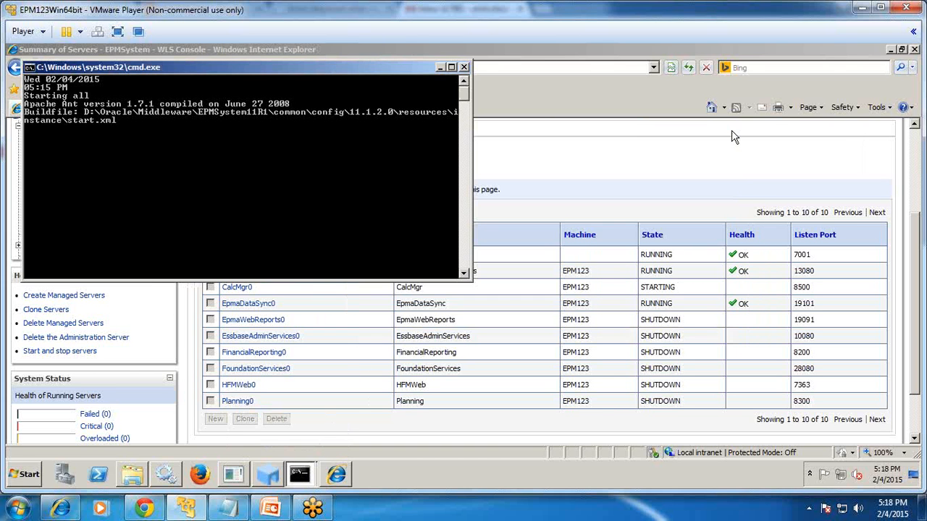
right_click(538, 468)
Review CPU and memory load in Task Manager, then close it and return to the browser.
left_click(572, 430)
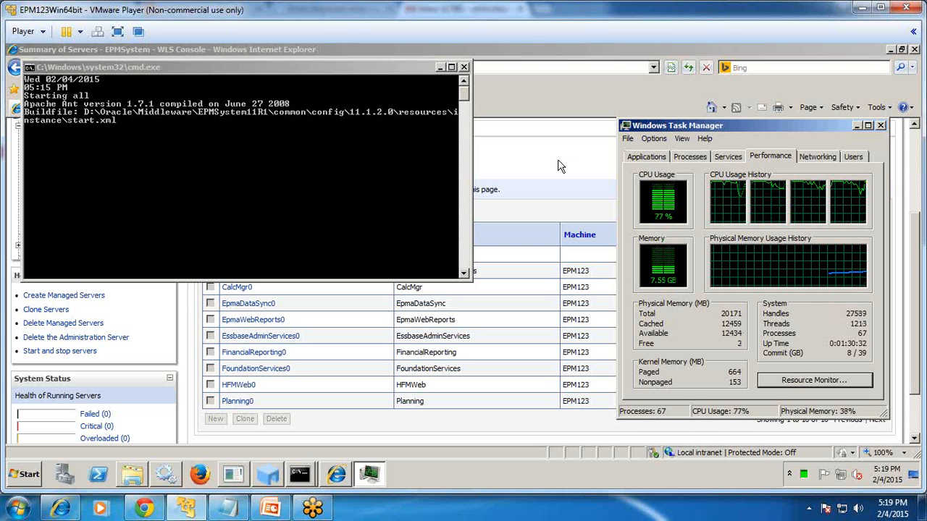
left_click(880, 126)
left_click(705, 163)
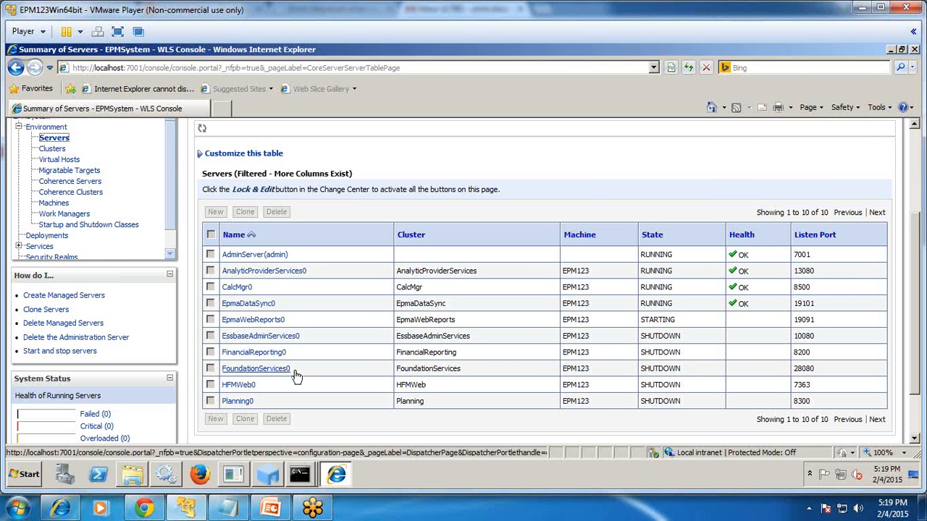
double_click(661, 369)
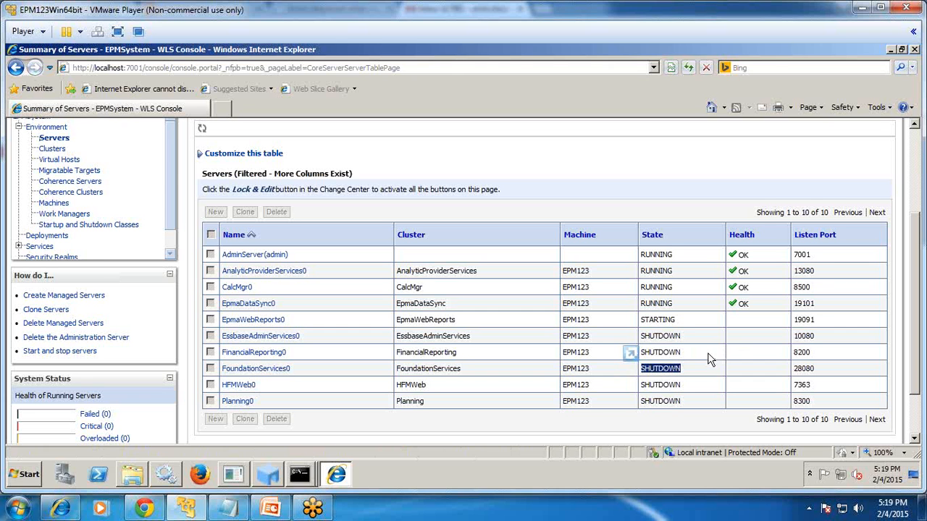
left_click(217, 108)
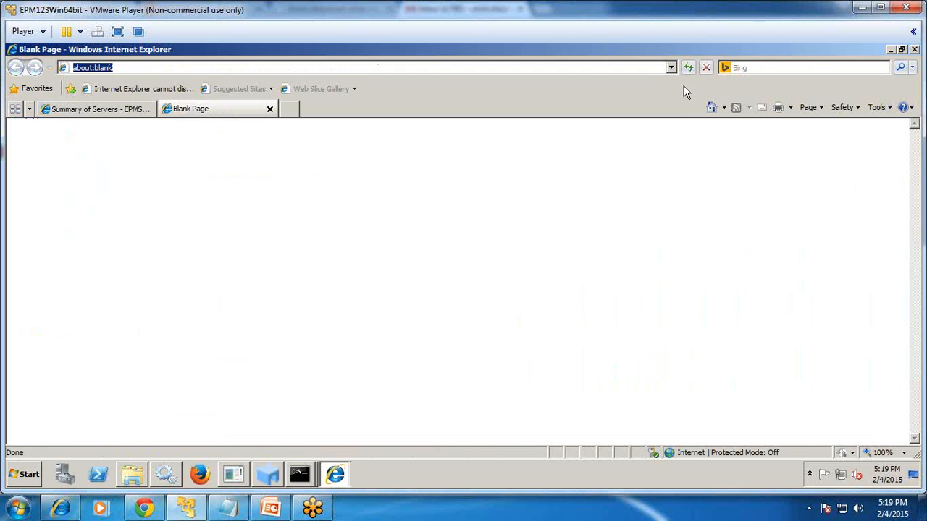
left_click(669, 67)
left_click_drag(151, 67, 37, 69)
type("http")
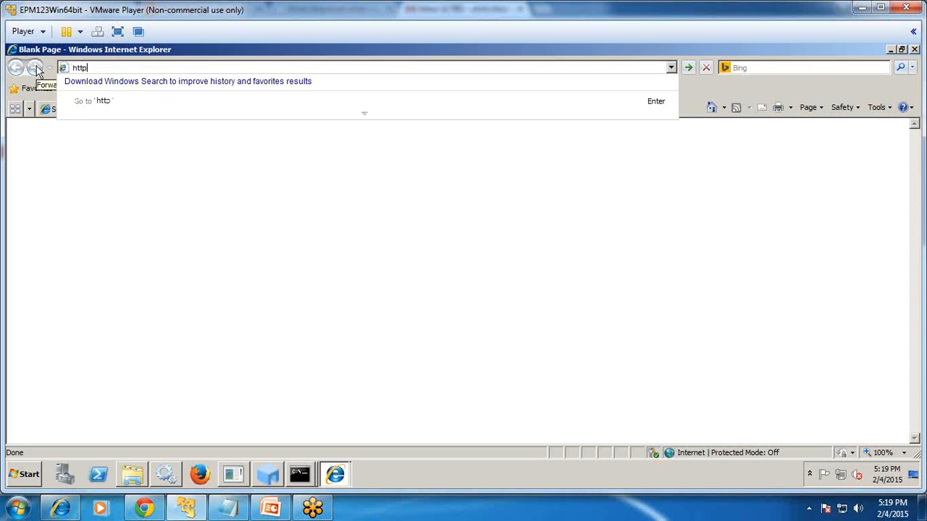
type("://lo")
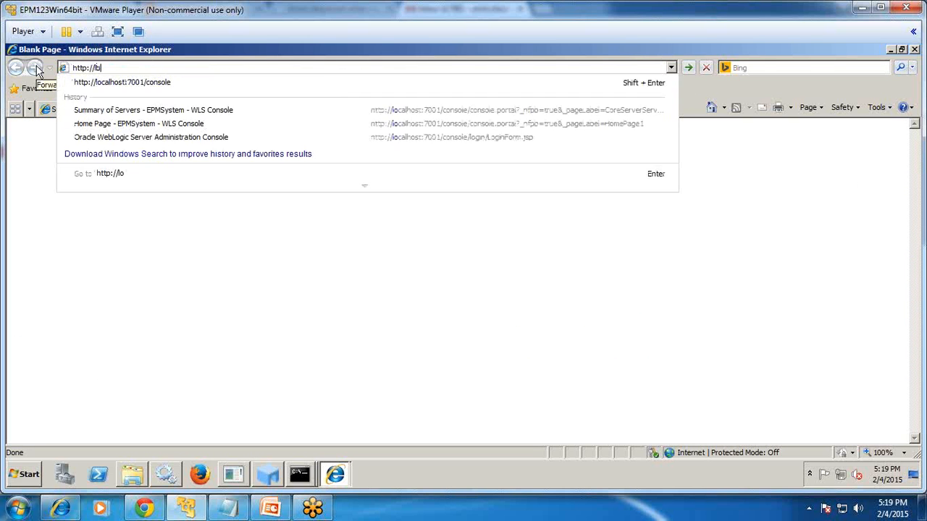
type("aho")
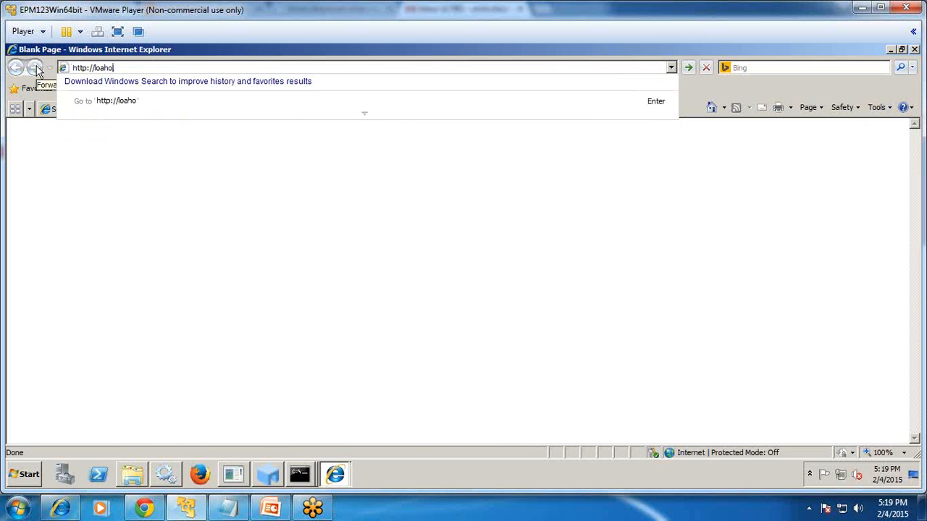
key("BackSpace")
key("BackSpace")
key("BackSpace")
type("cal")
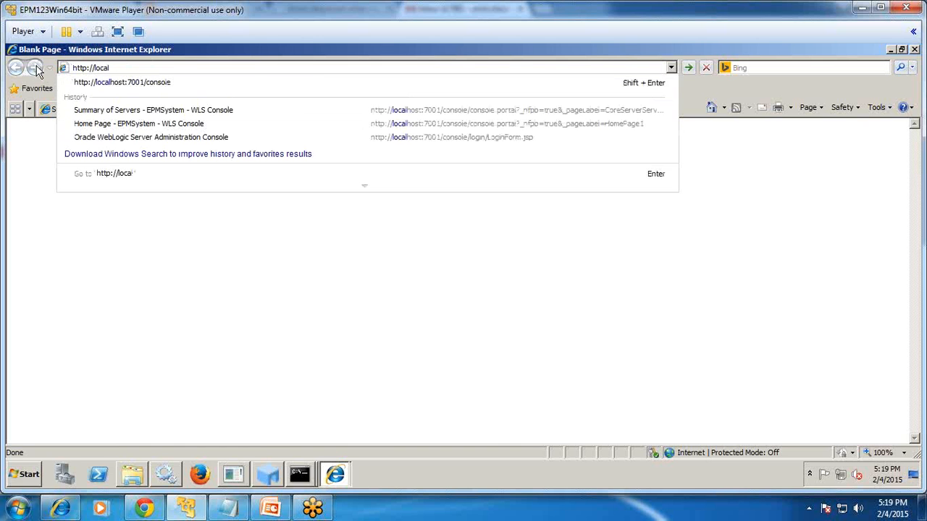
type("host:28080/w")
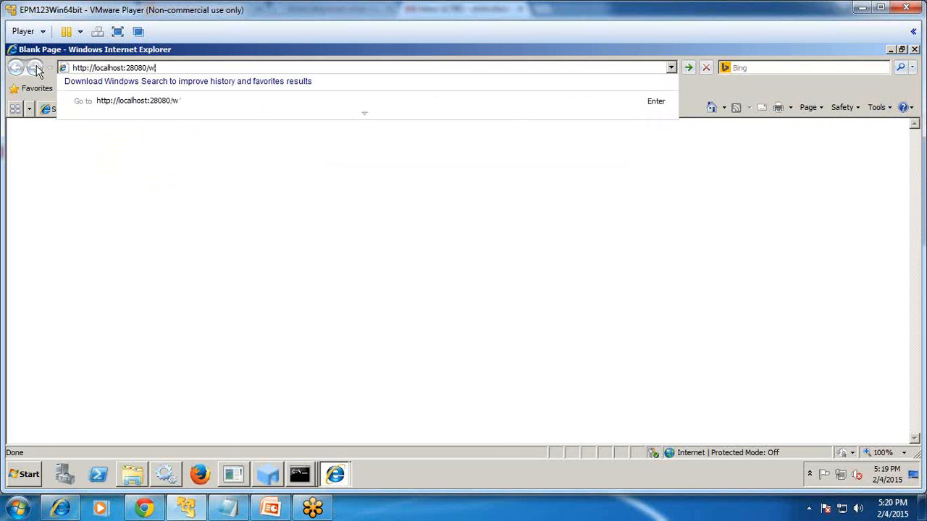
type("orkspace/index.jsp")
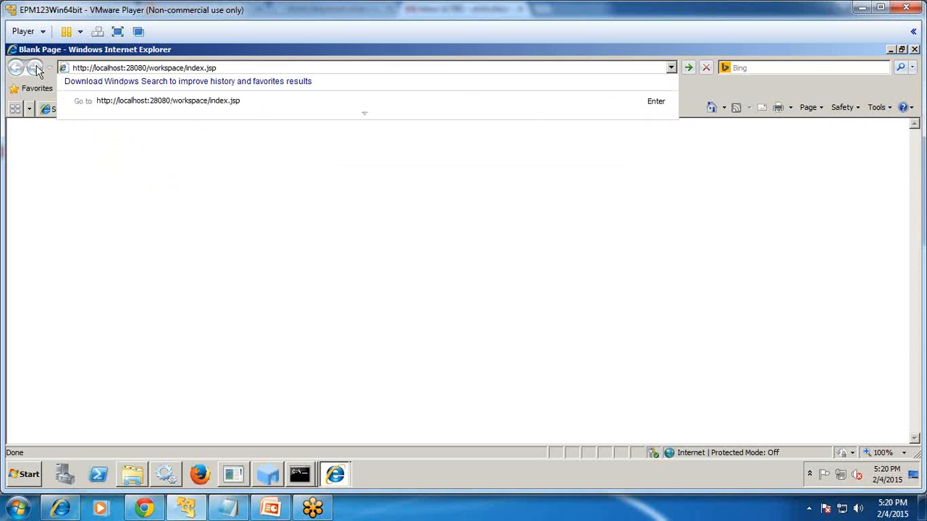
key("Return")
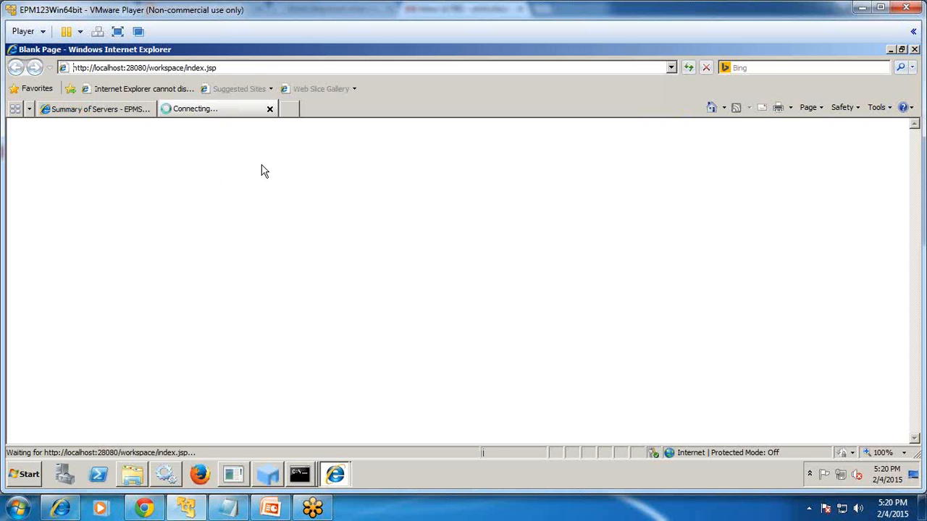
Refresh the Summary of Servers page to see which EPM servers are running.
left_click(94, 110)
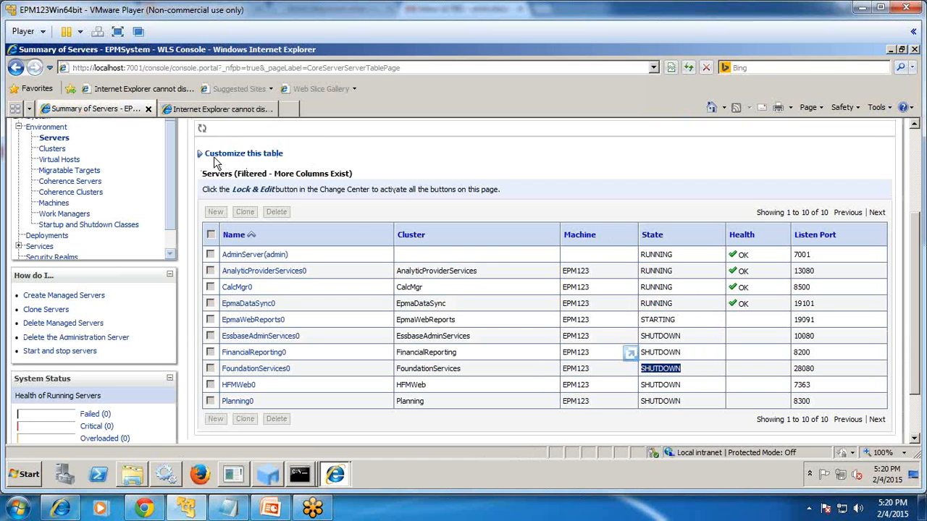
left_click(203, 130)
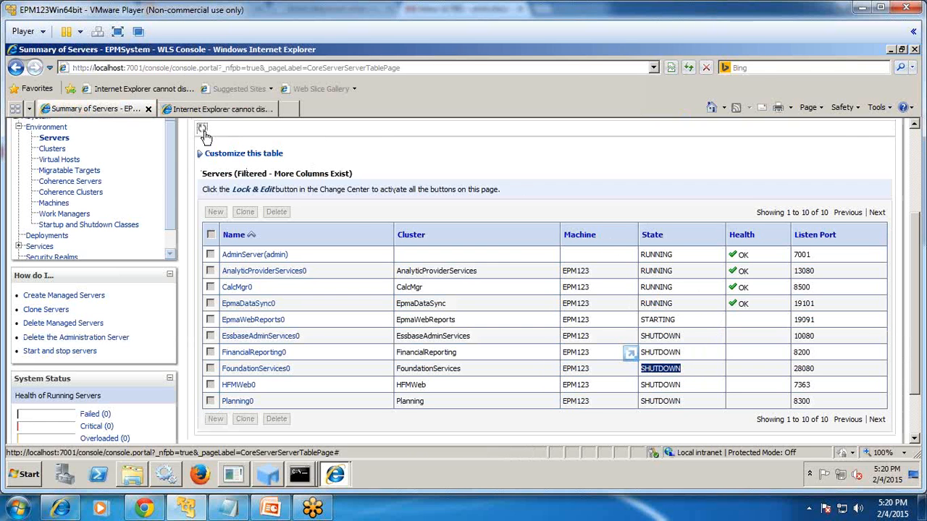
left_click(688, 67)
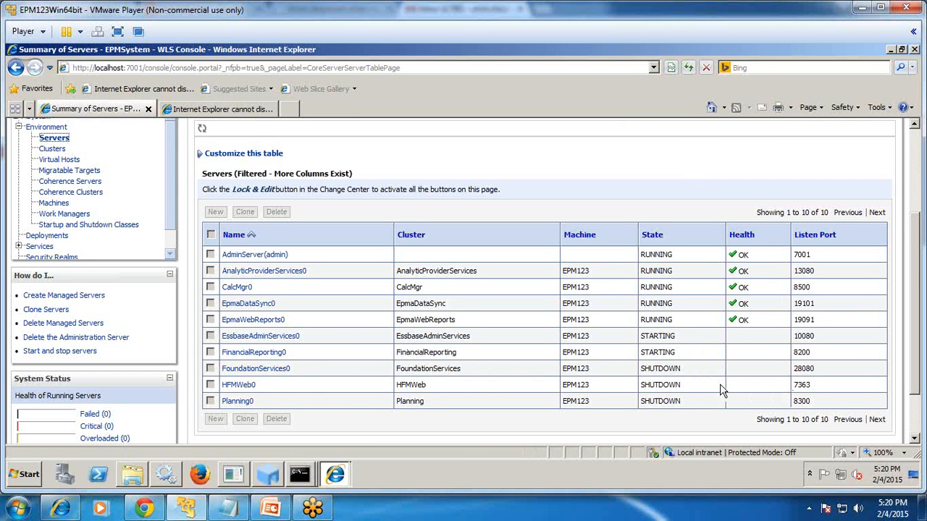
Retry the failed Workspace page, checking the server summary in between.
left_click(221, 109)
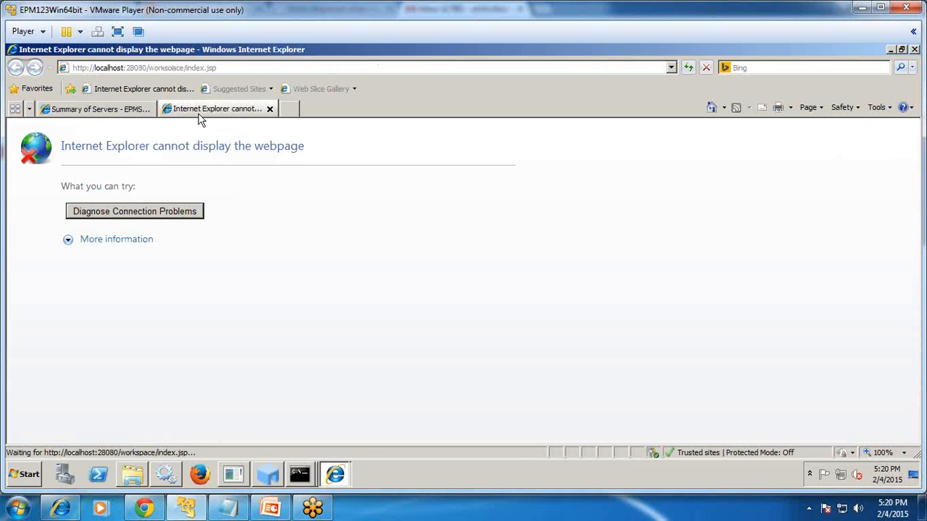
left_click(689, 68)
left_click(130, 110)
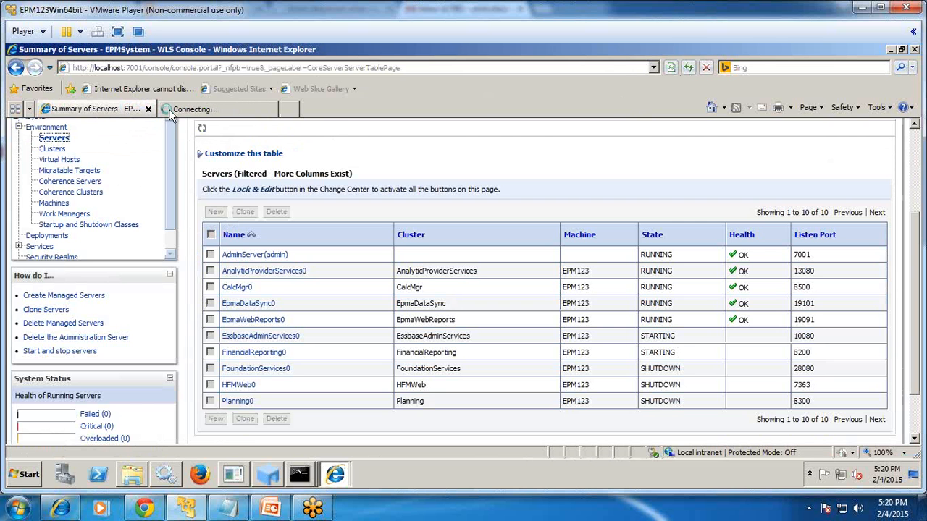
left_click(180, 115)
left_click(114, 112)
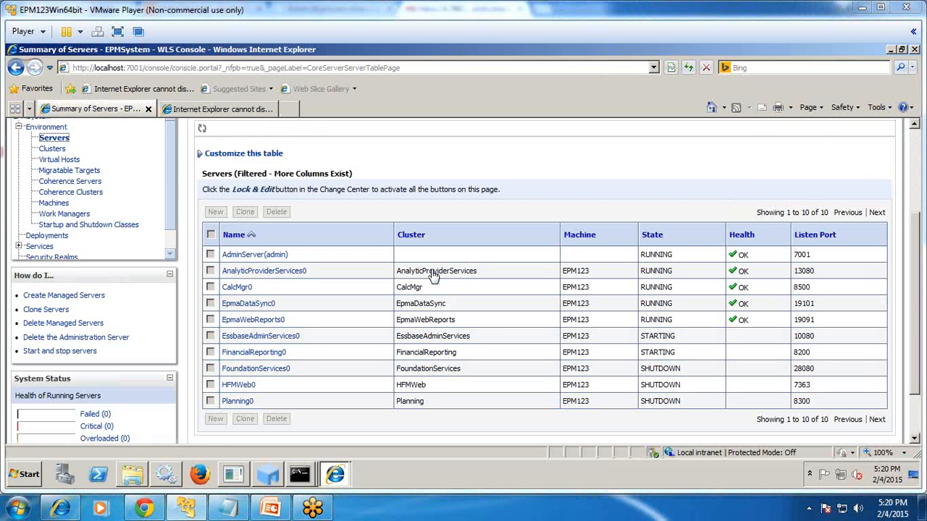
Change the Workspace tab's address to localhost:13080/aps to confirm Provider Services is up.
left_click(194, 106)
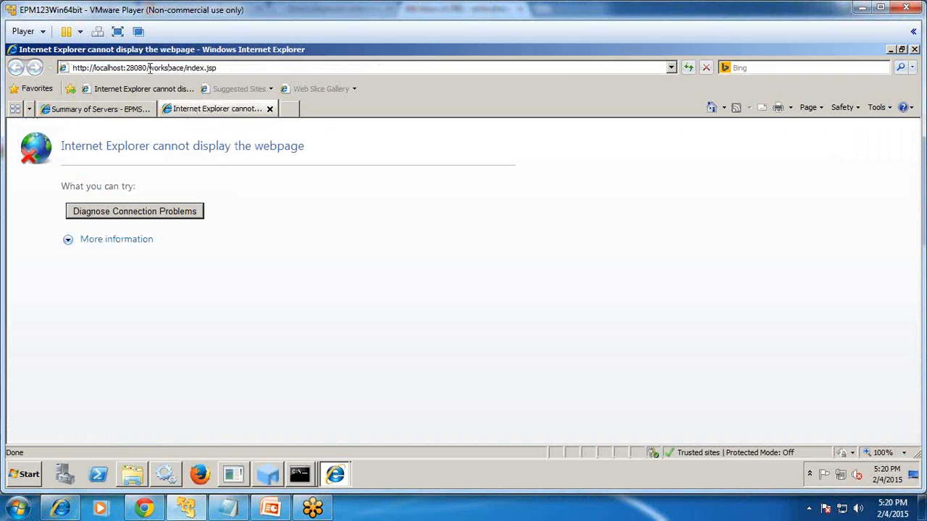
left_click_drag(149, 67, 365, 71)
key("BackSpace")
key("BackSpace")
key("BackSpace")
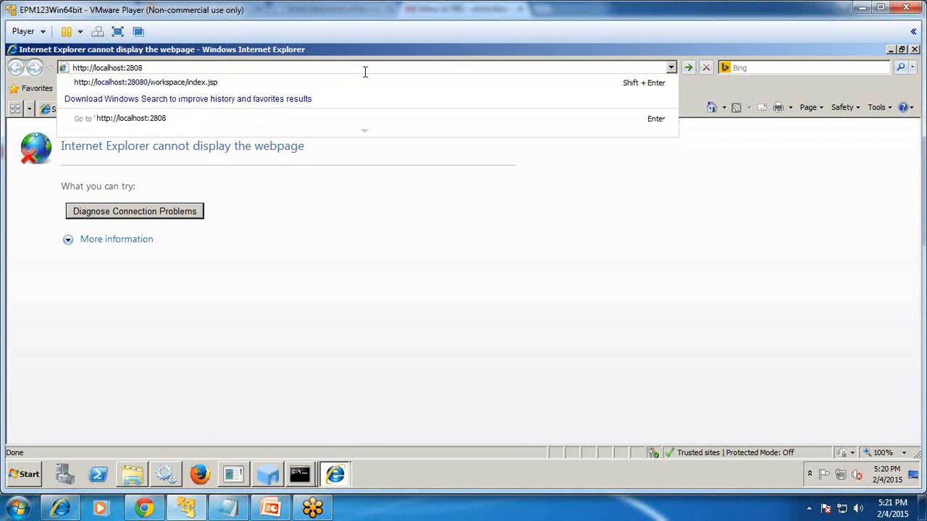
key("BackSpace")
type("13")
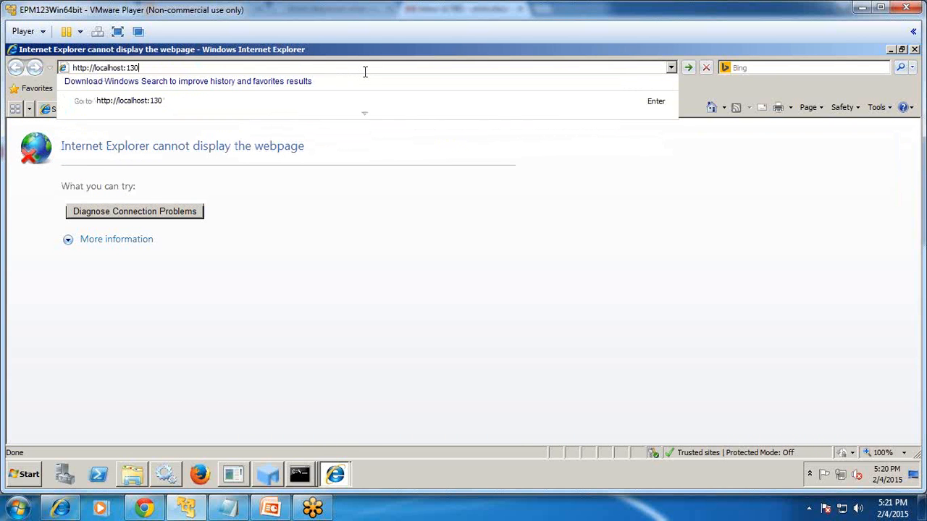
type("080/aps")
key("Return")
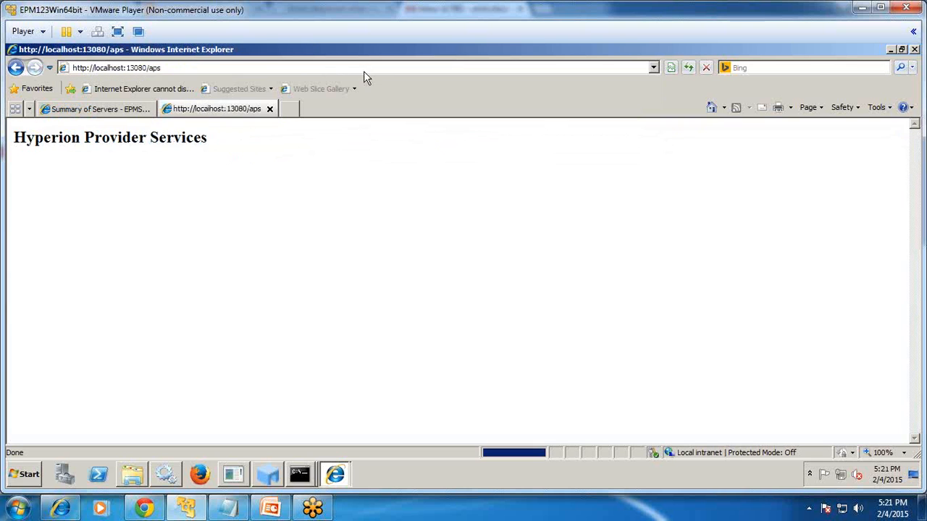
left_click(127, 110)
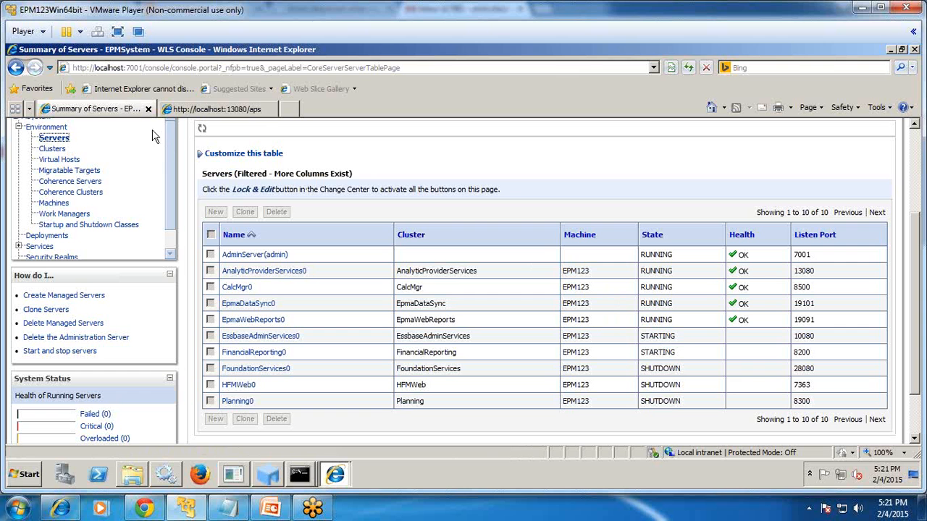
Reload the server summary, then check the EPM URL slide and the third tab's workspace/status error.
left_click(689, 69)
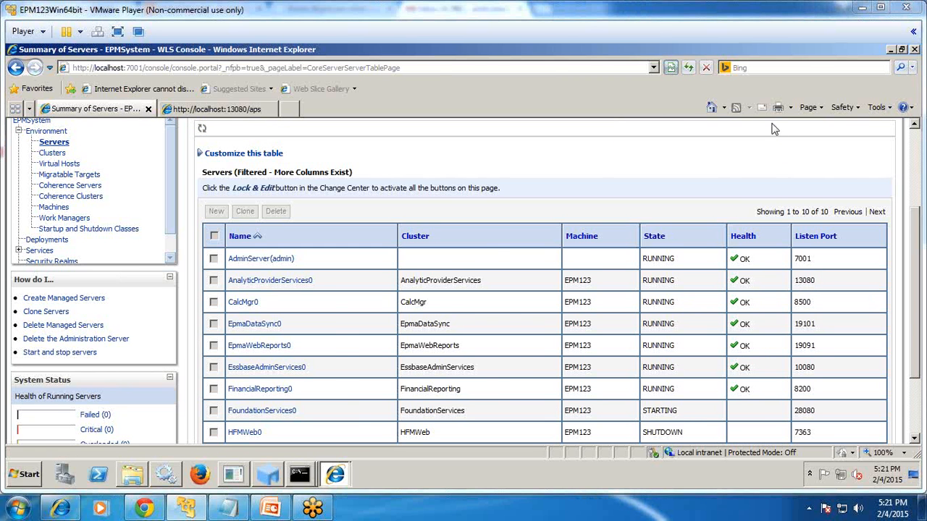
left_click(270, 508)
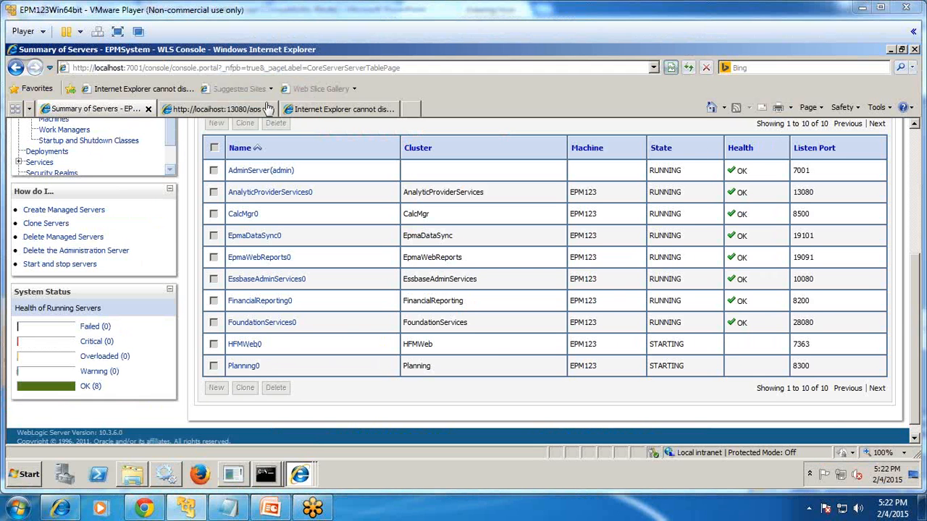
left_click(312, 110)
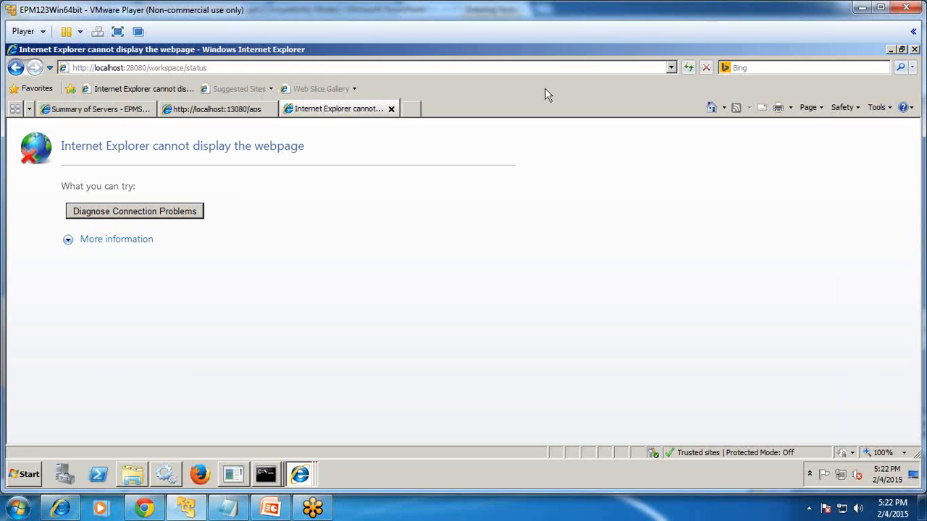
Reload workspace/status to confirm it runs normally, then load localhost:28080/workspace/index.jsp.
left_click(689, 68)
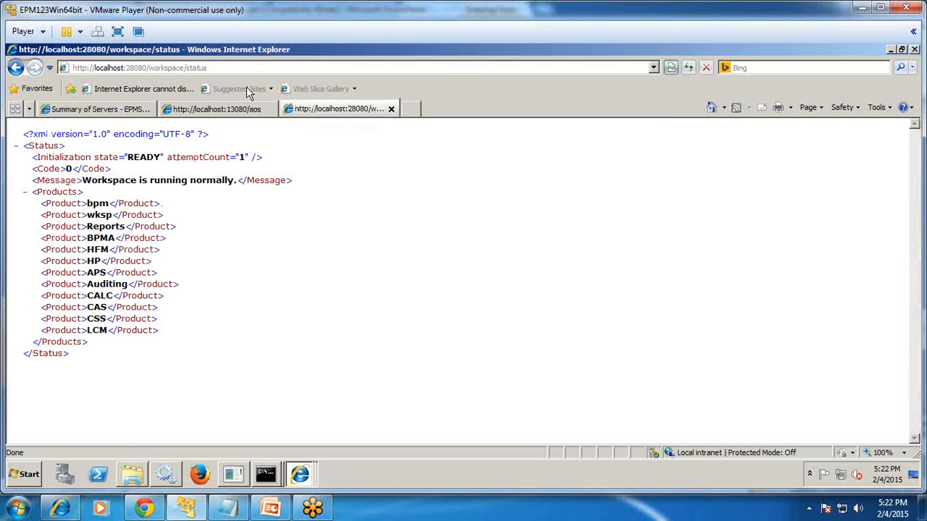
left_click(282, 68)
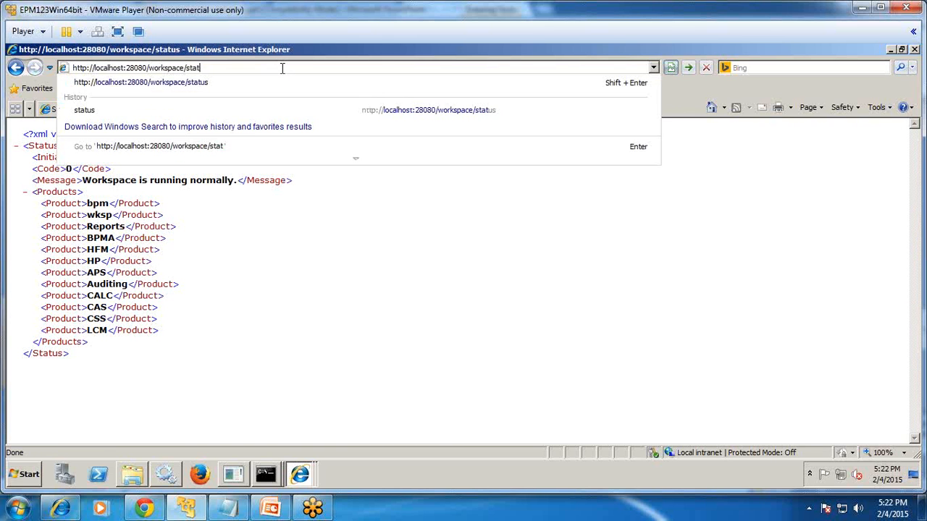
key("BackSpace")
key("BackSpace")
key("BackSpace")
key("BackSpace")
key("BackSpace")
key("BackSpace")
type("ind")
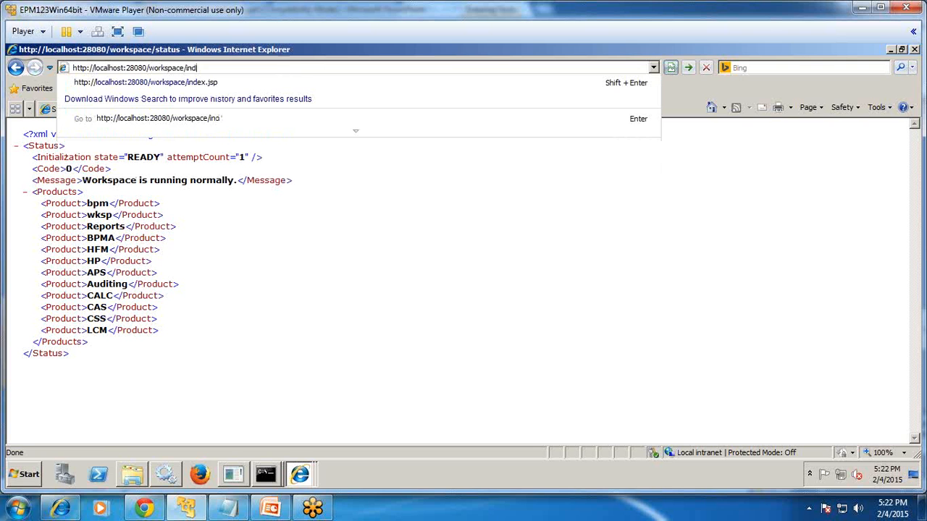
type("ex.")
key("Down")
key("Return")
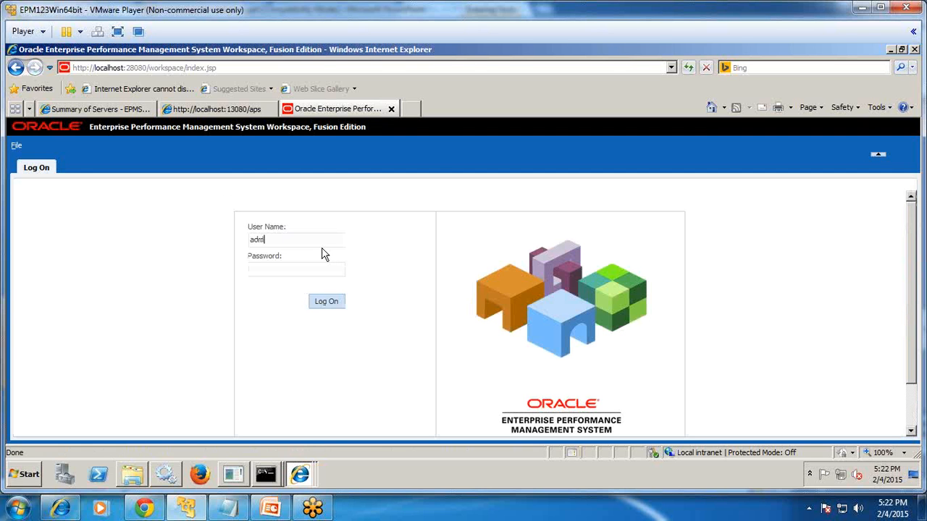
Log on to EPM Workspace with the administrator credentials and confirm the home page opens.
type("wor")
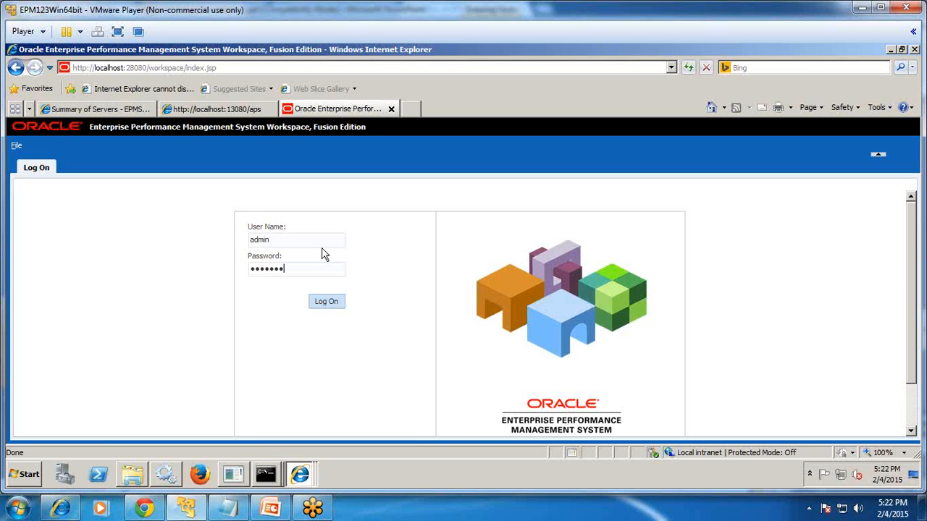
left_click(333, 306)
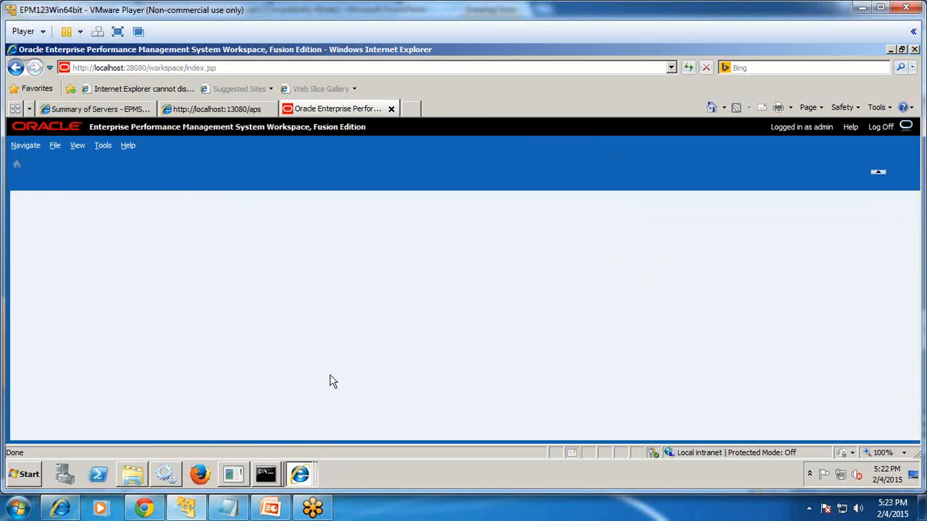
left_click(227, 112)
left_click(319, 107)
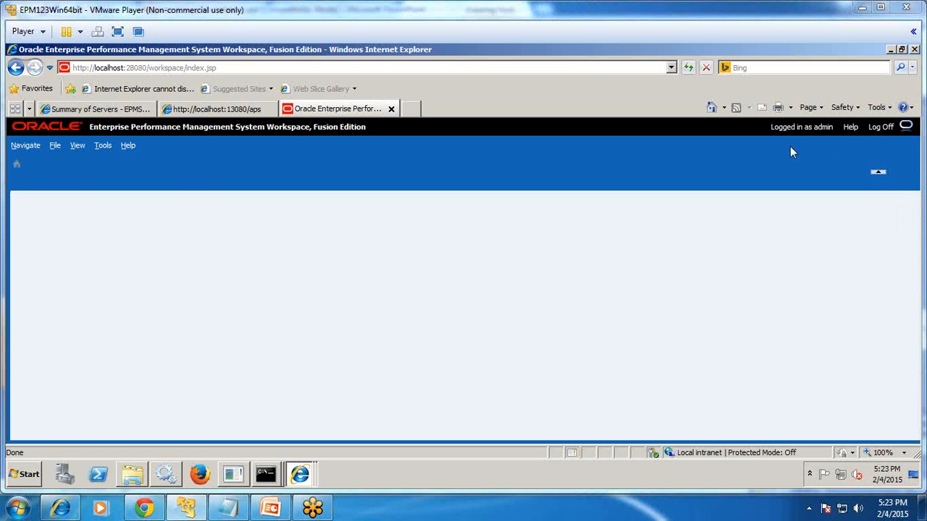
Refresh the Summary of Servers table and scroll through it, confirming all ten servers RUNNING with OK health.
left_click(101, 110)
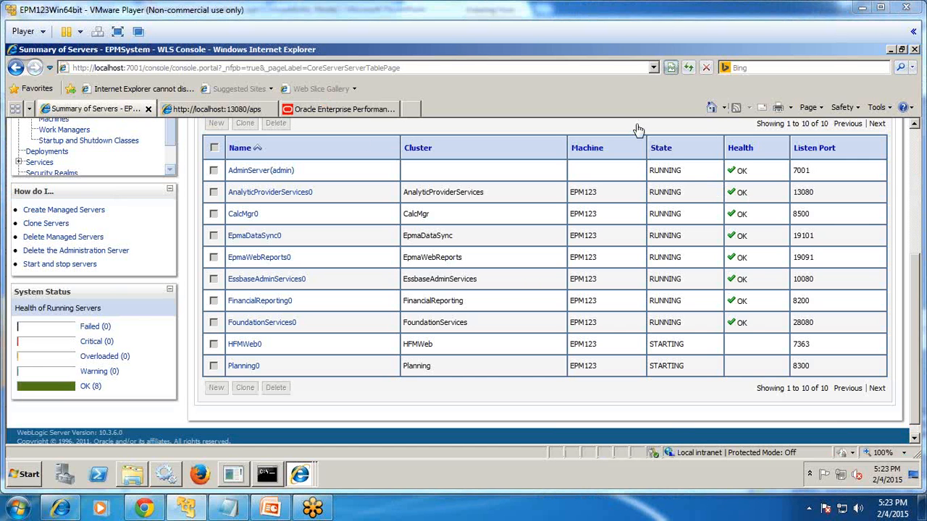
scroll(298, 158, "up", 4)
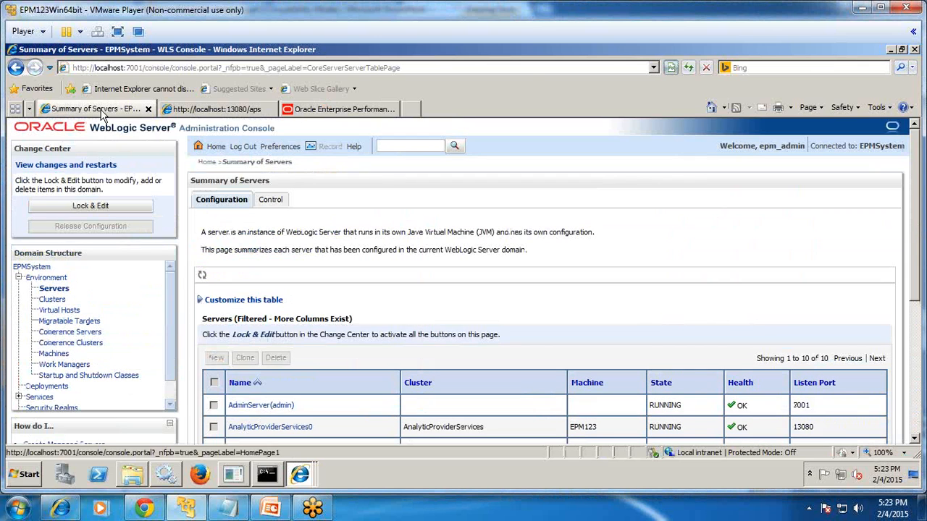
left_click(686, 69)
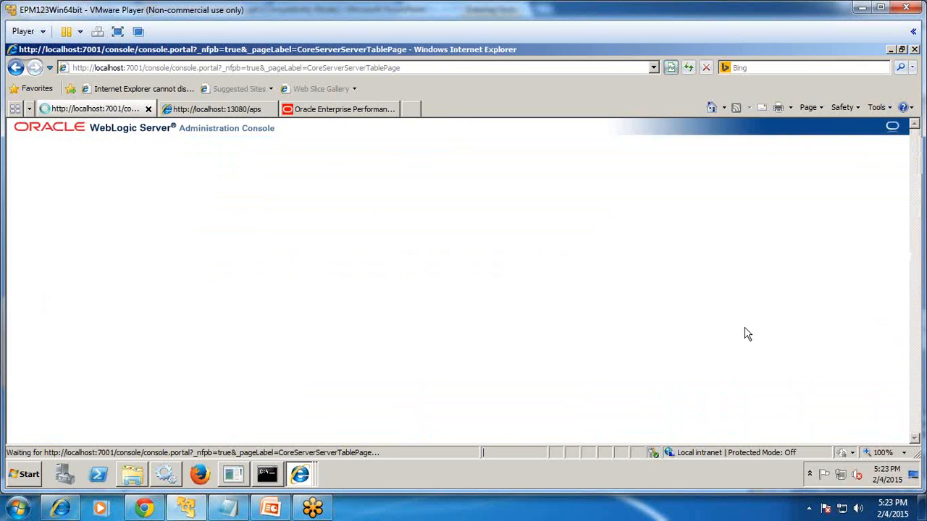
scroll(753, 336, "down", 5)
scroll(763, 336, "up", 5)
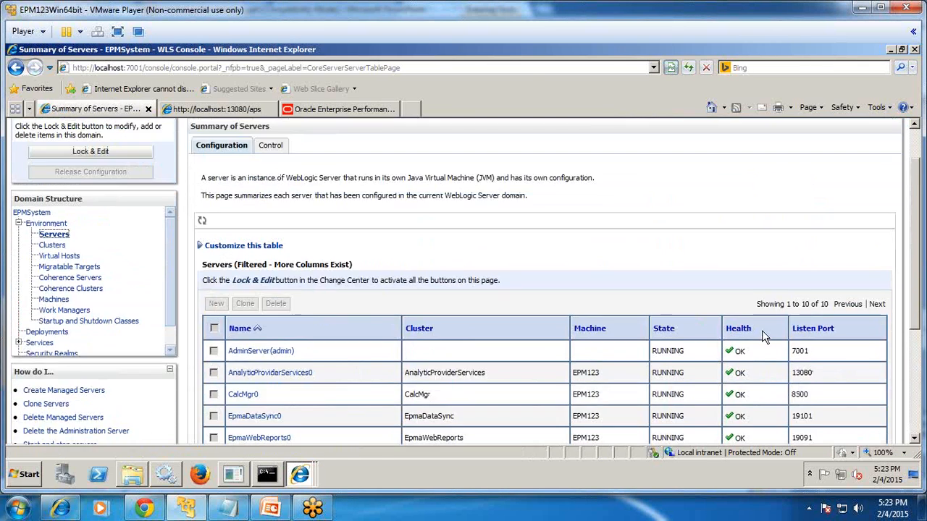
scroll(762, 333, "down", 5)
scroll(776, 317, "up", 6)
scroll(773, 315, "up", 2)
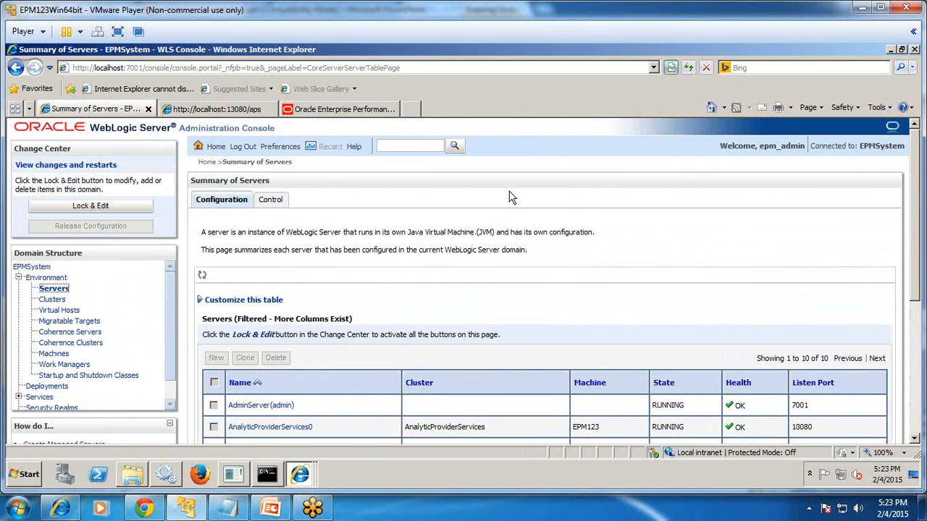
scroll(528, 249, "down", 4)
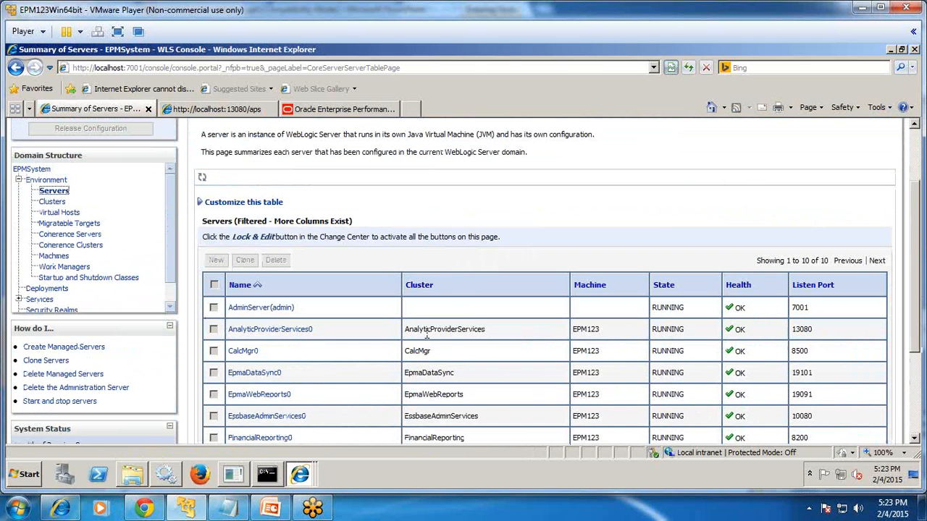
left_click_drag(410, 331, 492, 328)
scroll(492, 329, "down", 3)
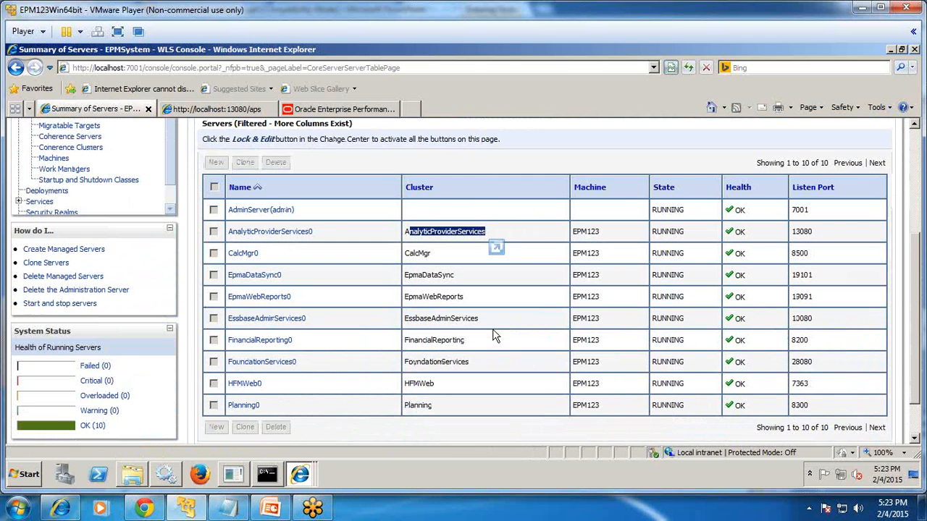
left_click_drag(405, 365, 464, 362)
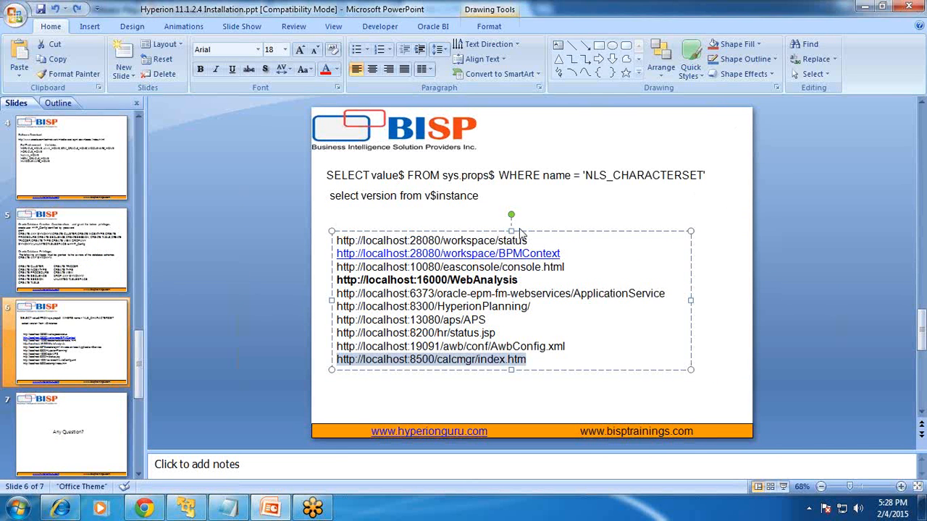
Load the workspace status URL from the slide in Internet Explorer, then select the BPMContext URL.
left_click(547, 240)
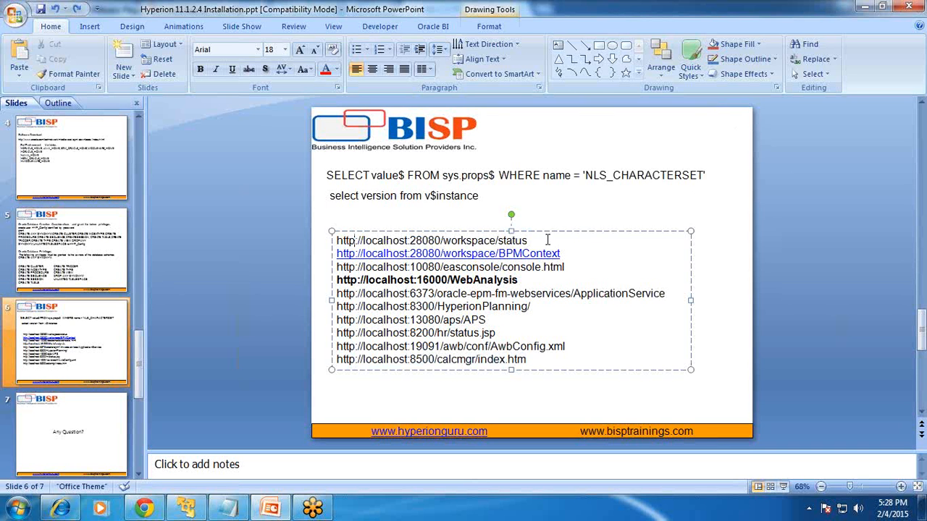
key("shift+End")
key("ctrl+c")
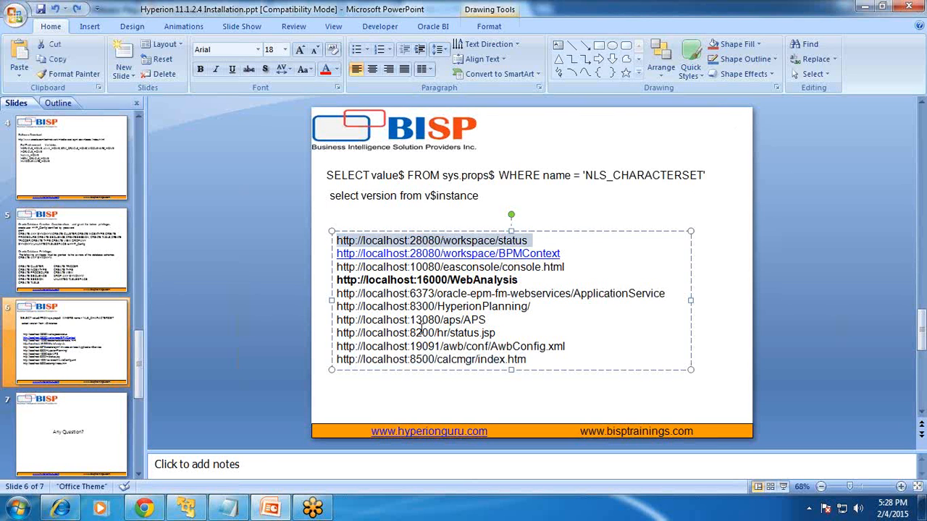
left_click(189, 509)
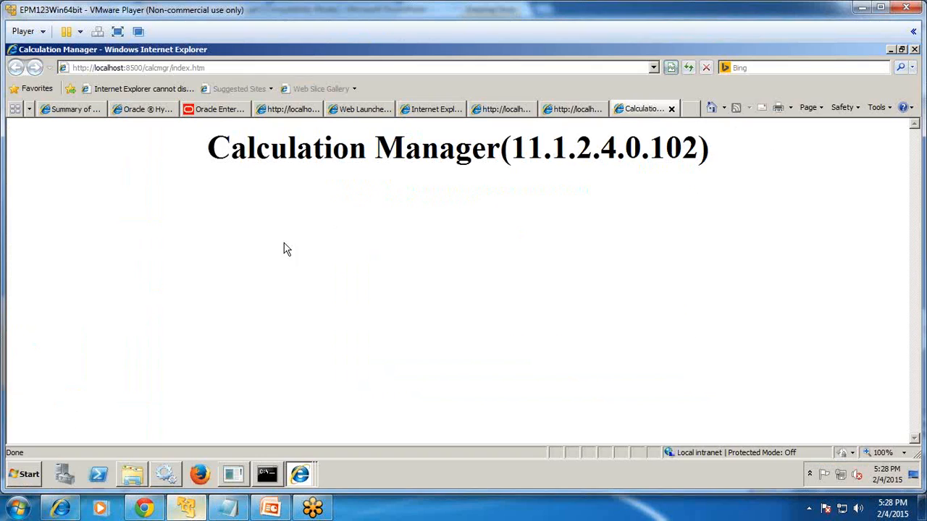
left_click(72, 109)
left_click(142, 108)
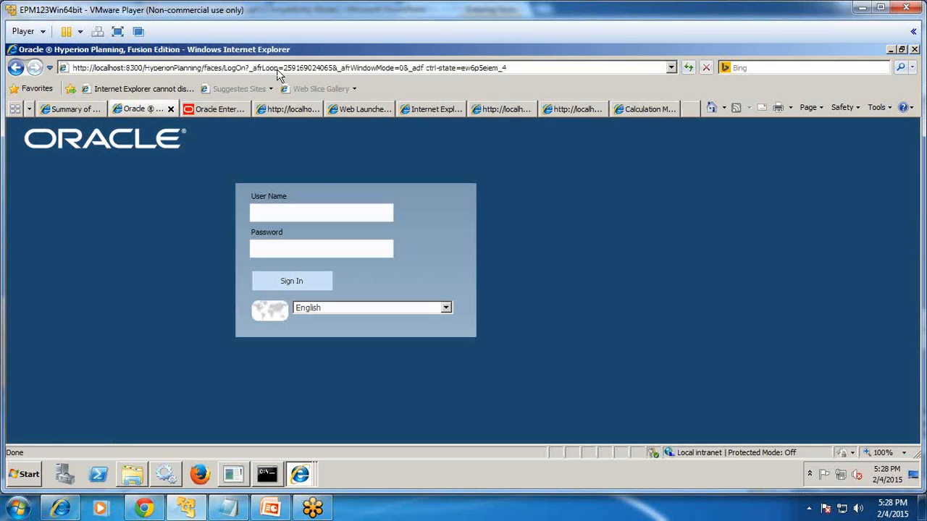
left_click(277, 67)
key("ctrl+v")
key("Return")
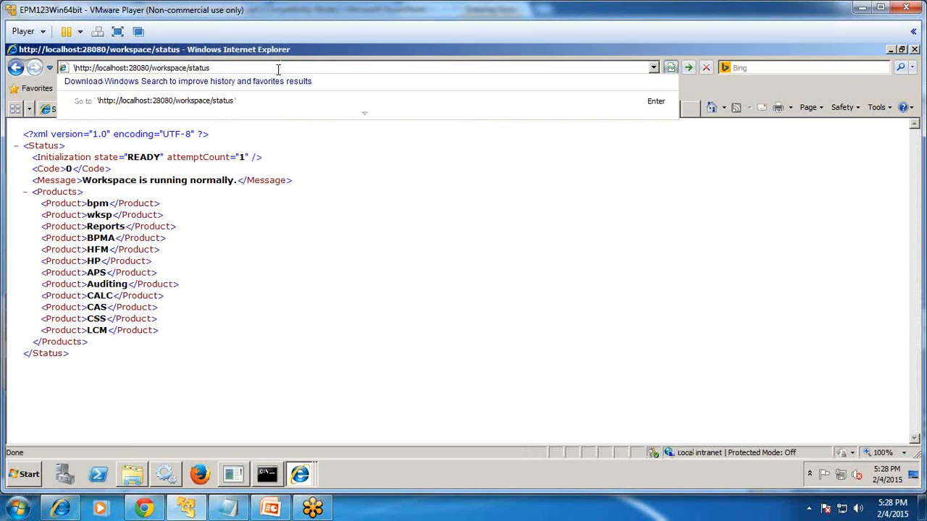
left_click(298, 247)
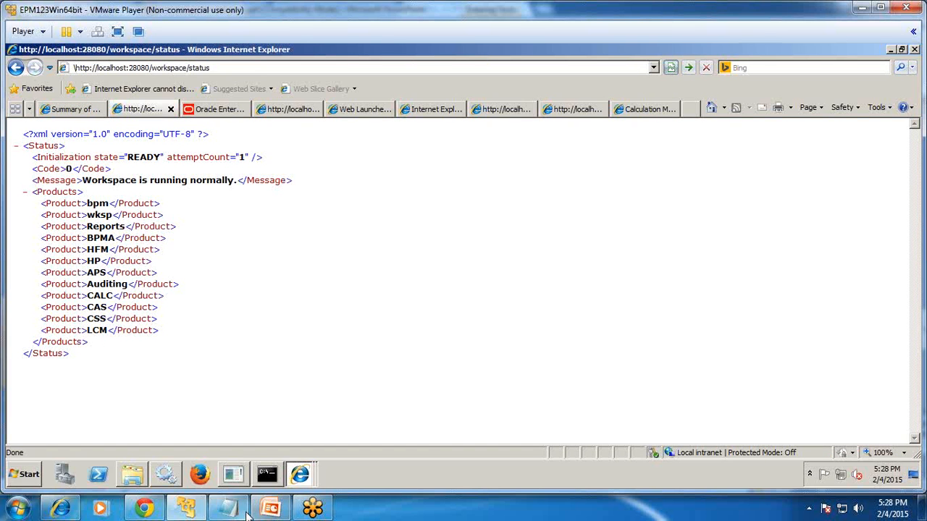
left_click(270, 508)
left_click_drag(576, 257, 307, 253)
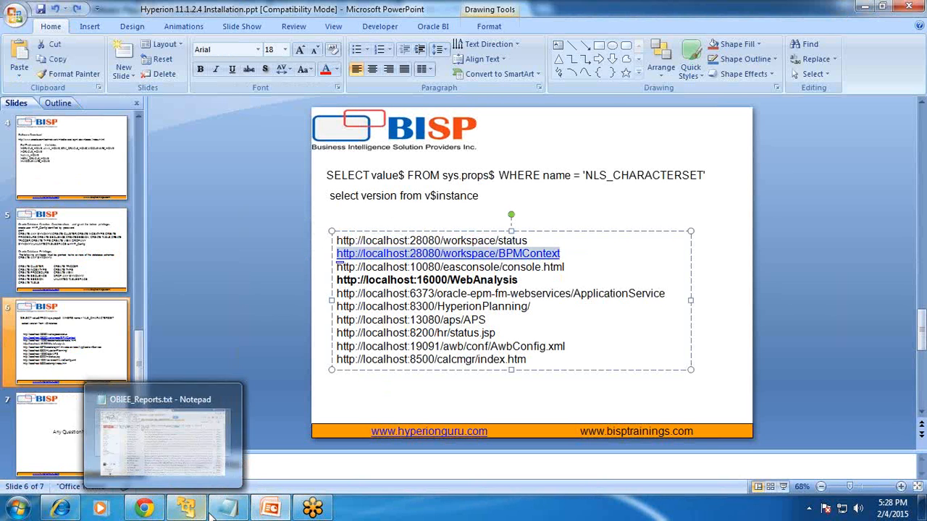
Load the BPMContext URL in a browser tab to list the product contexts.
left_click(188, 508)
left_click(212, 109)
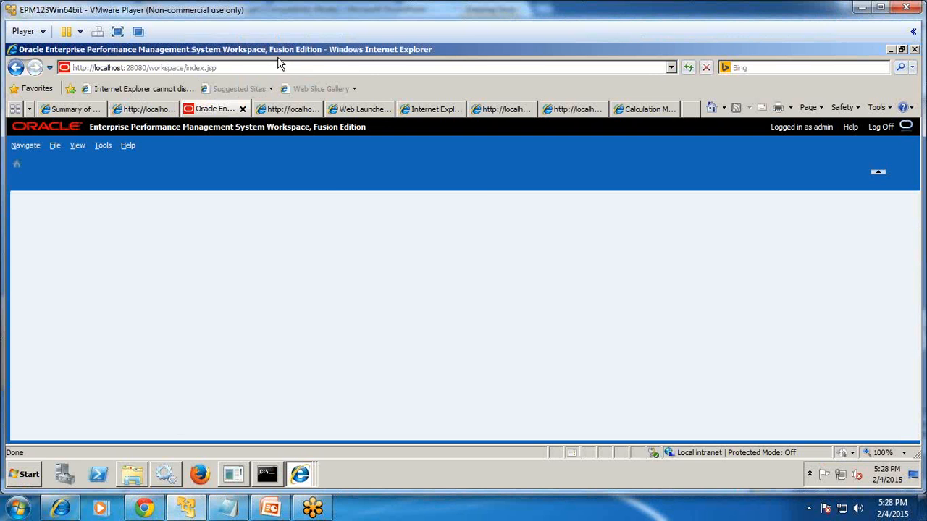
left_click(287, 110)
left_click(285, 67)
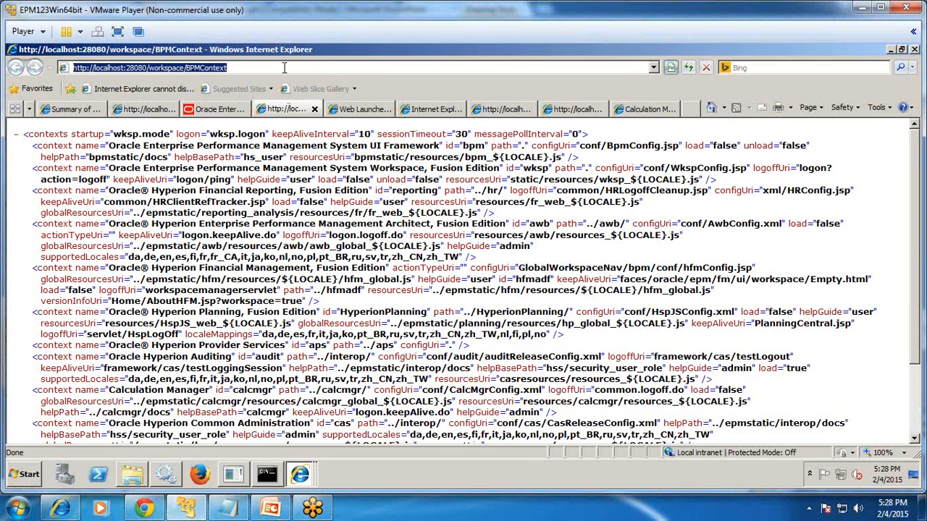
key("Return")
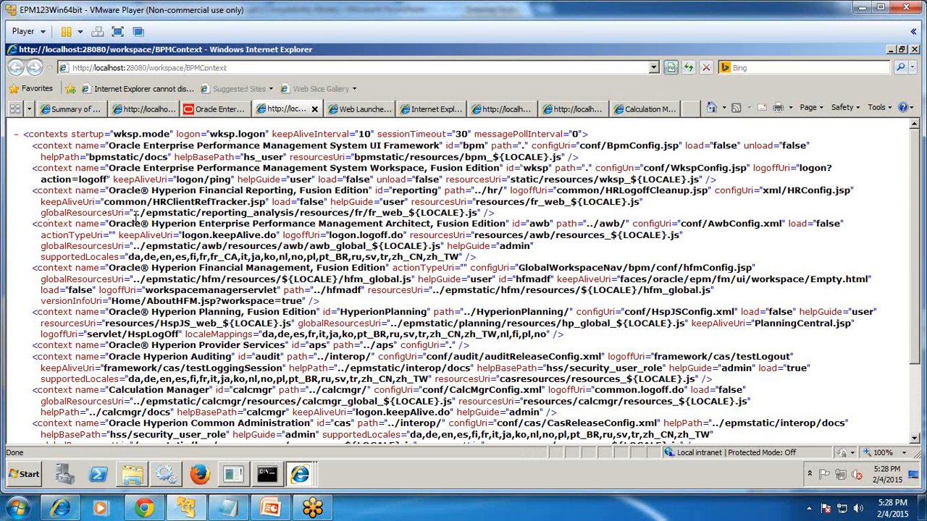
Copy the easconsole URL from the slide and open it at localhost:10080 in another tab.
key("alt+Tab")
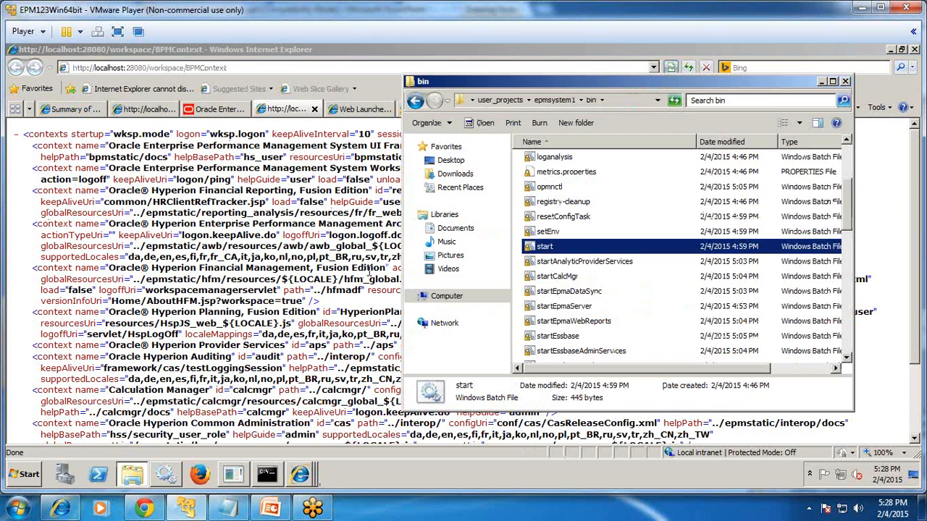
key("alt+Tab")
left_click(271, 509)
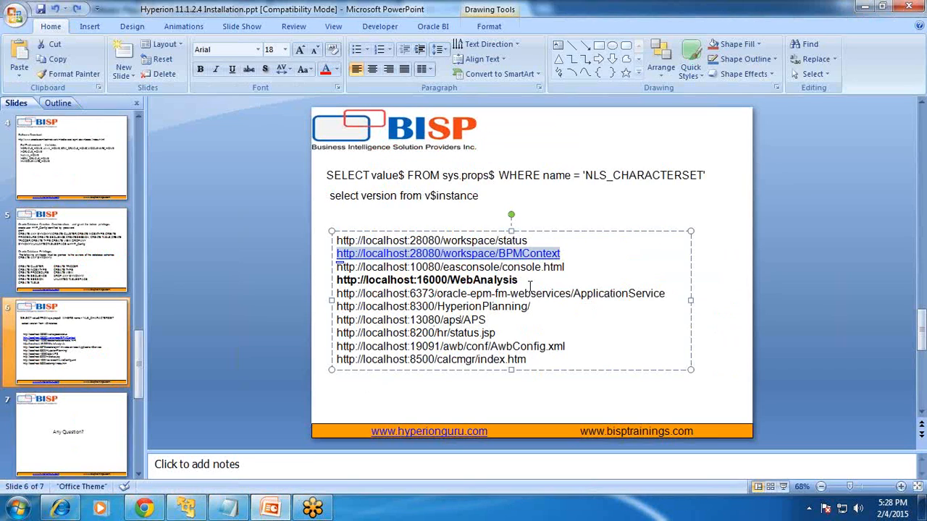
left_click_drag(566, 267, 333, 268)
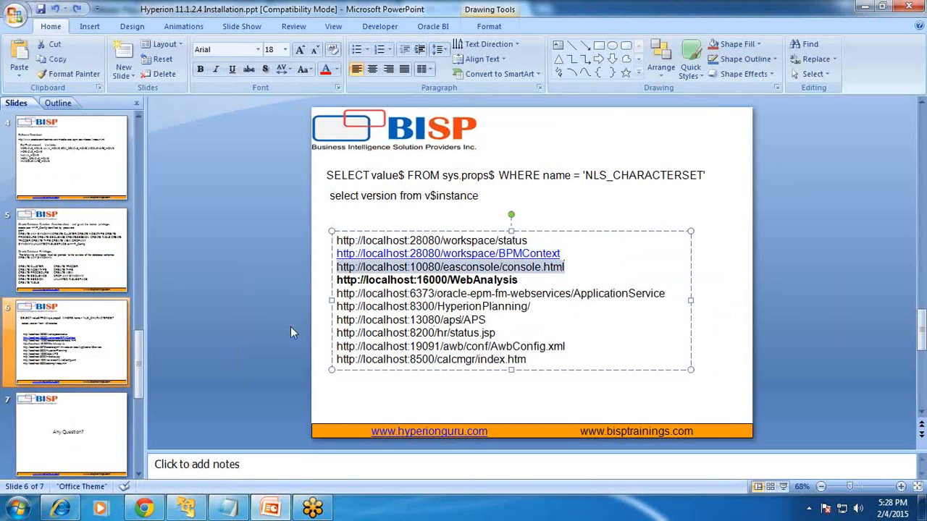
left_click(188, 510)
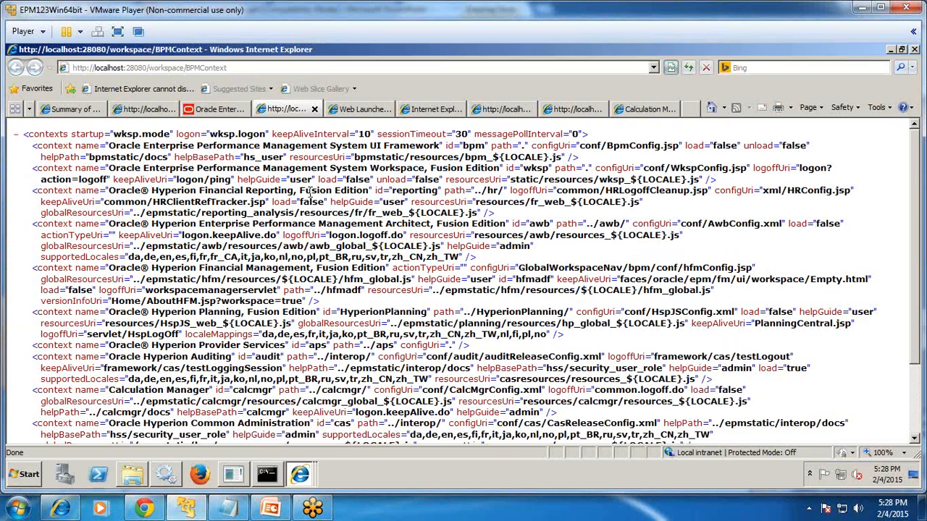
left_click(360, 109)
left_click(373, 67)
type("http://localhost:10080/easconsole/console.html")
key("Return")
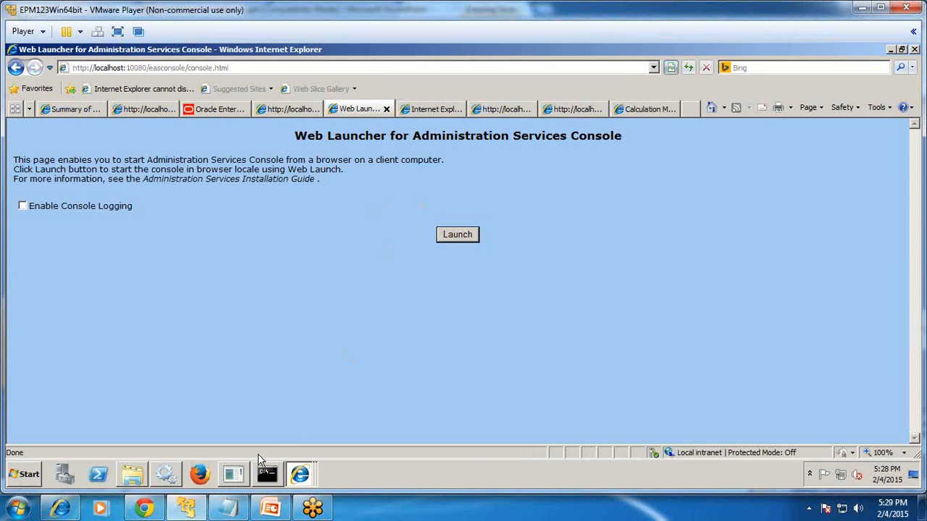
Copy the WebAnalysis URL from the slide and try it in a browser tab; the page cannot be displayed.
left_click(270, 509)
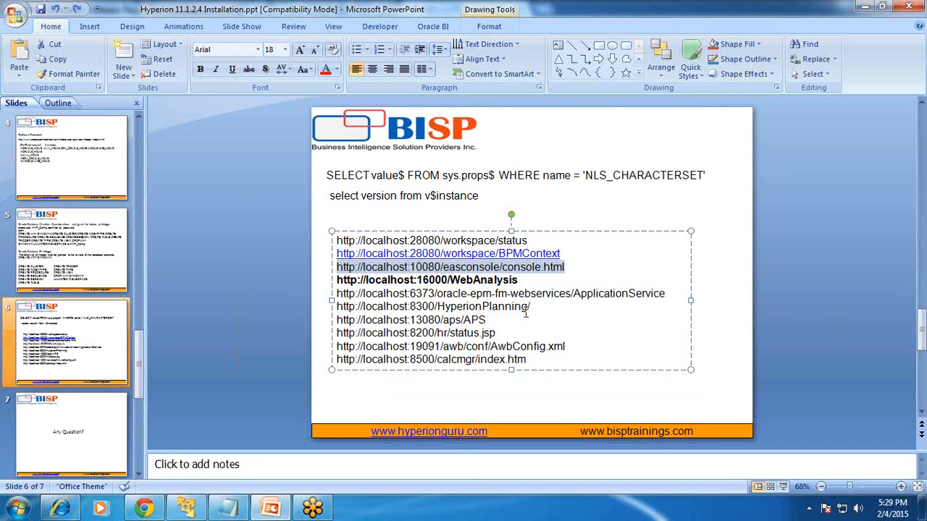
left_click_drag(520, 280, 325, 284)
key("ctrl+c")
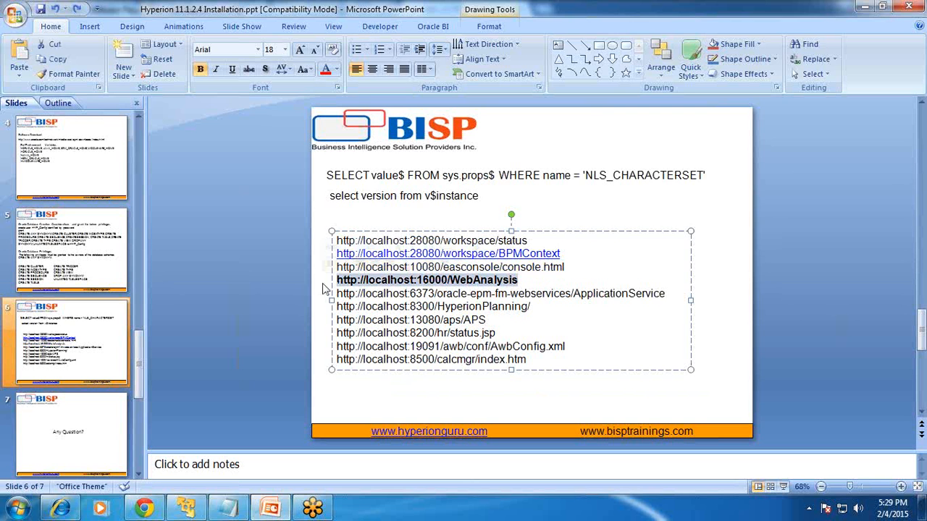
key("alt+Tab")
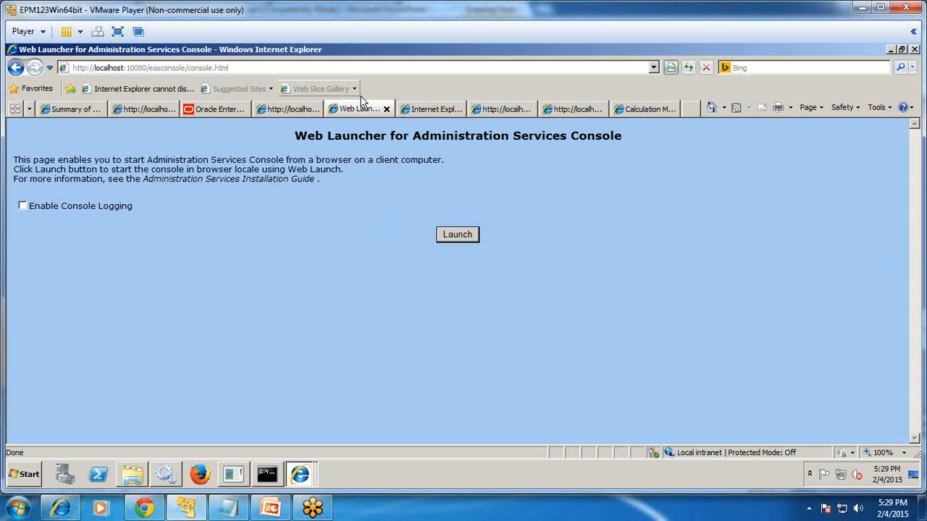
left_click(427, 110)
left_click(345, 67)
key("ctrl+v")
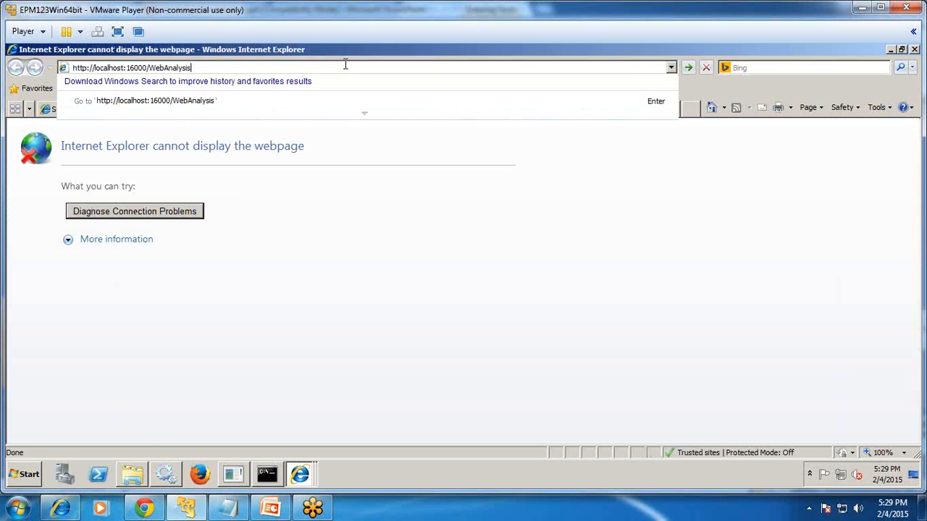
key("Return")
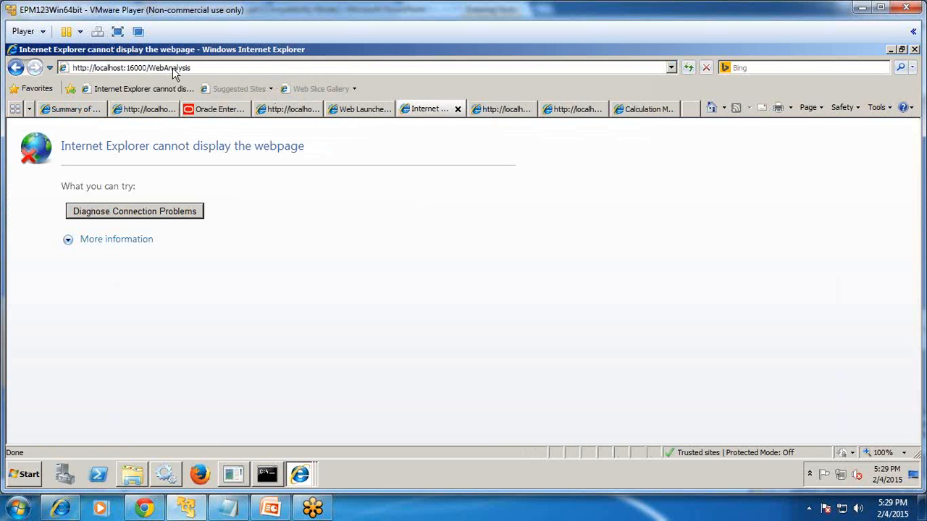
Load the HyperionPlanning URL in another tab and dismiss the compatibility view warning.
key("alt+Tab")
key("alt+Tab")
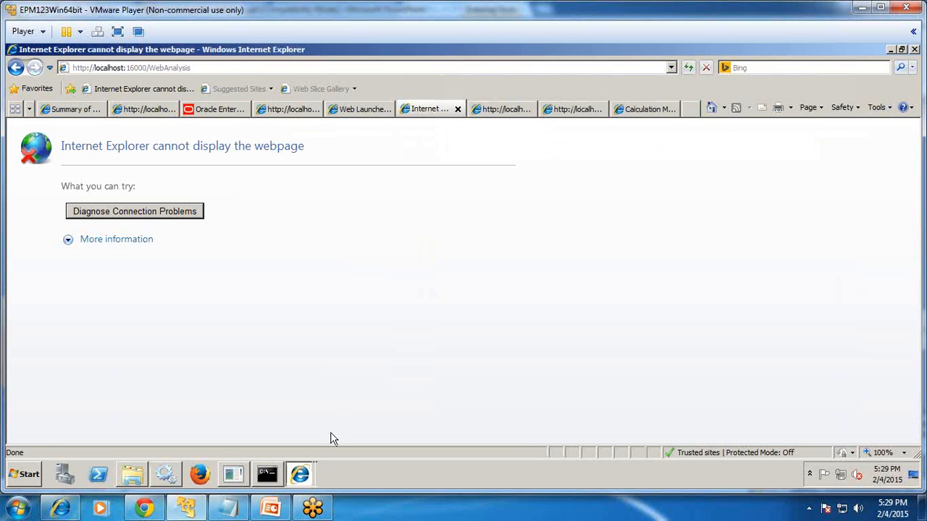
left_click(272, 510)
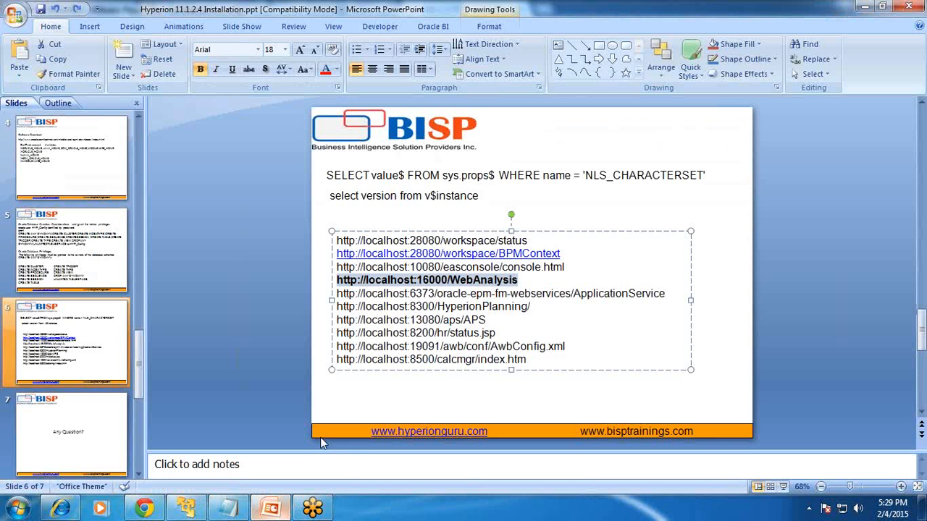
left_click(612, 295)
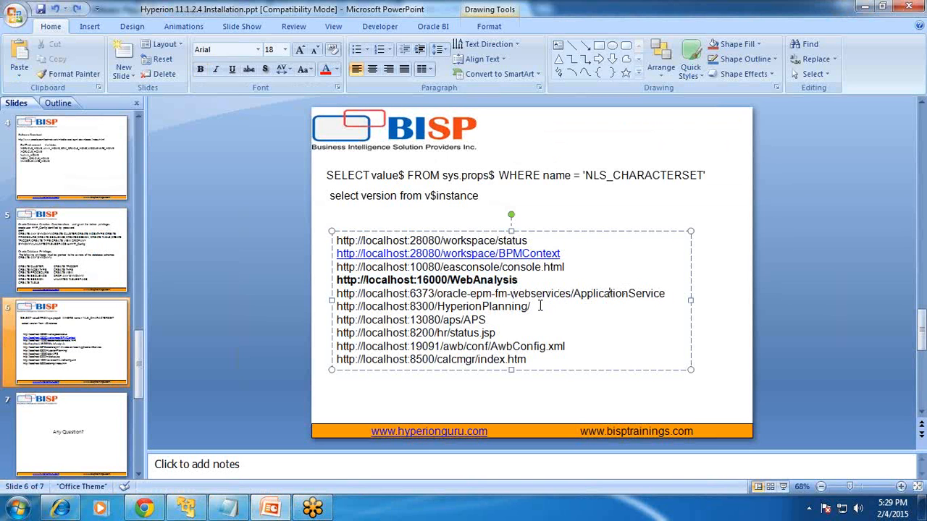
left_click_drag(534, 306, 328, 310)
key("ctrl+c")
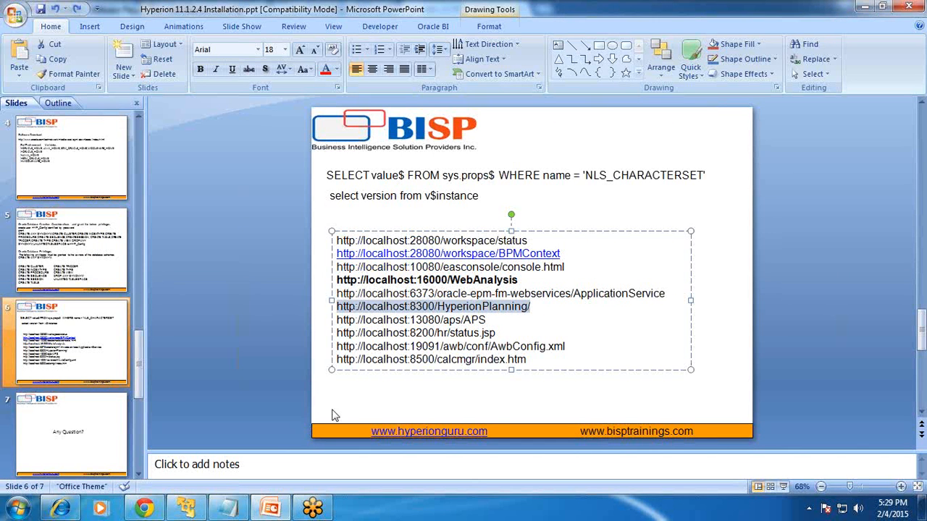
left_click(186, 509)
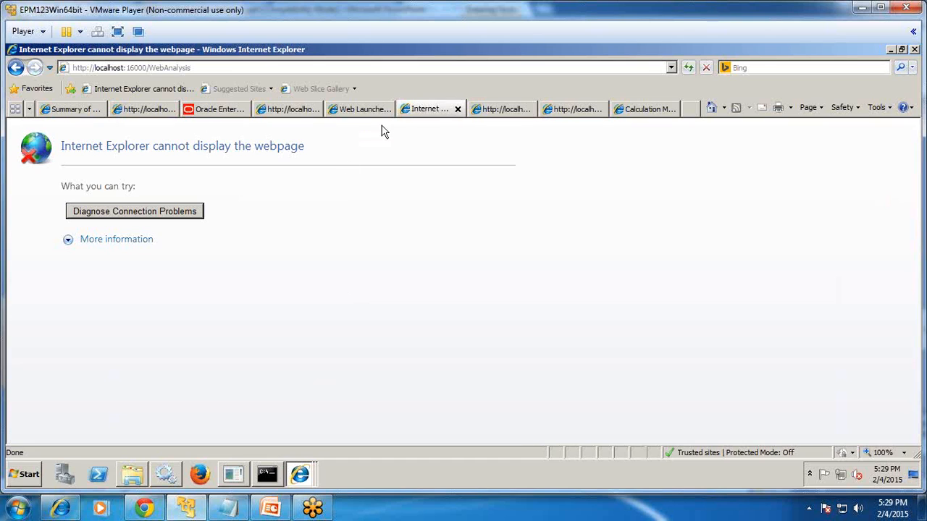
left_click(482, 109)
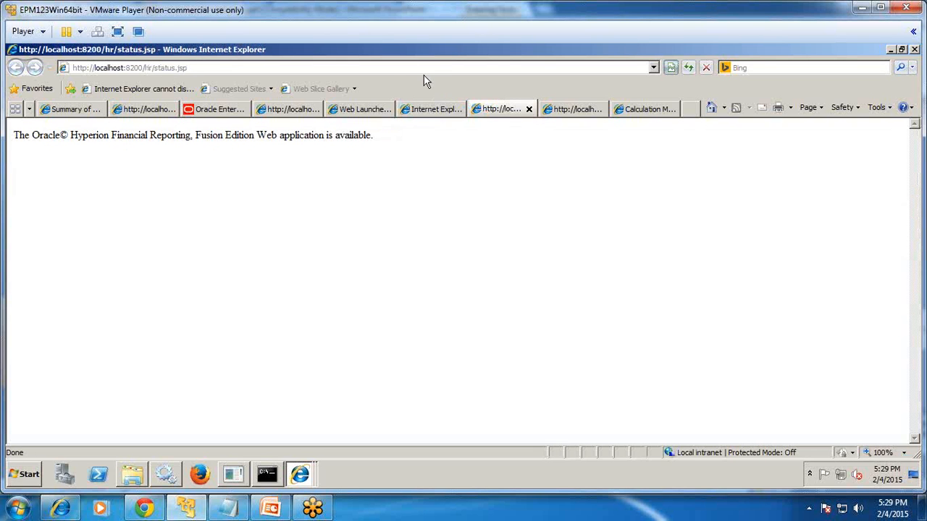
left_click(424, 69)
key("ctrl+v")
key("Return")
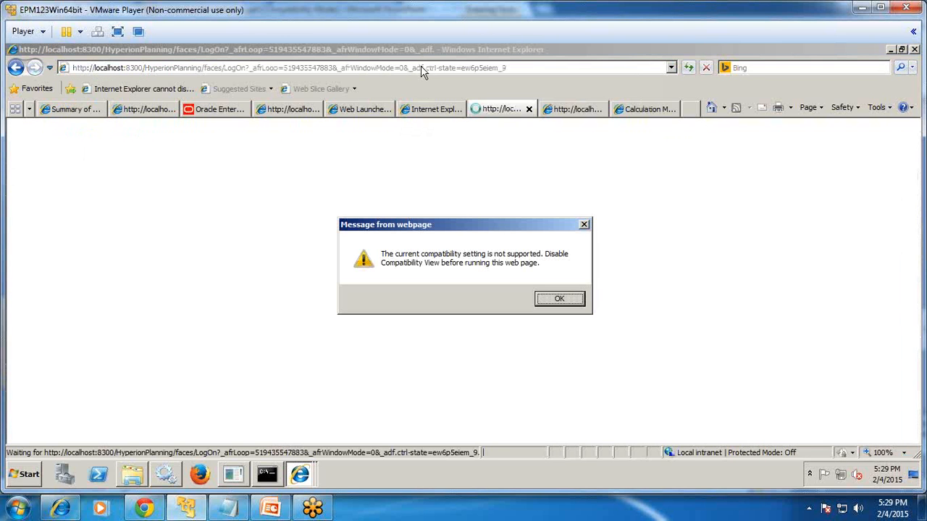
left_click(553, 299)
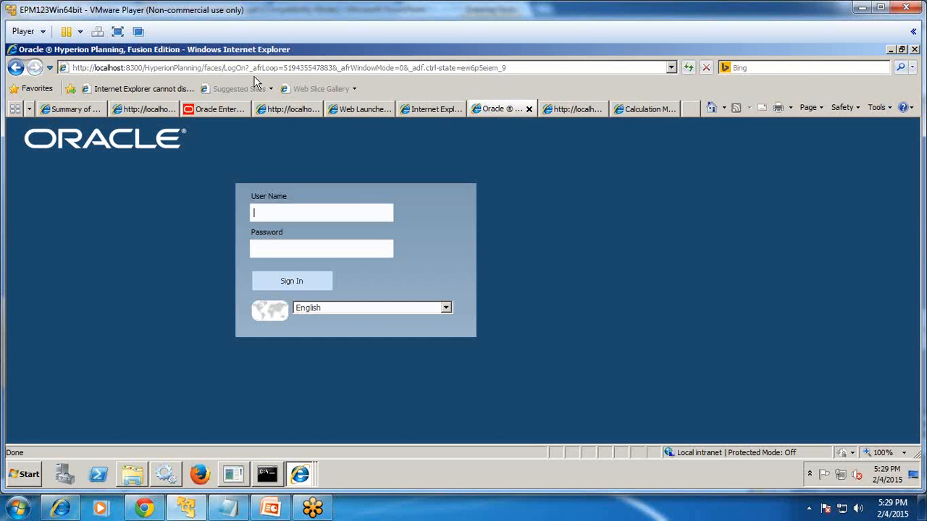
Check the Internet Explorer version in About Internet Explorer, then close it.
key("alt")
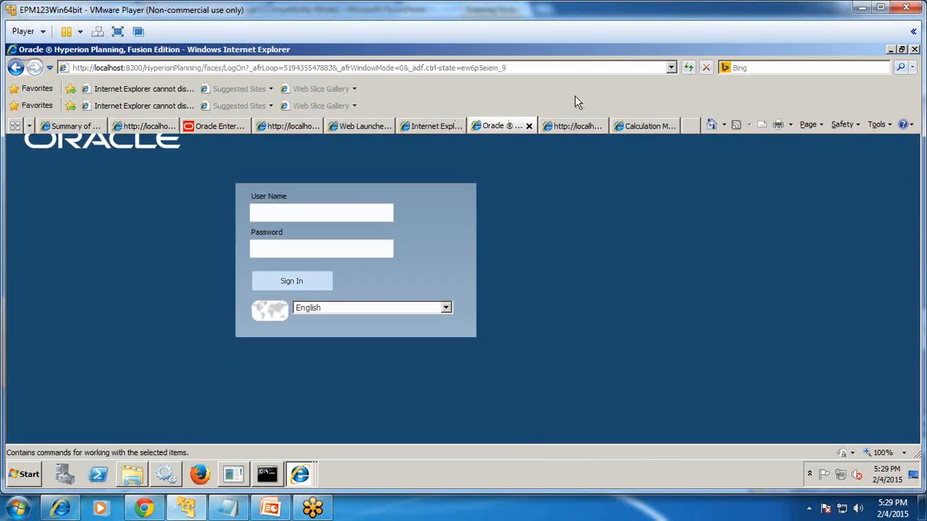
key("f")
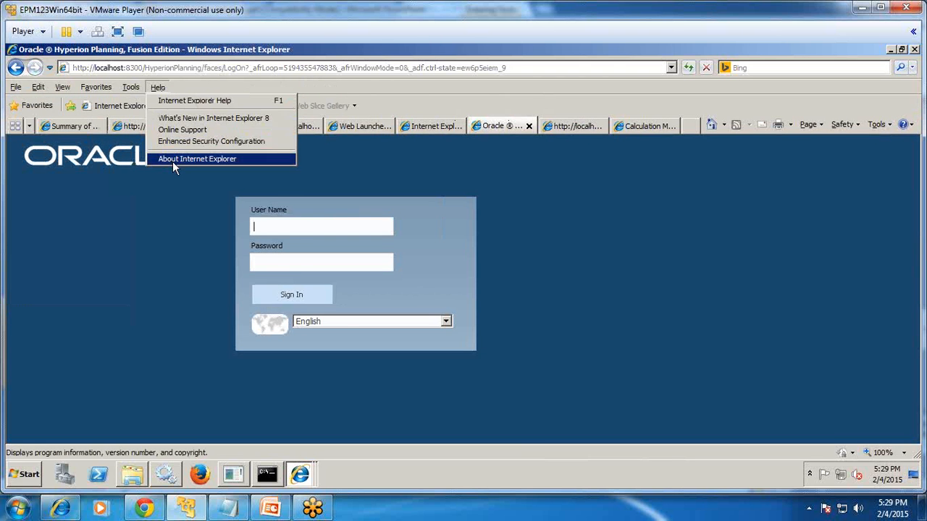
left_click(172, 162)
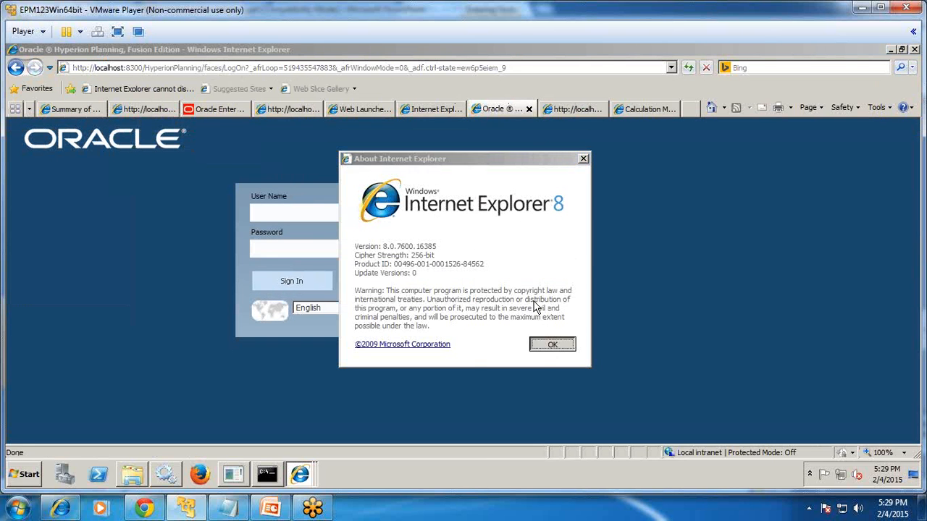
left_click(544, 346)
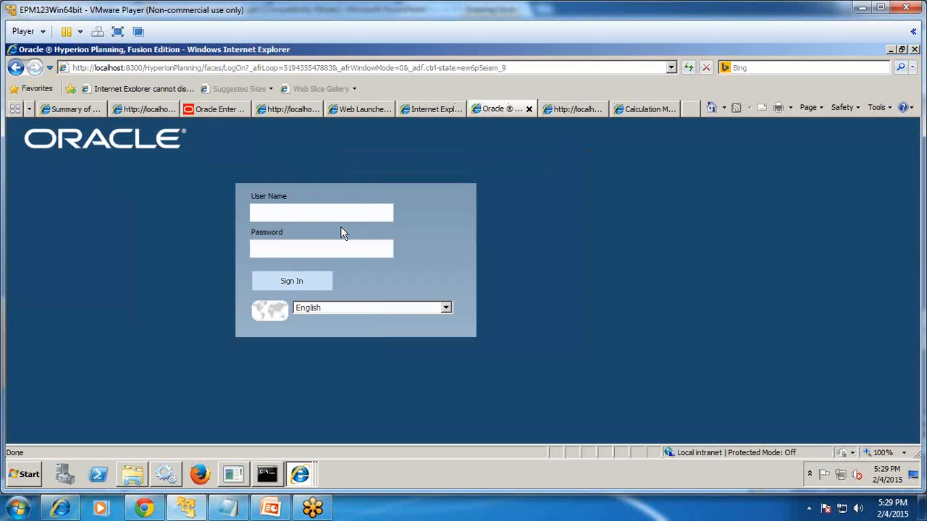
key("alt+Tab")
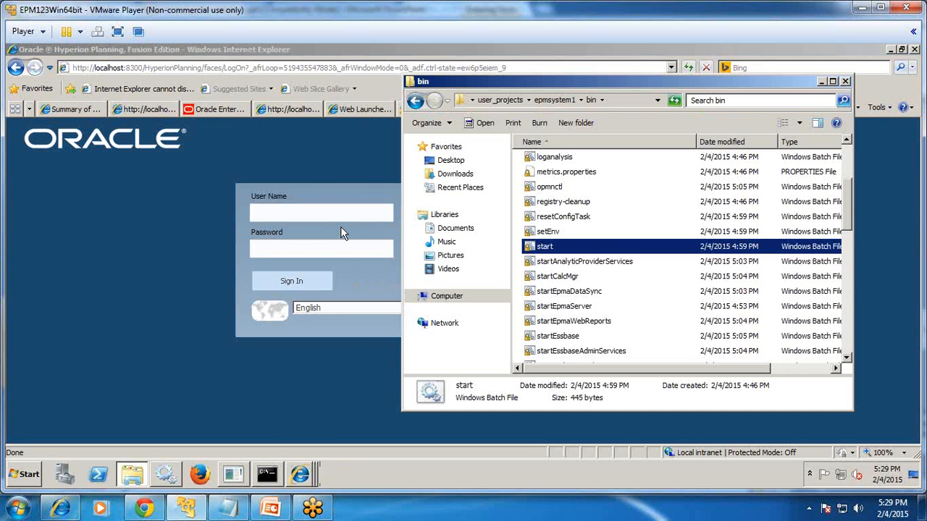
Open the Provider Services (APS) URL and confirm the Hyperion Provider Services page loads.
key("alt+Tab")
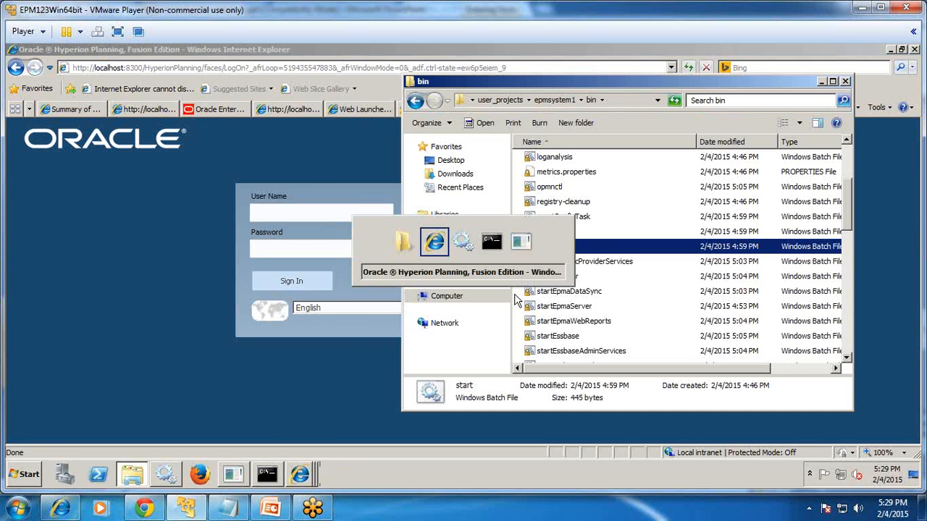
left_click(270, 508)
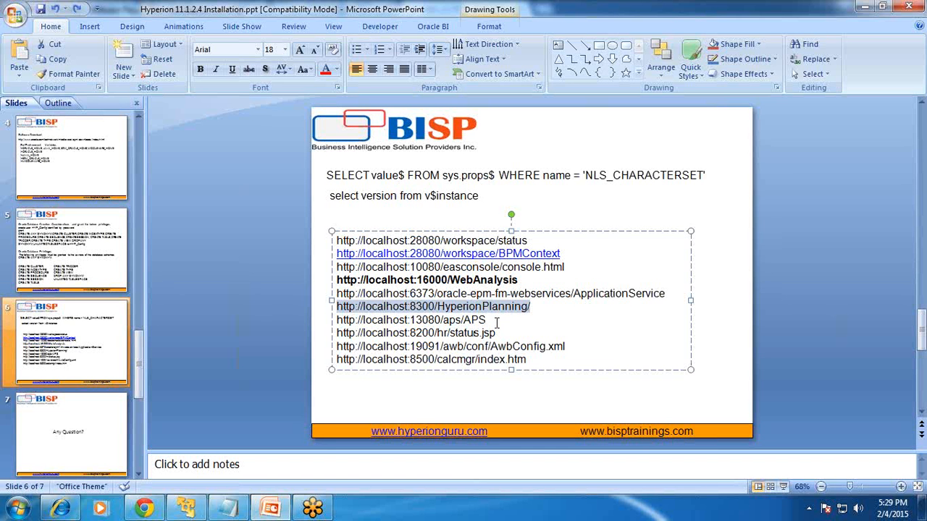
left_click_drag(496, 322, 295, 327)
key("ctrl+c")
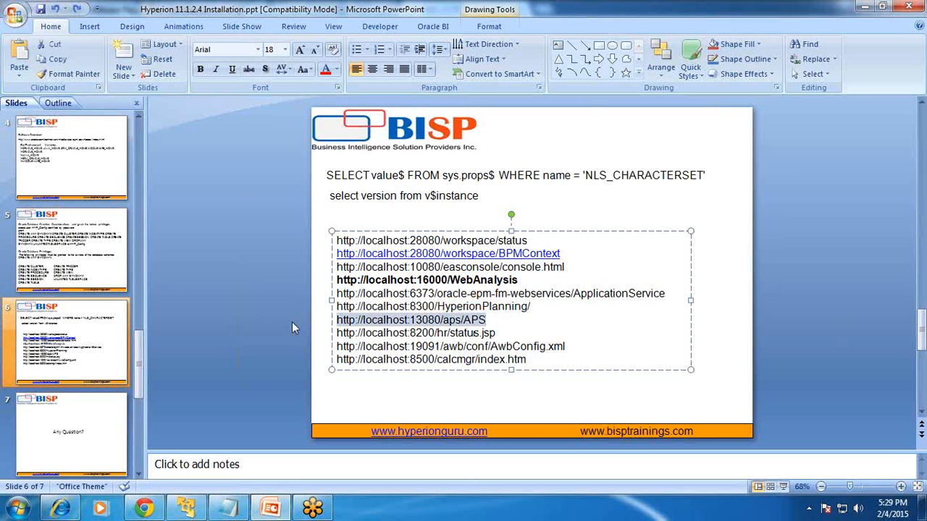
left_click(187, 508)
left_click(571, 109)
left_click(427, 72)
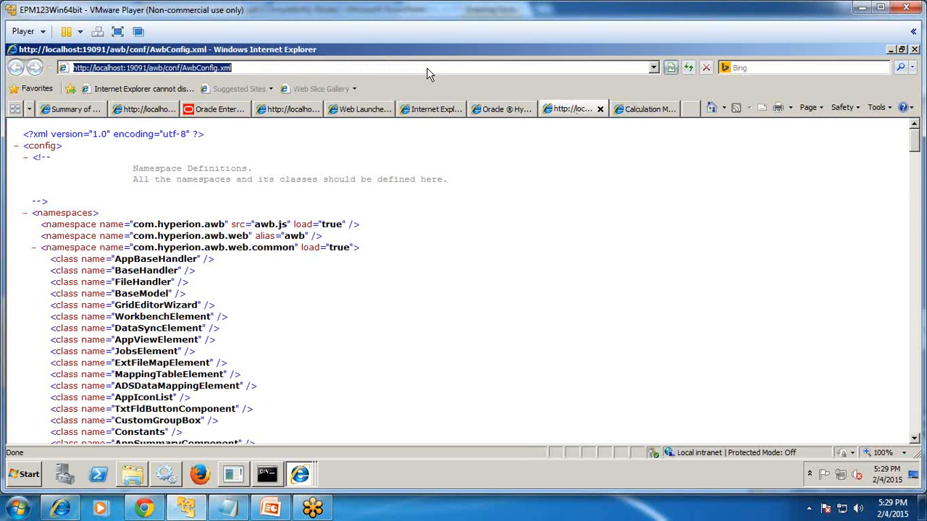
key("ctrl+v")
key("Return")
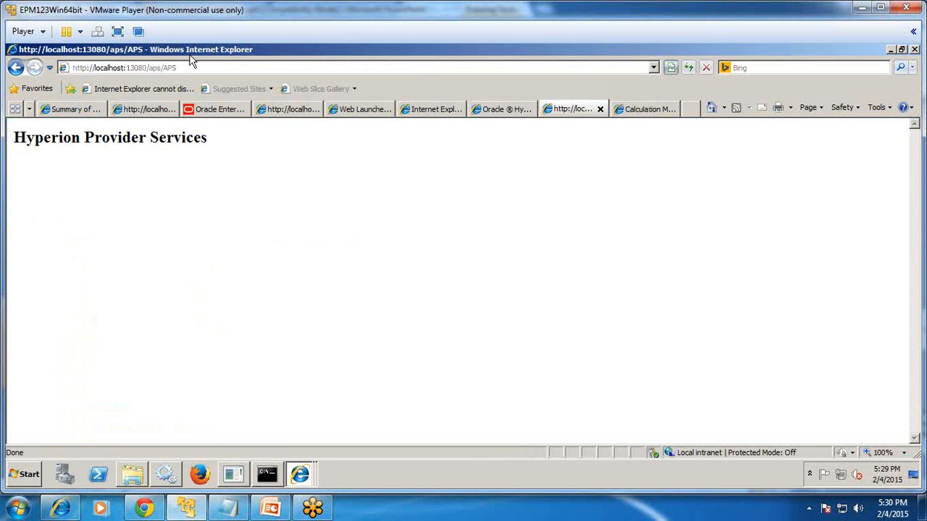
left_click_drag(13, 139, 234, 140)
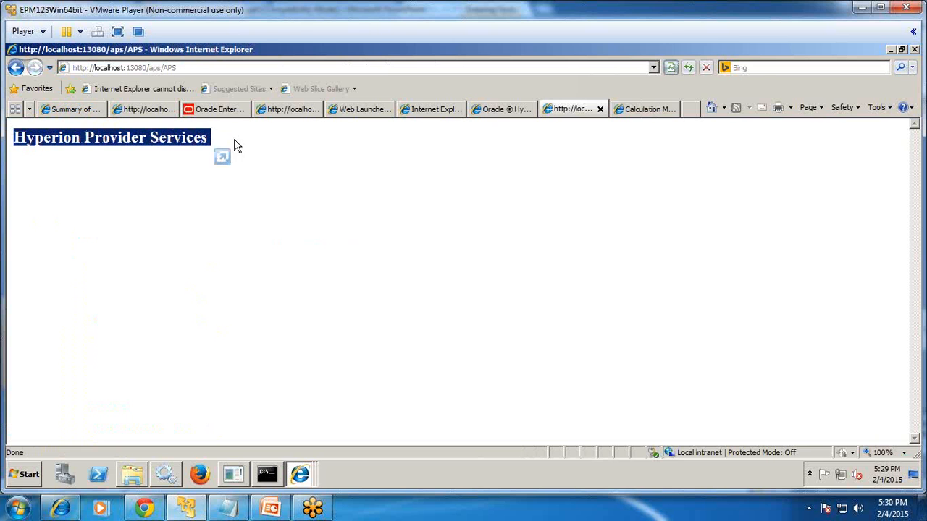
Load the Financial Reporting hr/status.jsp URL and confirm the application-available message.
left_click(271, 508)
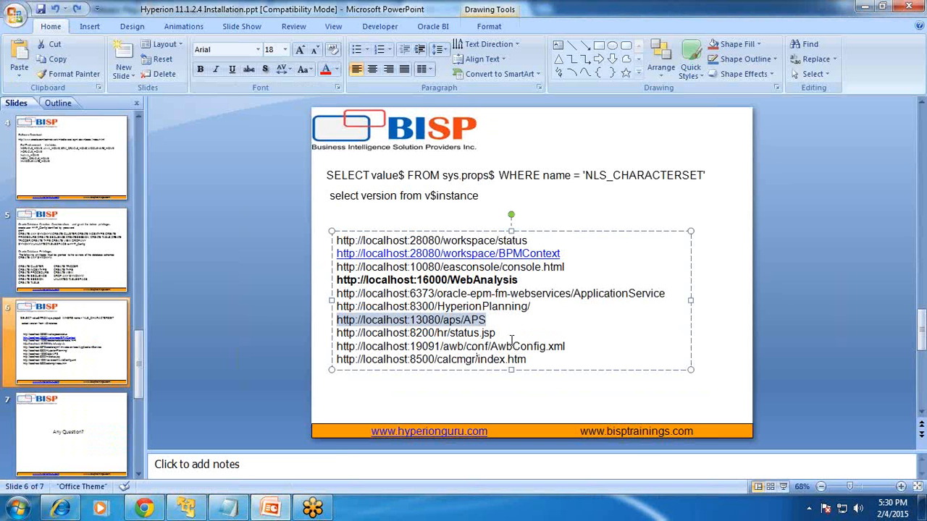
left_click_drag(511, 339, 320, 338)
key("ctrl+c")
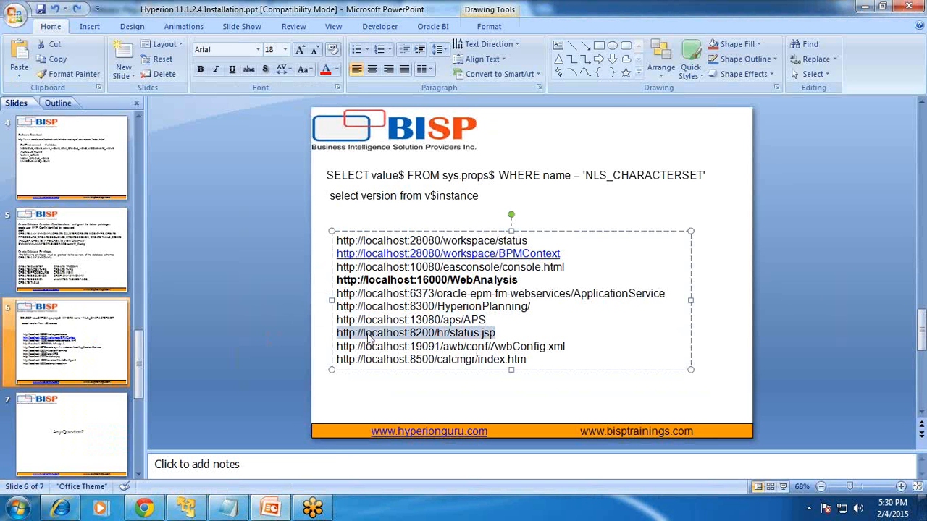
key("alt+Tab")
left_click(636, 110)
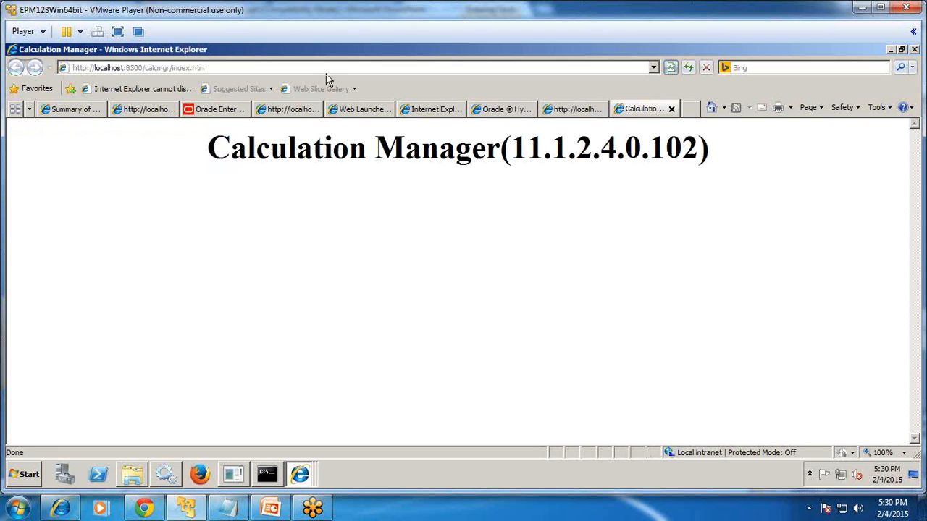
left_click(324, 72)
key("ctrl+v")
key("Return")
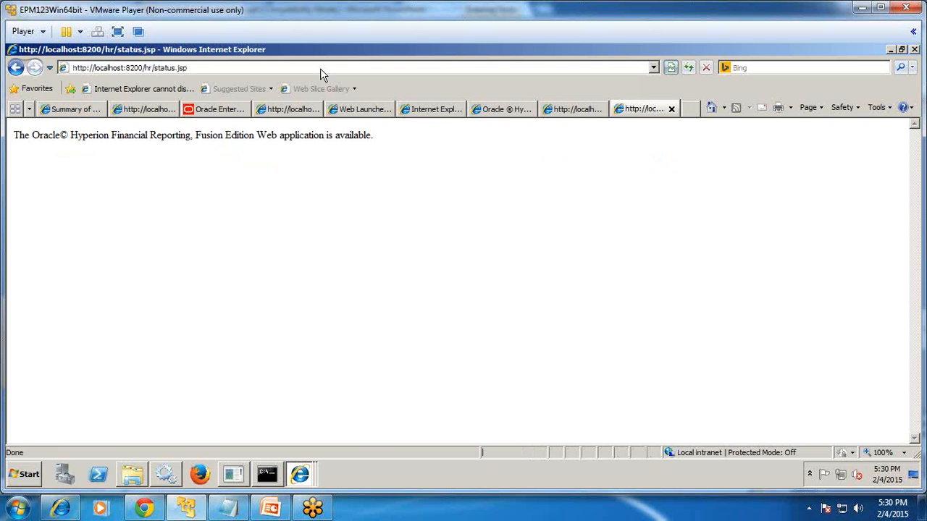
left_click_drag(151, 135, 376, 134)
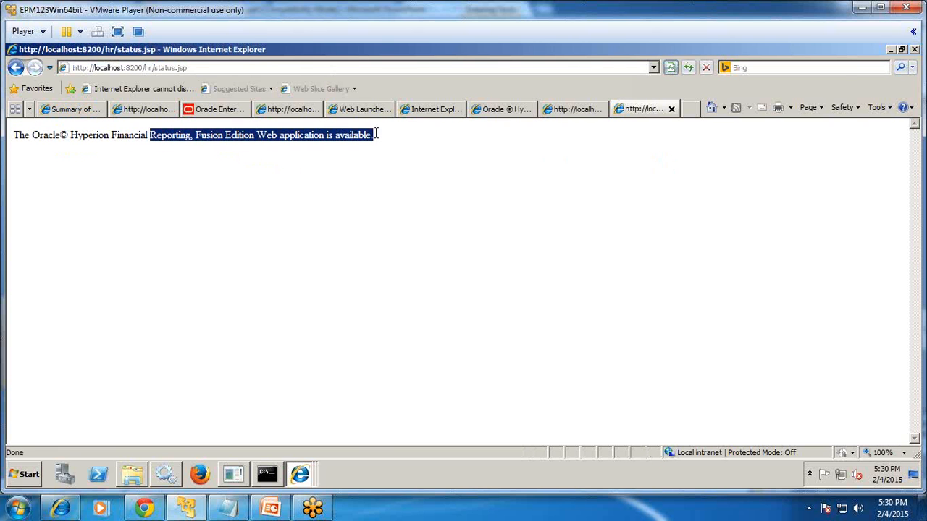
Load the AwbConfig.xml URL and scroll through the displayed XML.
key("alt+Tab")
key("alt+Tab")
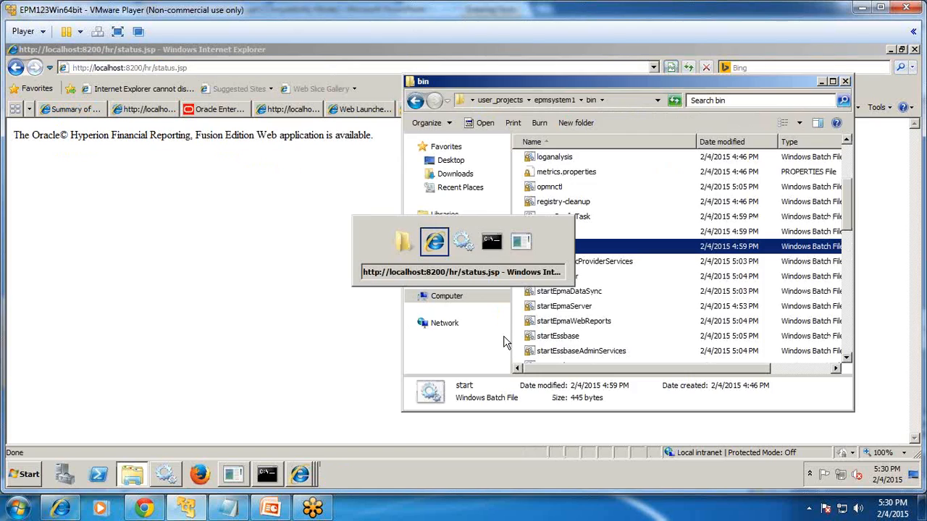
left_click(272, 510)
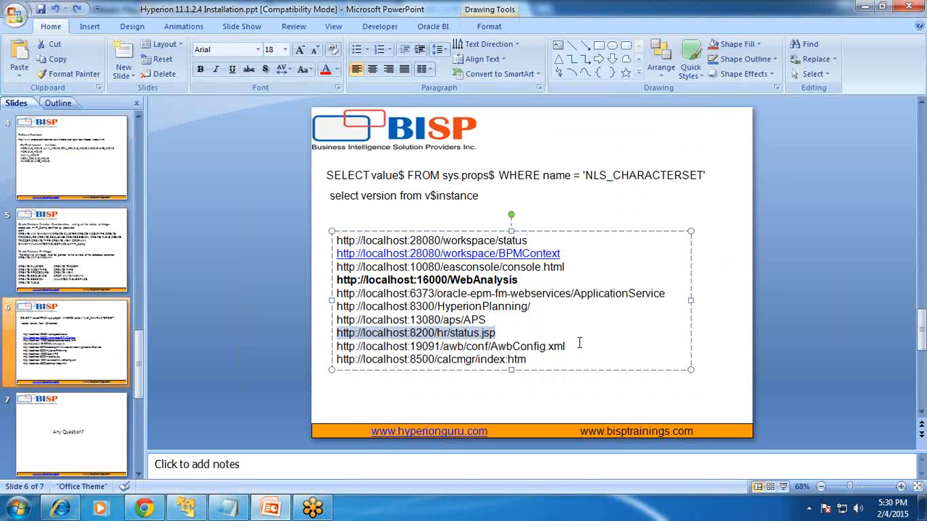
left_click_drag(579, 344, 302, 349)
key("ctrl+c")
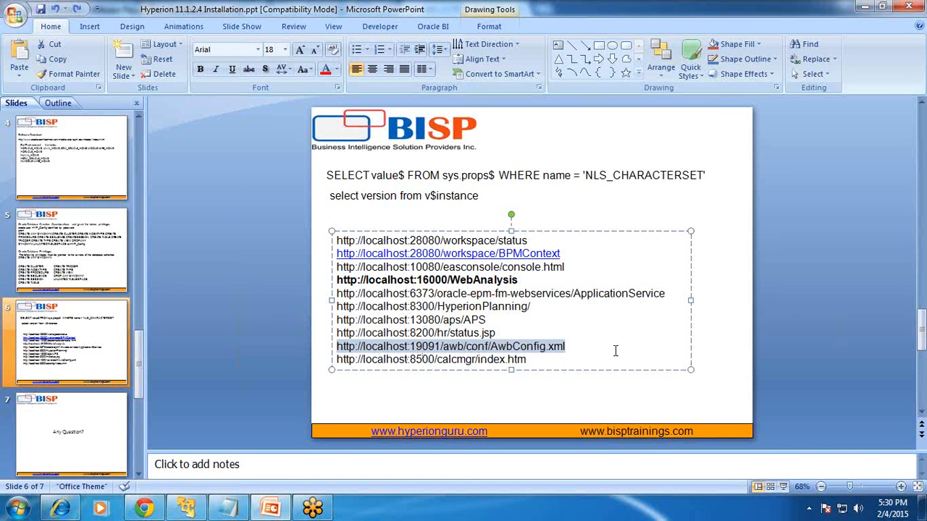
key("alt+Tab")
left_click(588, 116)
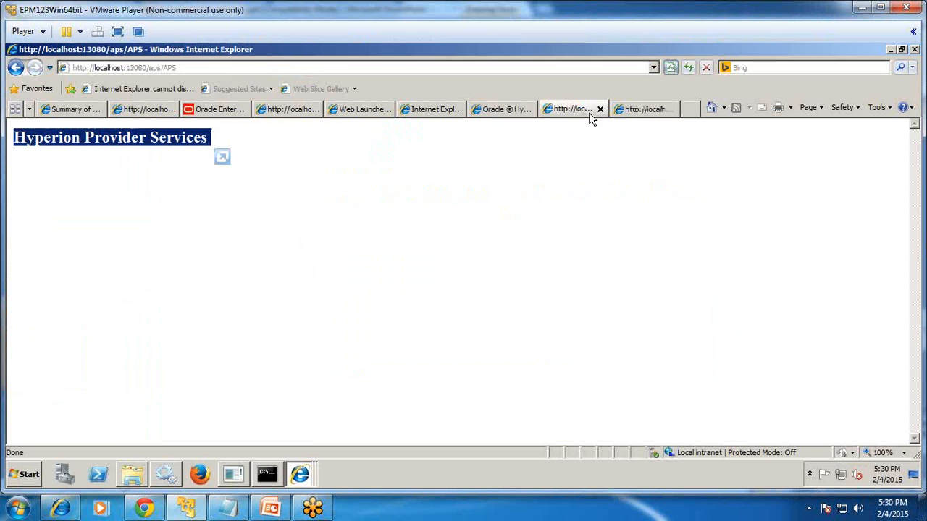
left_click(461, 72)
key("ctrl+v")
key("Return")
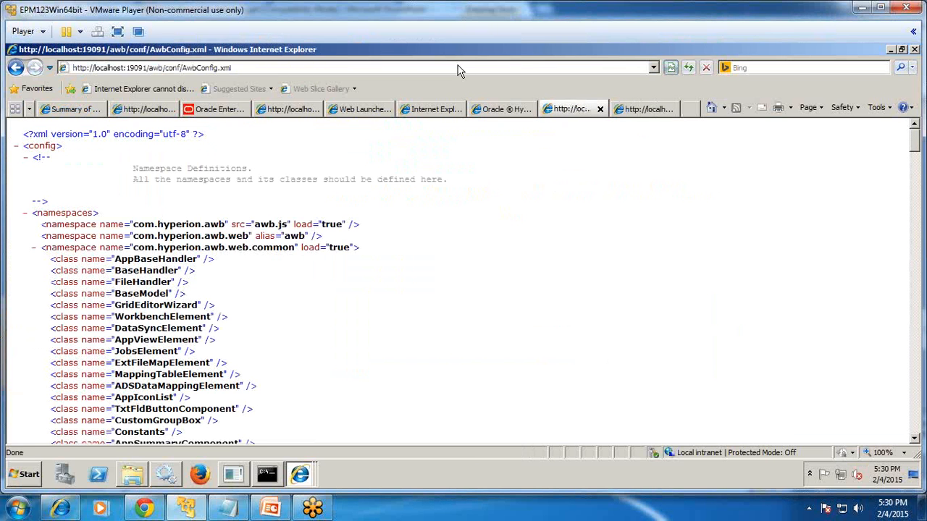
scroll(92, 223, "down", 3)
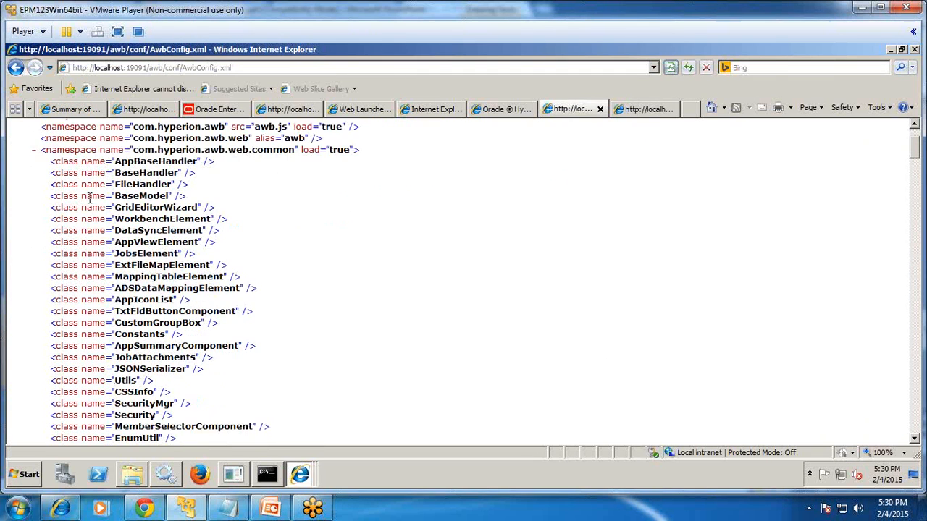
scroll(89, 198, "down", 7)
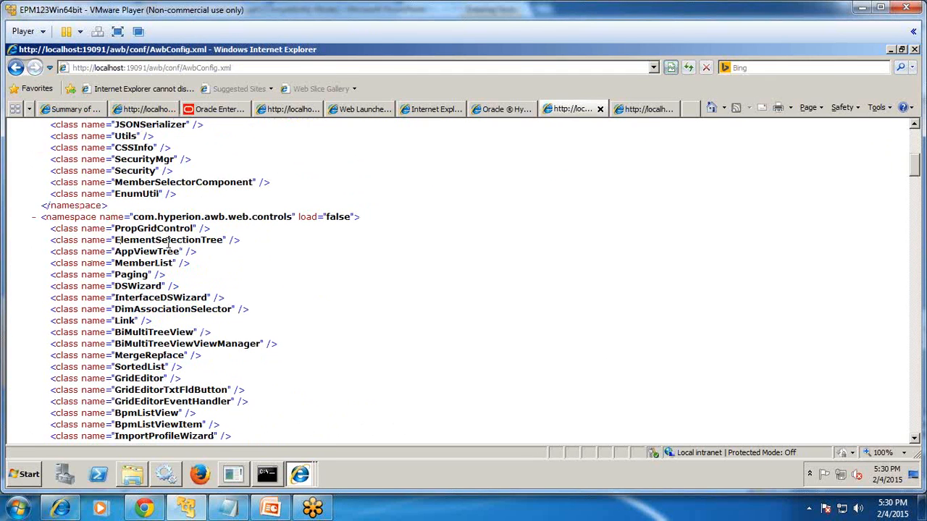
Load the calcmgr/index.htm URL and confirm Calculation Manager version 11.1.2.4.0.102.
left_click(131, 474)
left_click(269, 510)
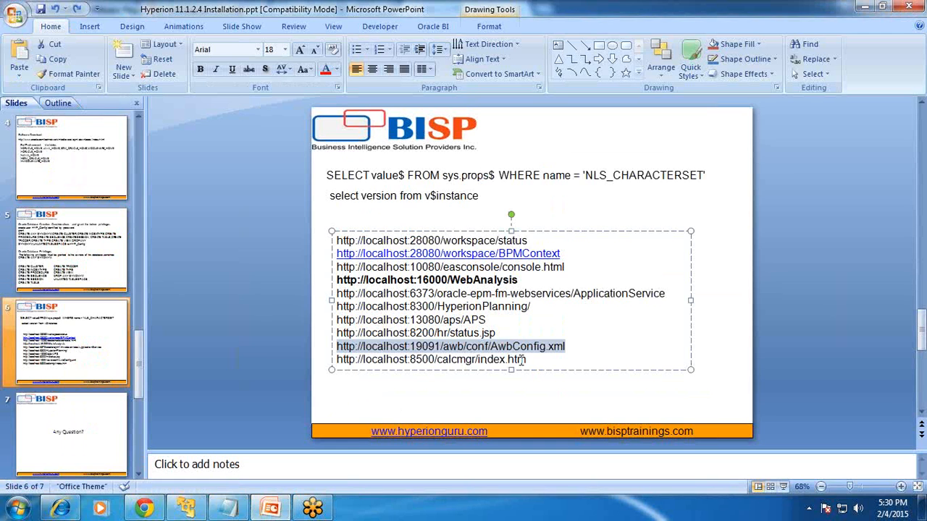
left_click_drag(528, 360, 339, 362)
key("ctrl+c")
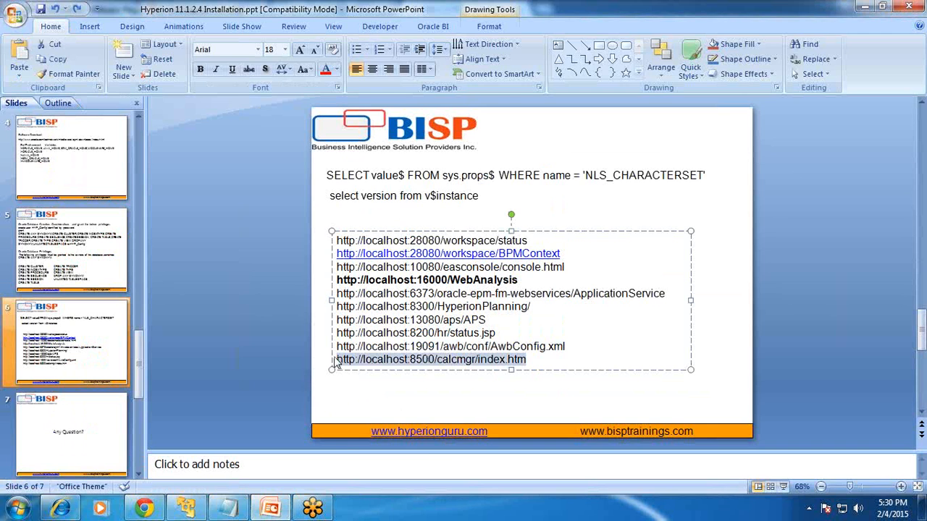
key("alt+Tab")
left_click(418, 53)
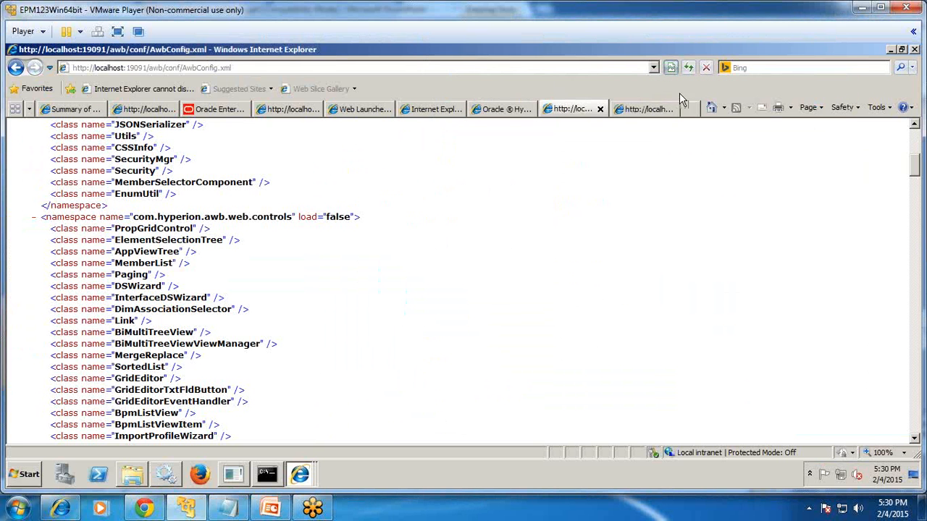
left_click(646, 112)
left_click(305, 66)
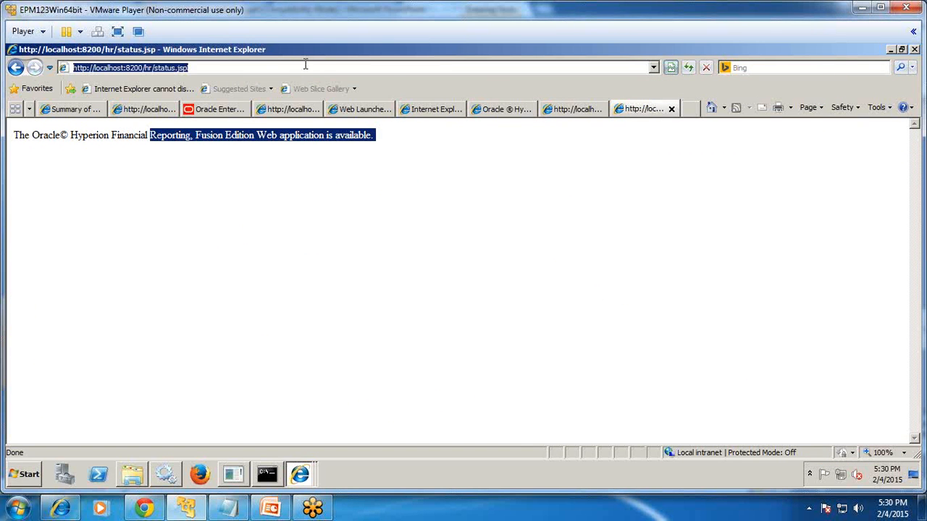
key("ctrl+v")
key("Return")
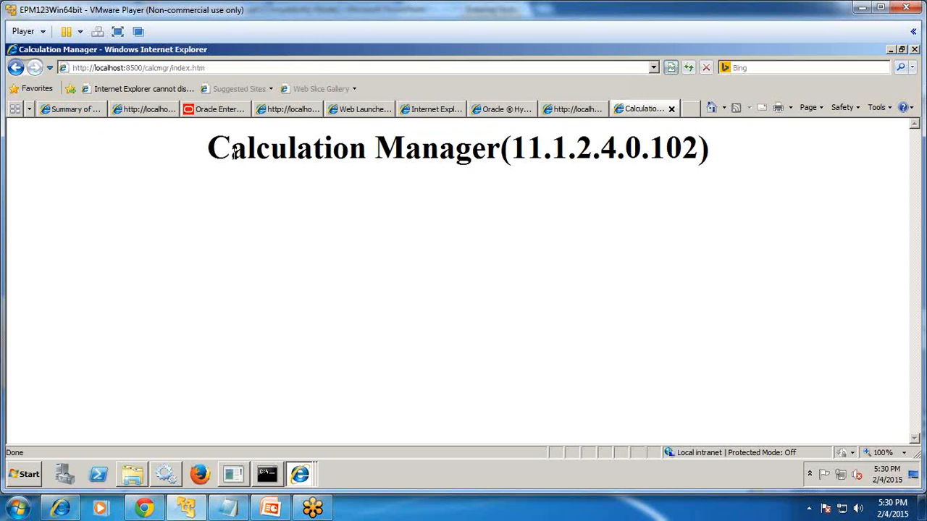
left_click_drag(631, 148, 729, 147)
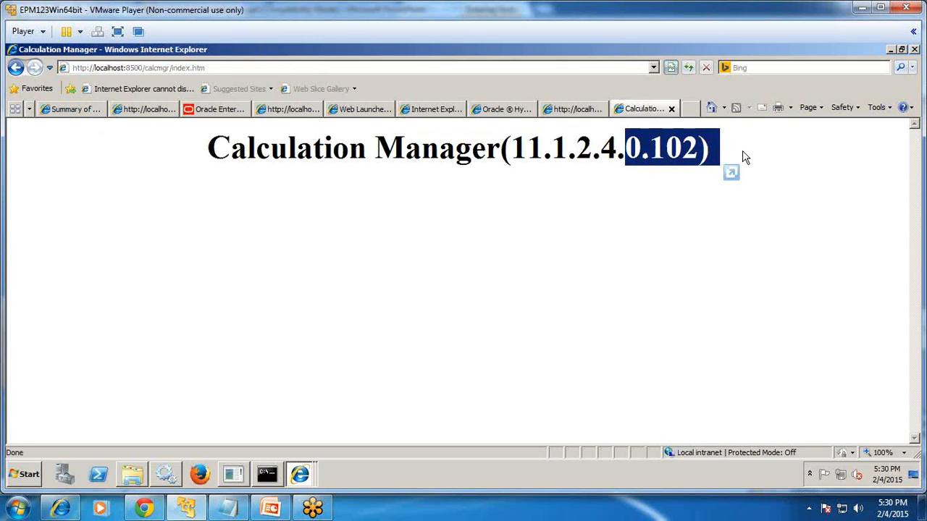
left_click(710, 152)
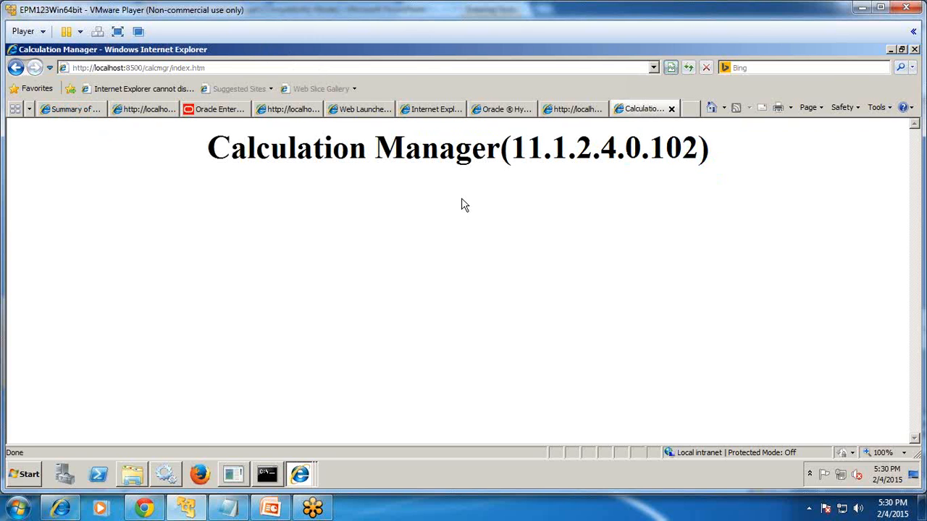
left_click(131, 475)
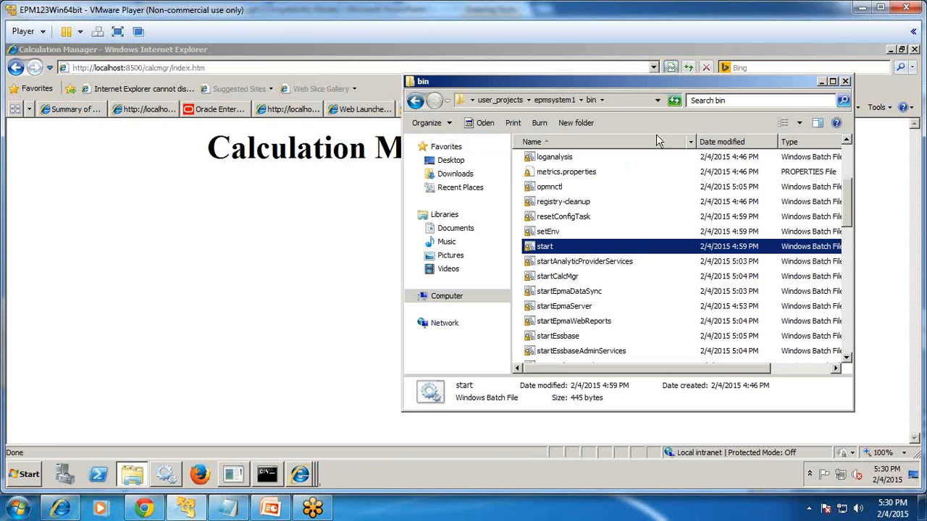
Maximize the epmsystem1 bin folder and run validate.bat.
double_click(628, 85)
left_click(190, 318)
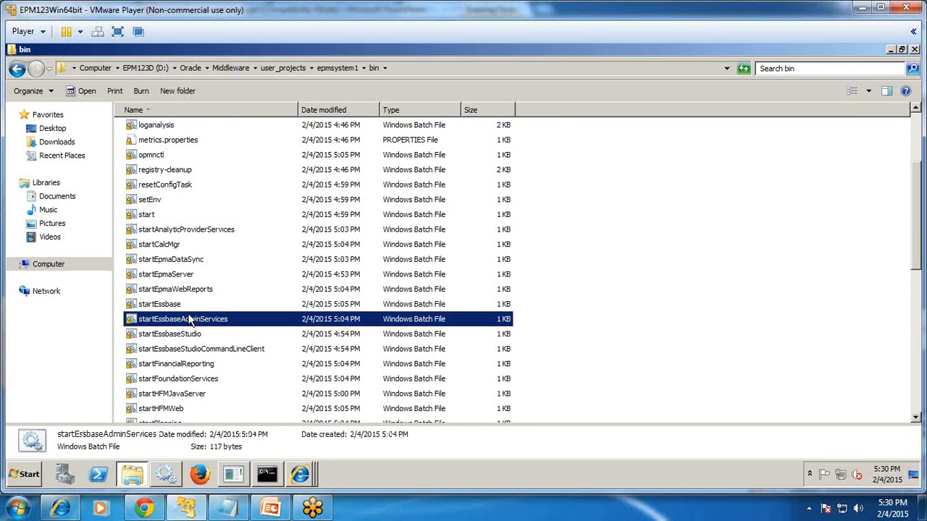
key("v")
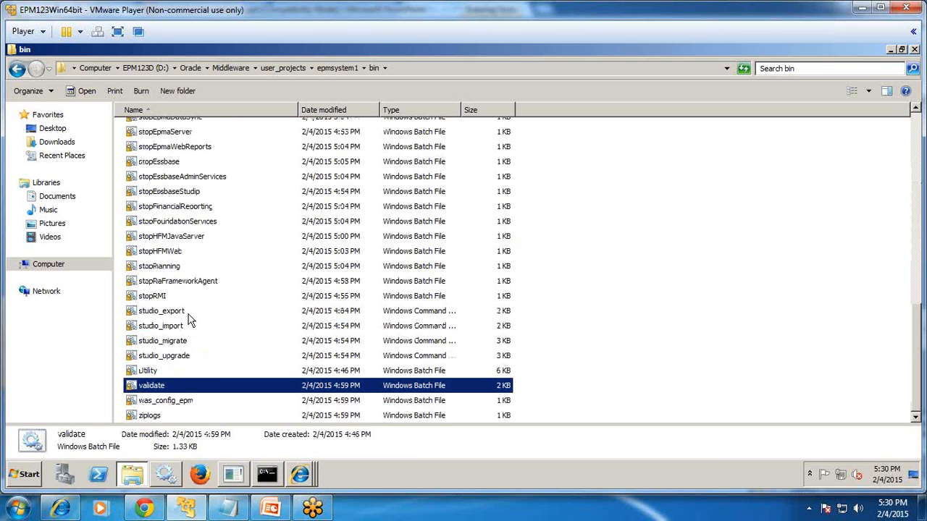
key("Return")
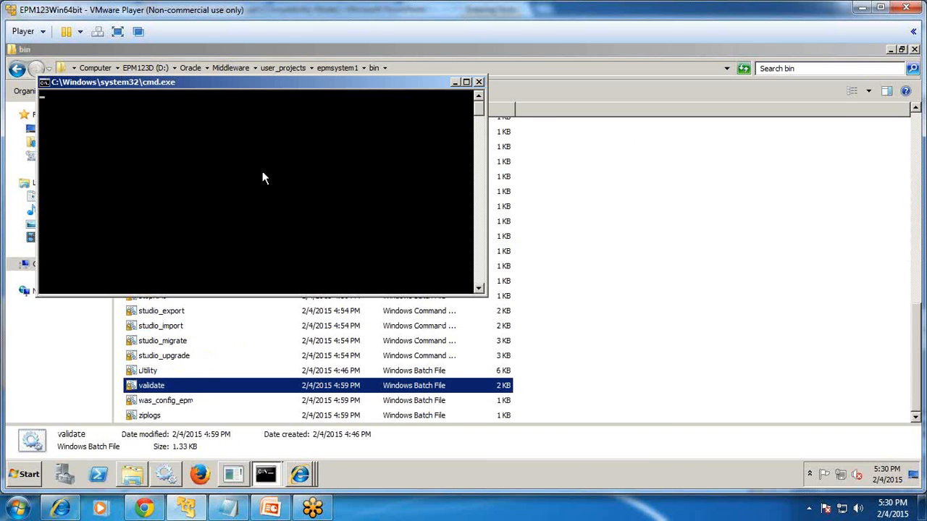
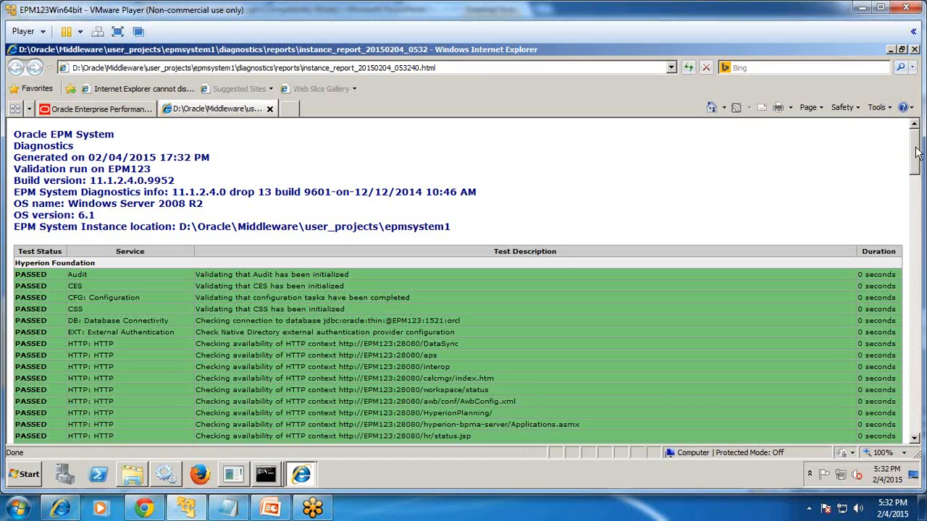
Review the diagnostics report, confirming Foundation, Registry, Essbase and Web Application interop checks passed.
mouse_move(913, 160)
left_mouse_down()
mouse_move(910, 413)
mouse_move(922, 168)
left_mouse_up()
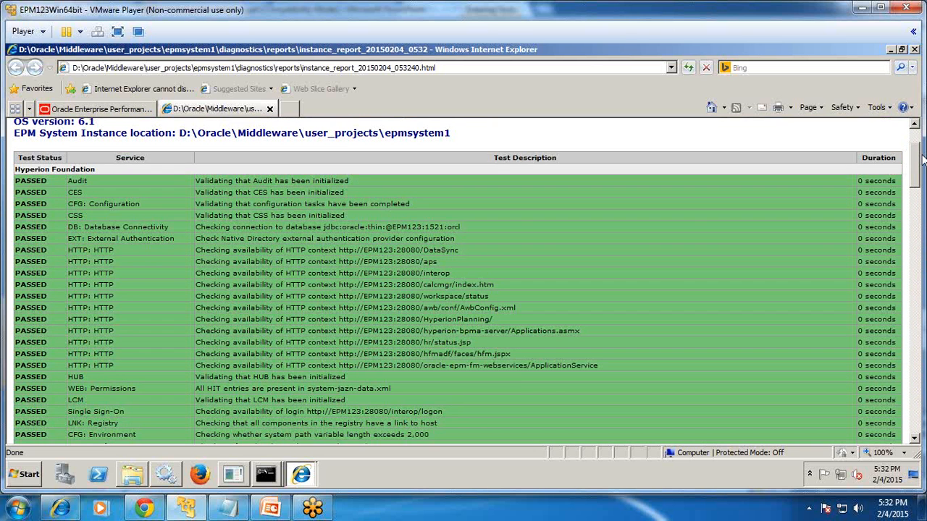
left_click_drag(922, 160, 918, 201)
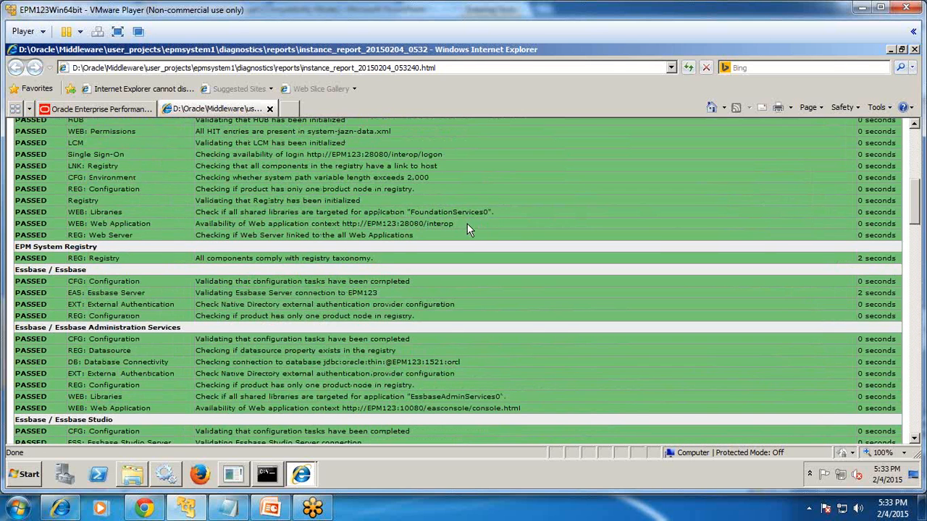
left_click_drag(467, 225, 226, 252)
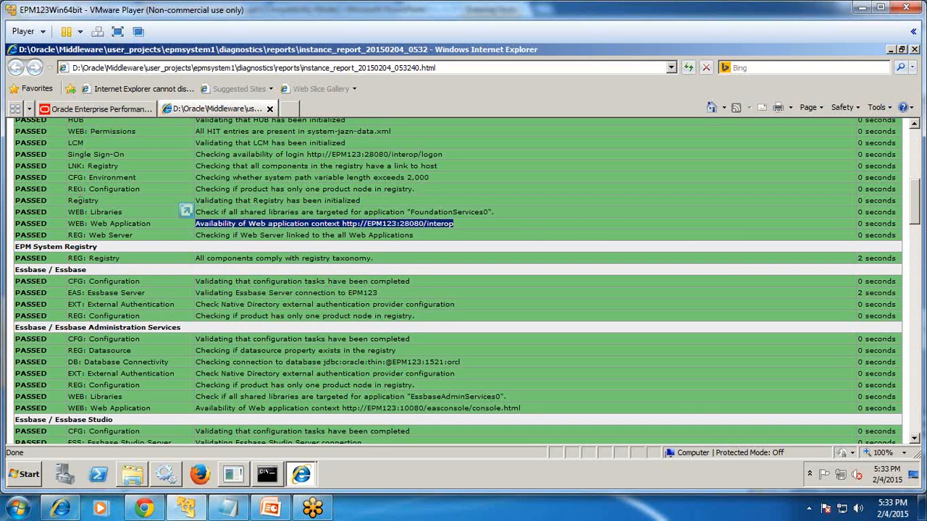
left_click(76, 113)
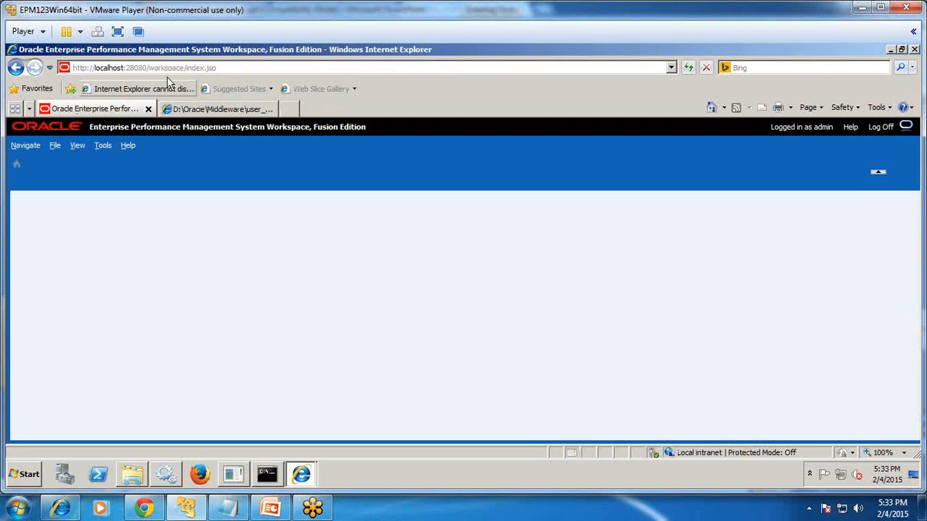
Open the Dimension Library from Navigate > Administer.
left_click(31, 147)
mouse_move(45, 183)
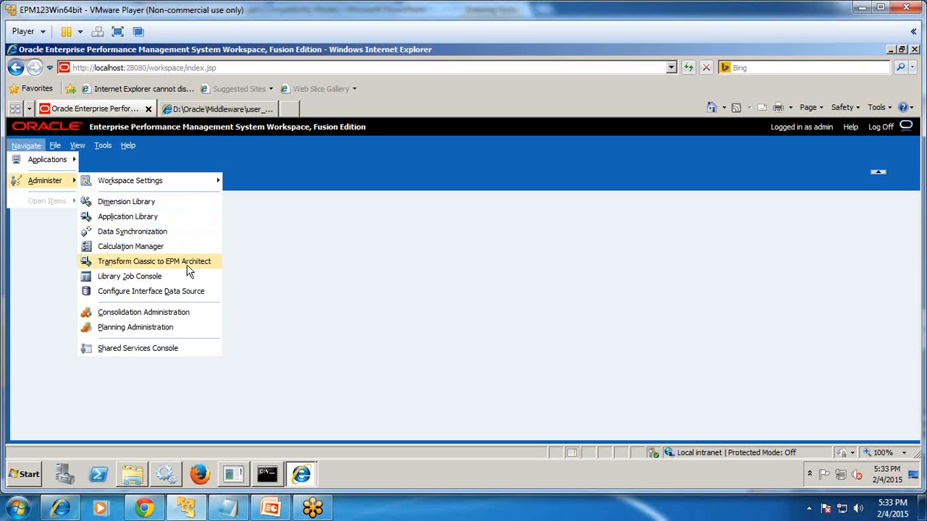
left_click(151, 202)
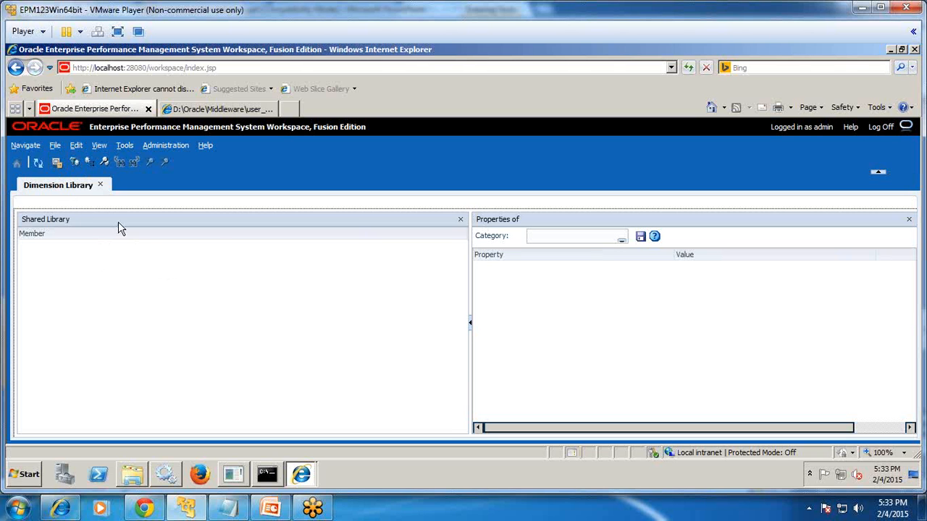
Open the Application Library, then bring back the administration modules list.
left_click(25, 145)
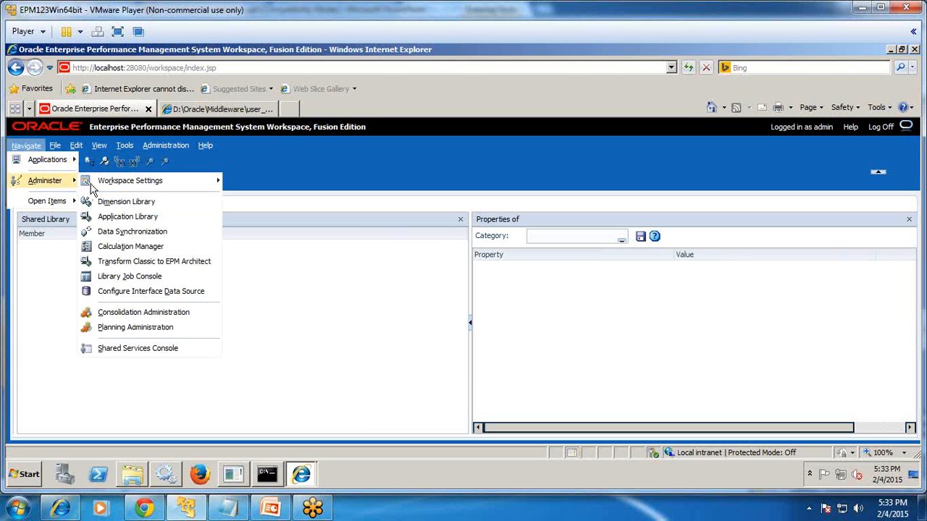
left_click(126, 217)
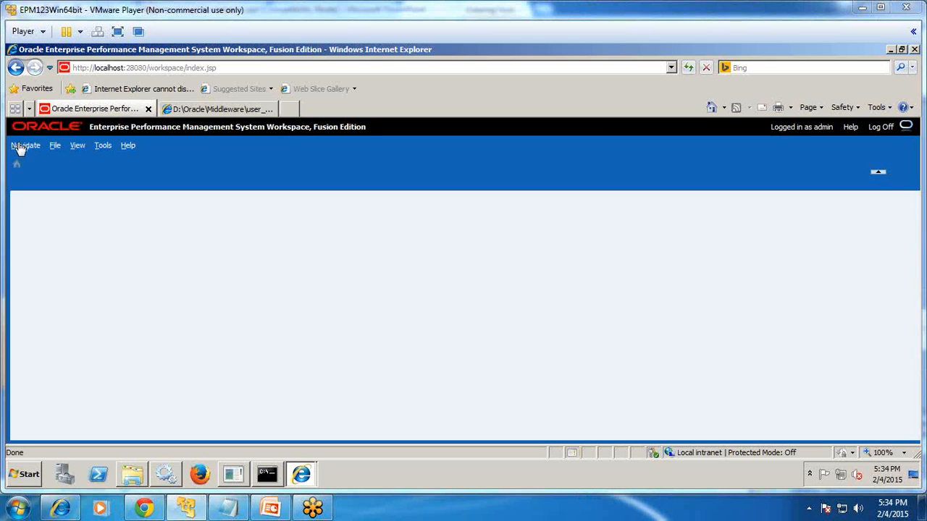
left_click(25, 146)
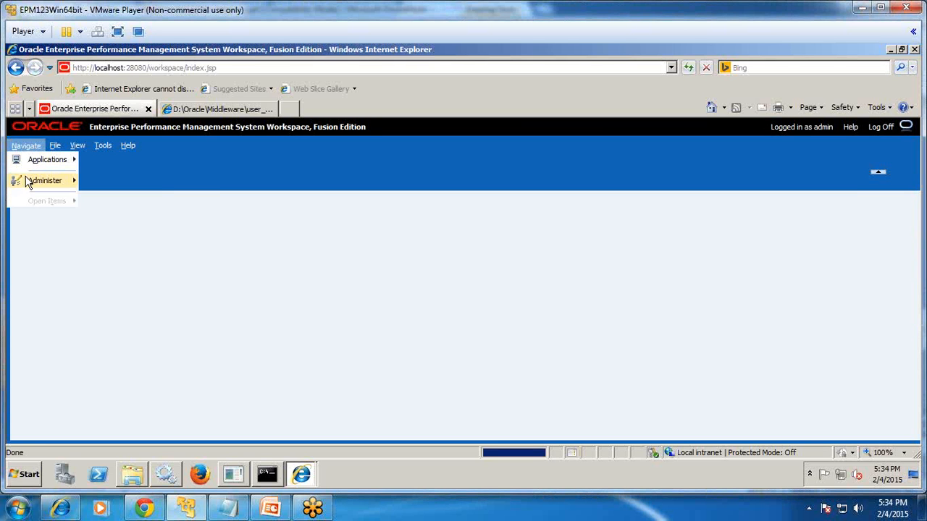
mouse_move(65, 182)
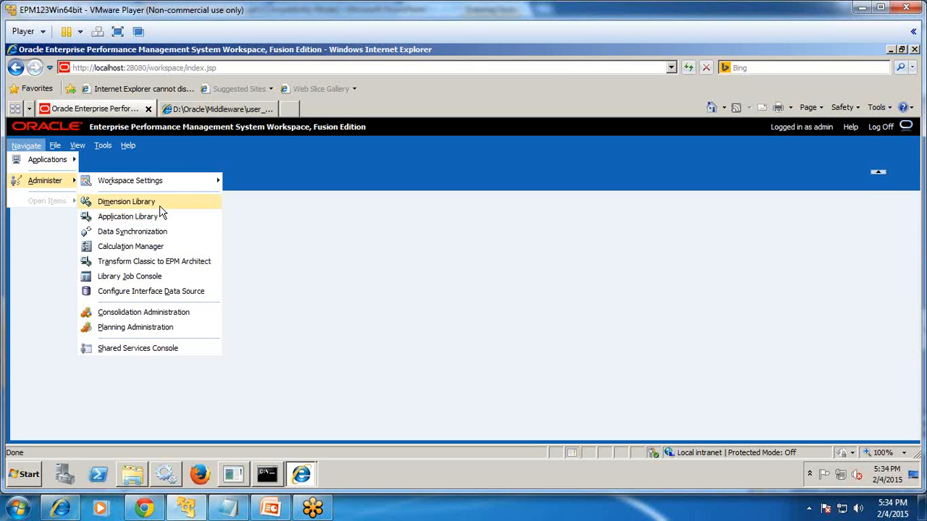
Open Planning Administration, accepting both compatibility setting warnings.
left_click(154, 328)
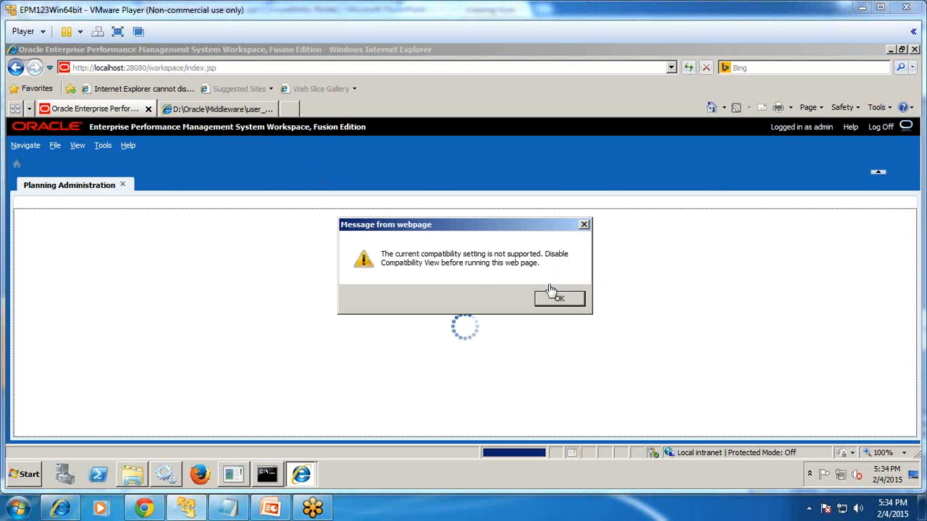
left_click(558, 299)
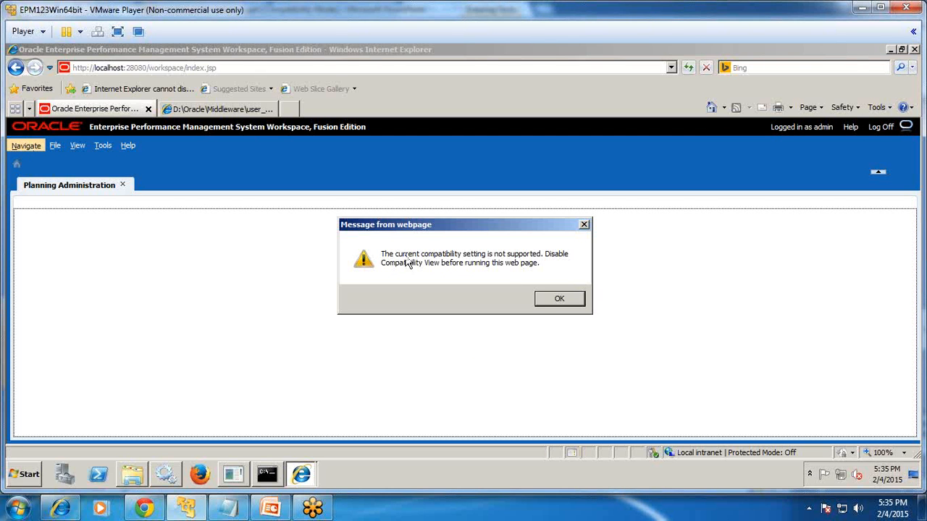
left_click(556, 299)
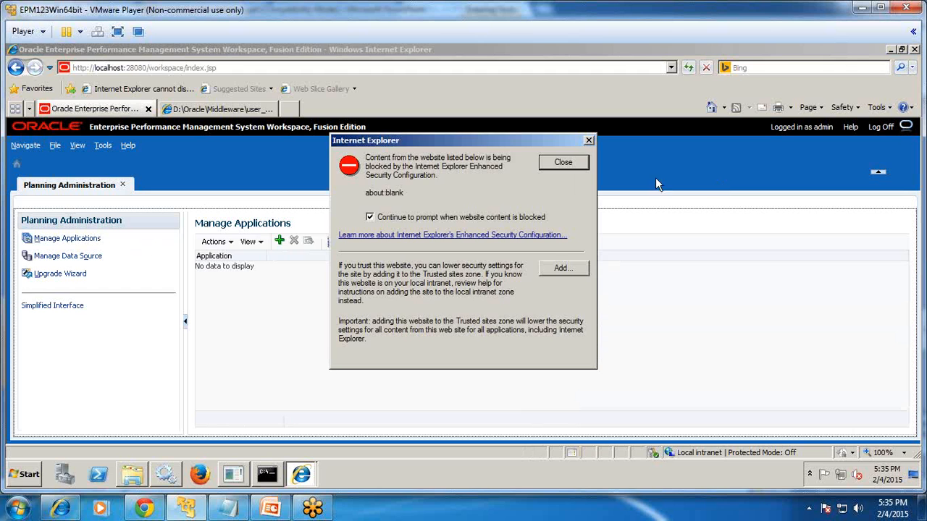
Add about:blank to Trusted sites so the Manage Applications page loads unblocked.
left_click(562, 269)
left_click(554, 231)
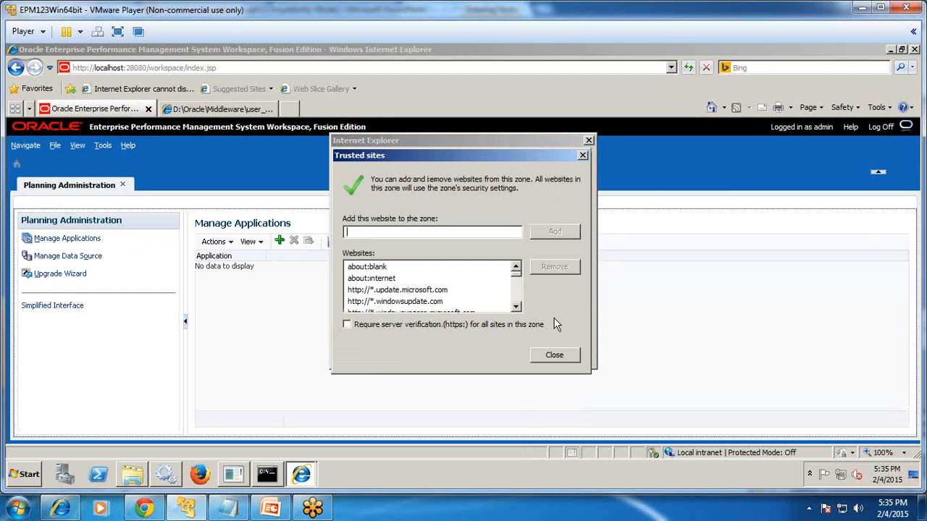
left_click(554, 354)
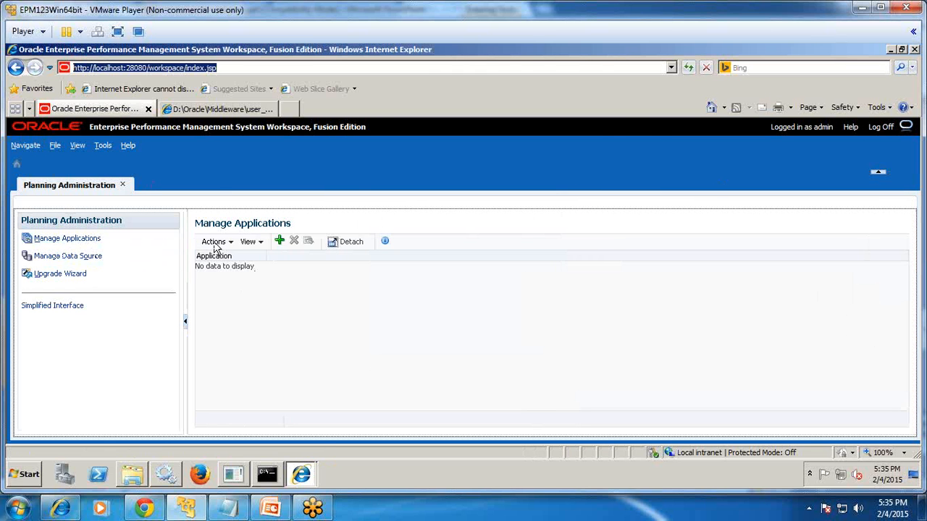
left_click(26, 145)
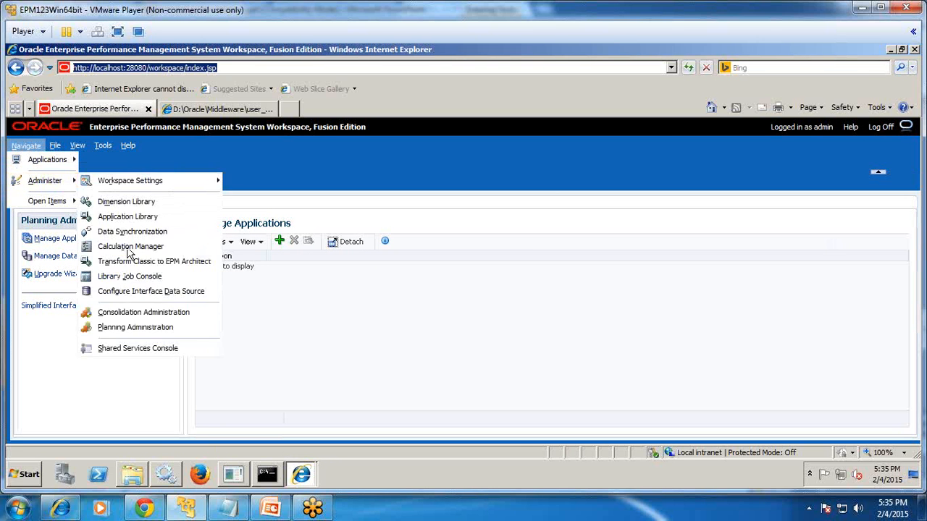
Open Consolidation Administration to its Applications list, accepting the compatibility warning.
mouse_move(60, 184)
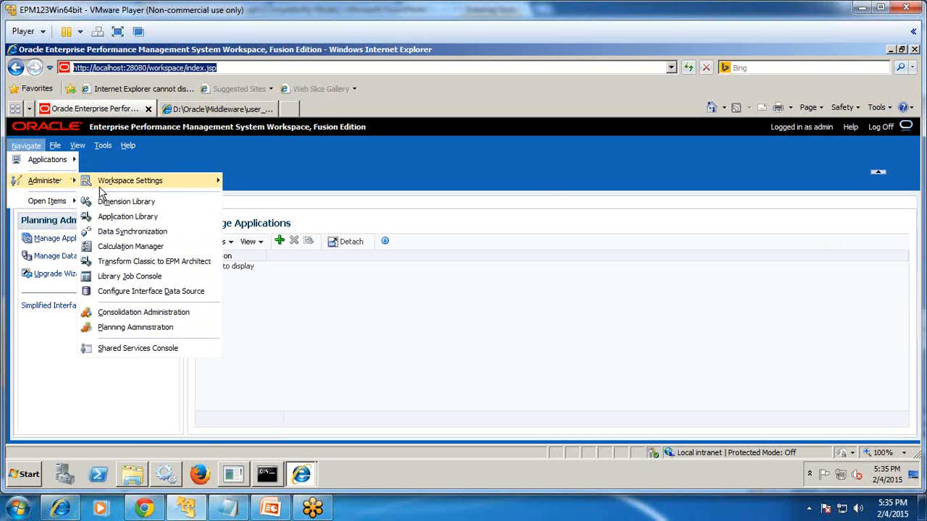
left_click(159, 311)
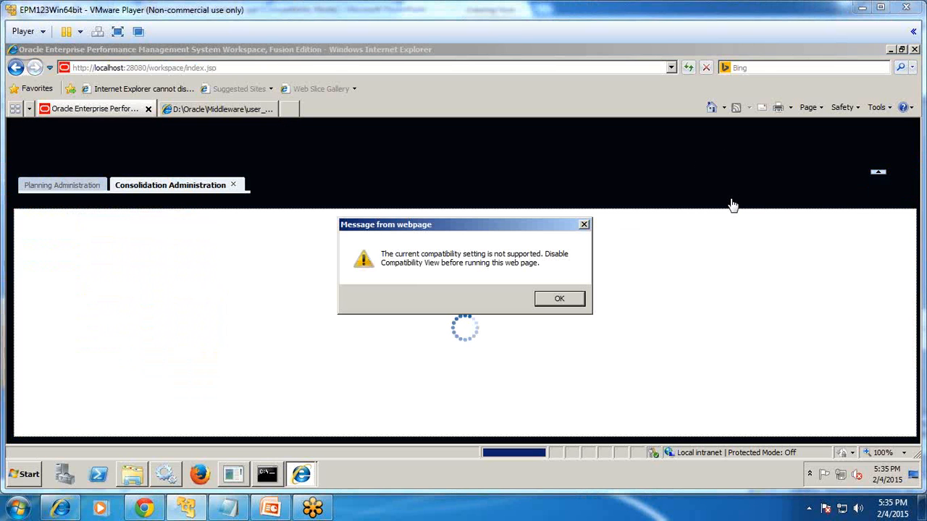
left_click(560, 299)
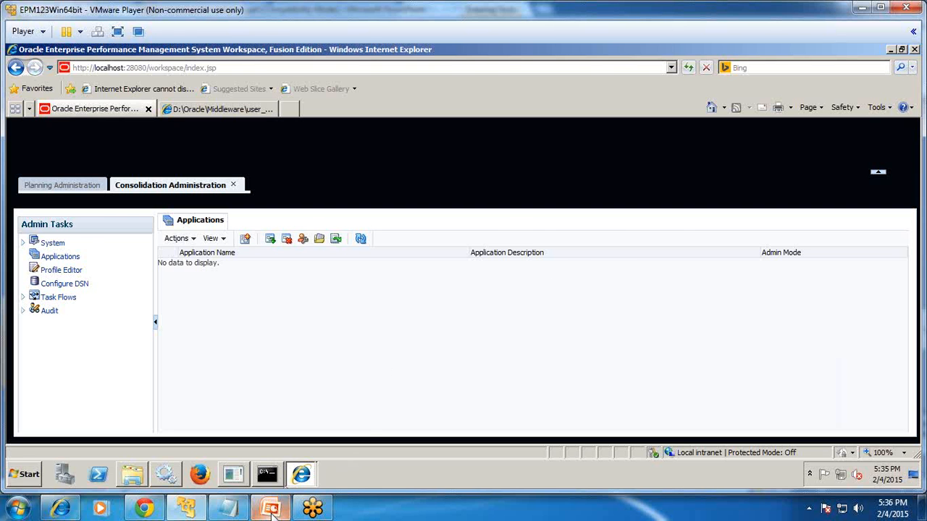
Show slide 7, 'Any Question?', in the Hyperion 11.1.2.4 Installation deck.
left_click(270, 508)
left_click_drag(140, 367, 128, 454)
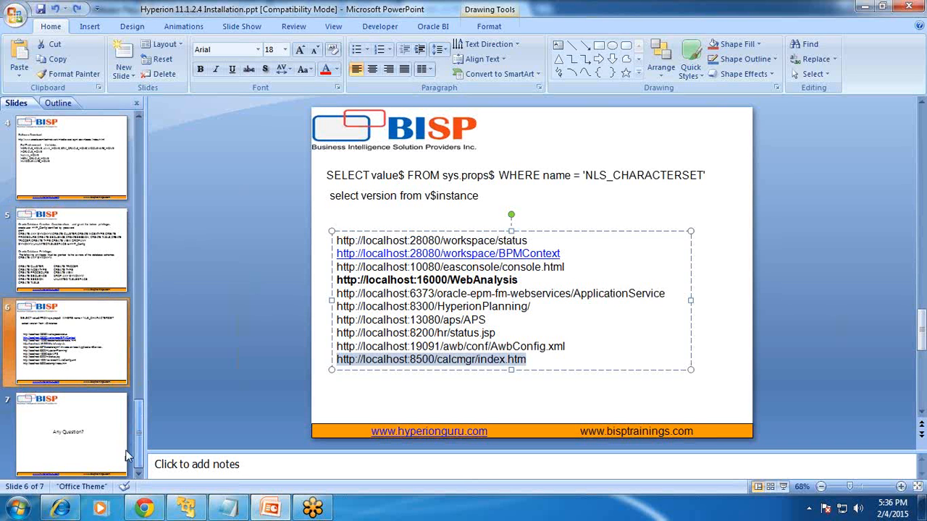
left_click(88, 344)
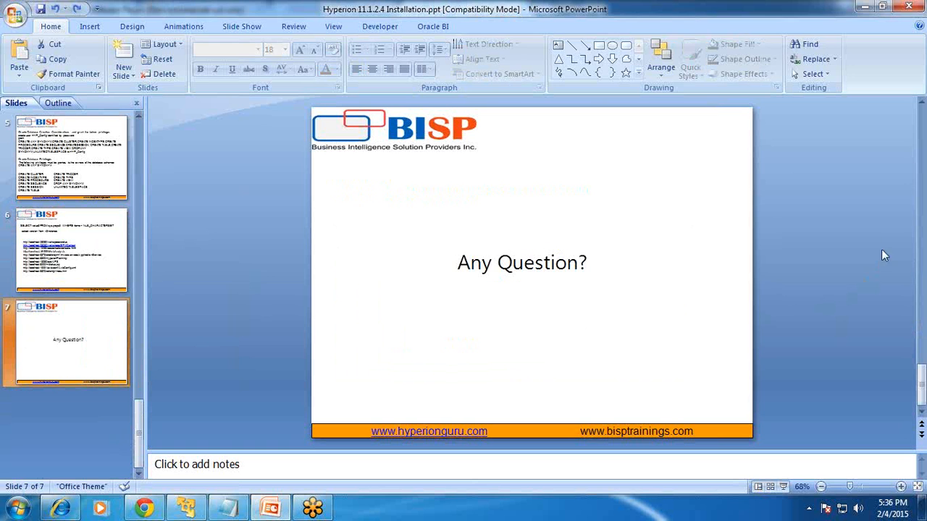